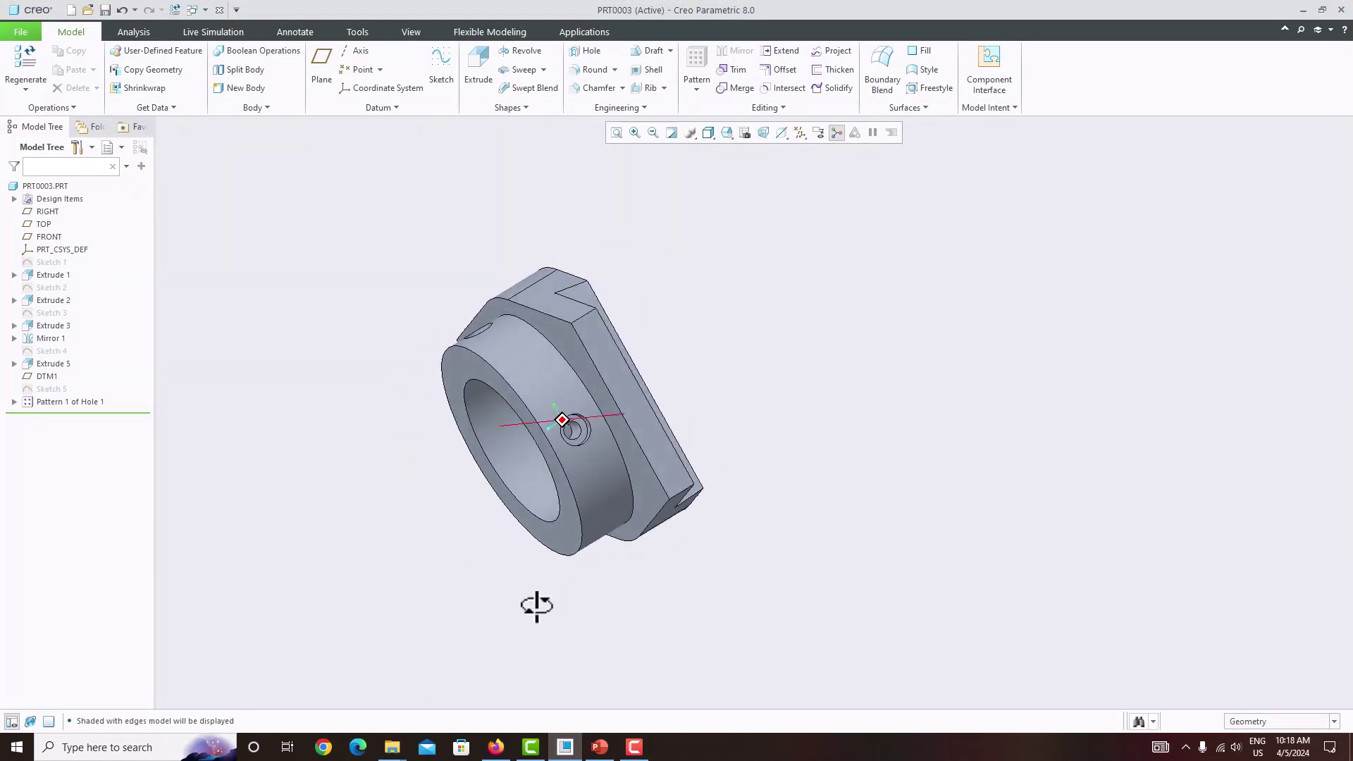
Close the finished PRT0003 part after viewing its ring, plate and holes
scroll(476, 454, up, 3)
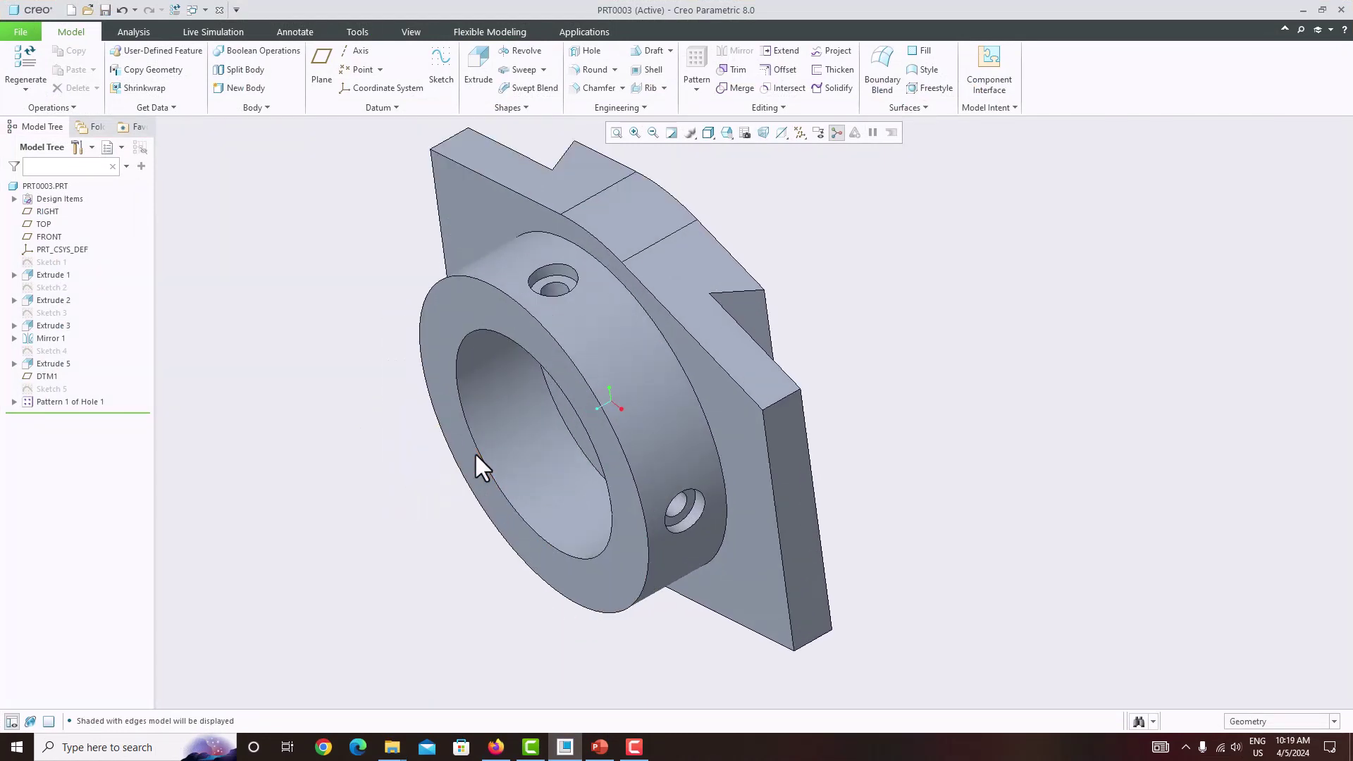
scroll(475, 447, down, 2)
scroll(471, 420, up, 3)
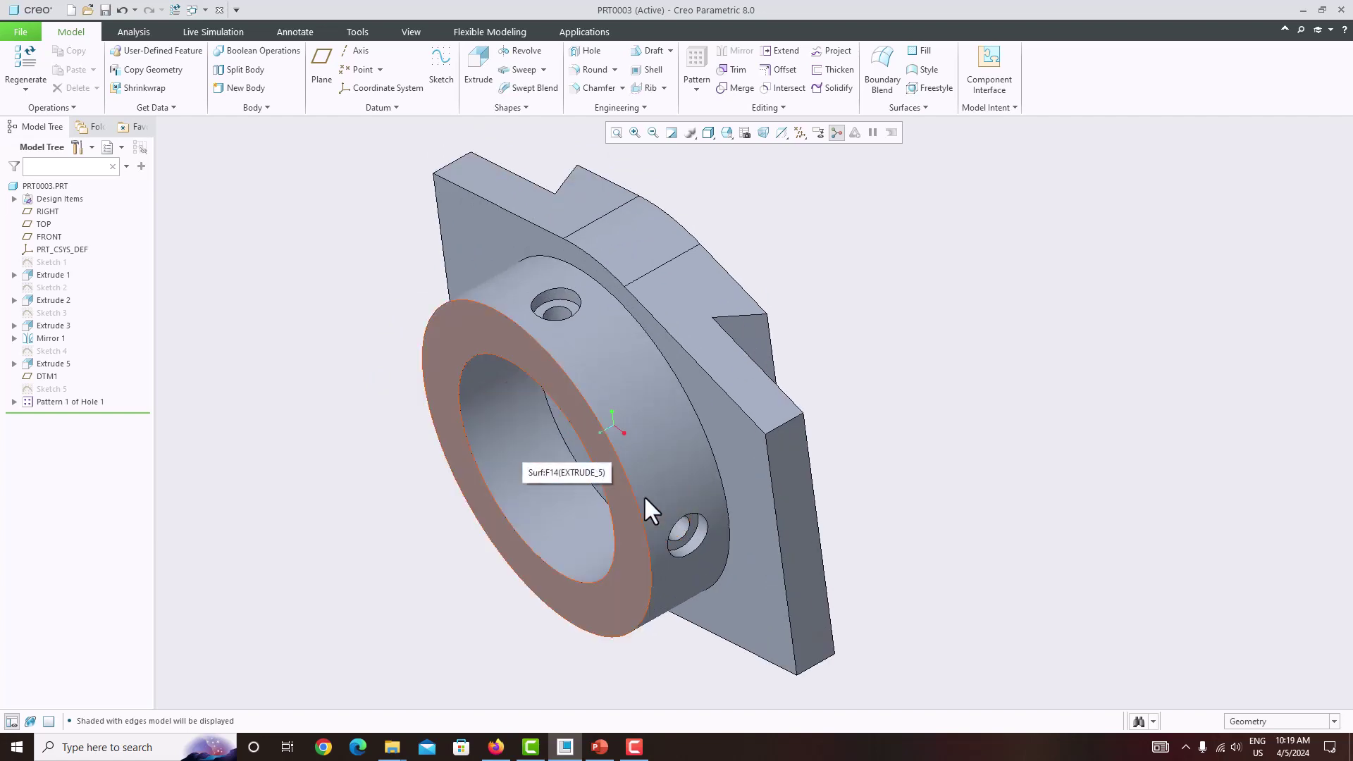
middle_drag(645, 495, 804, 471)
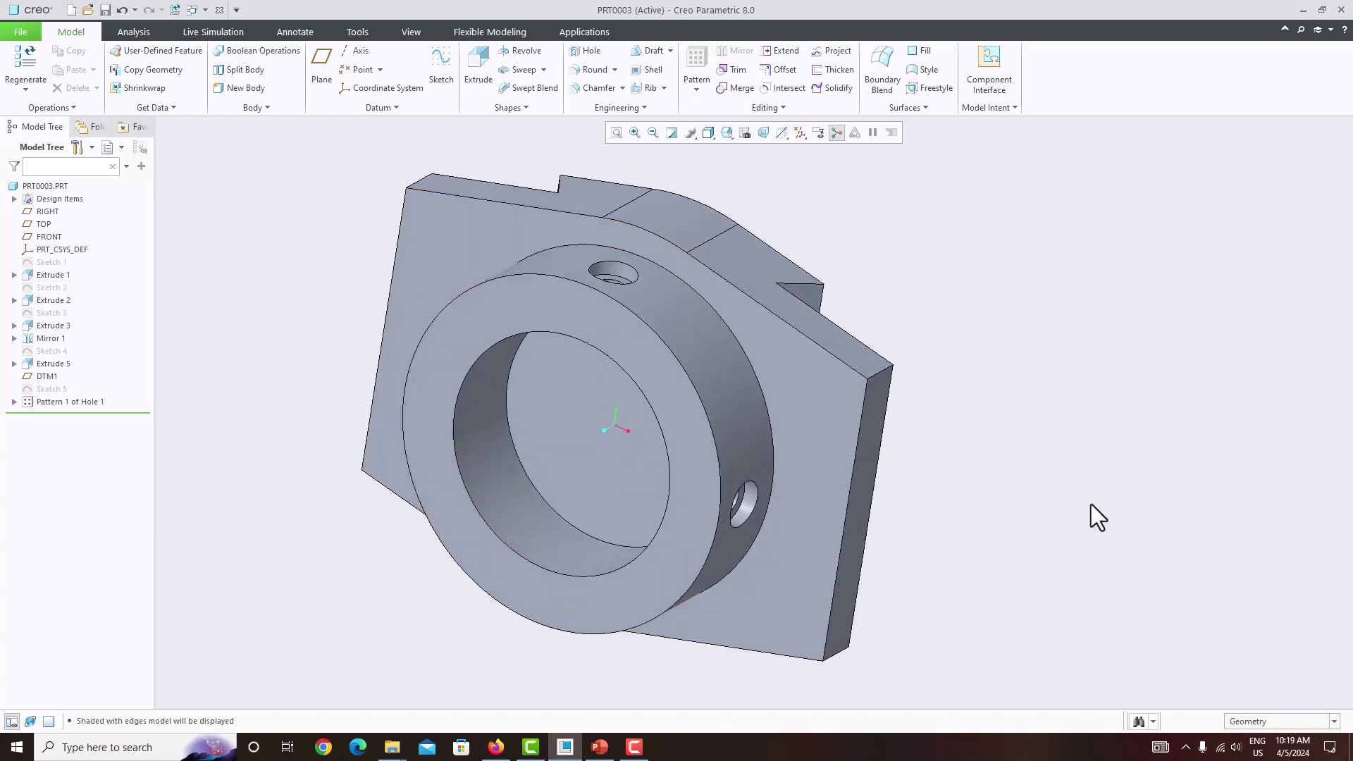
click(21, 32)
click(41, 184)
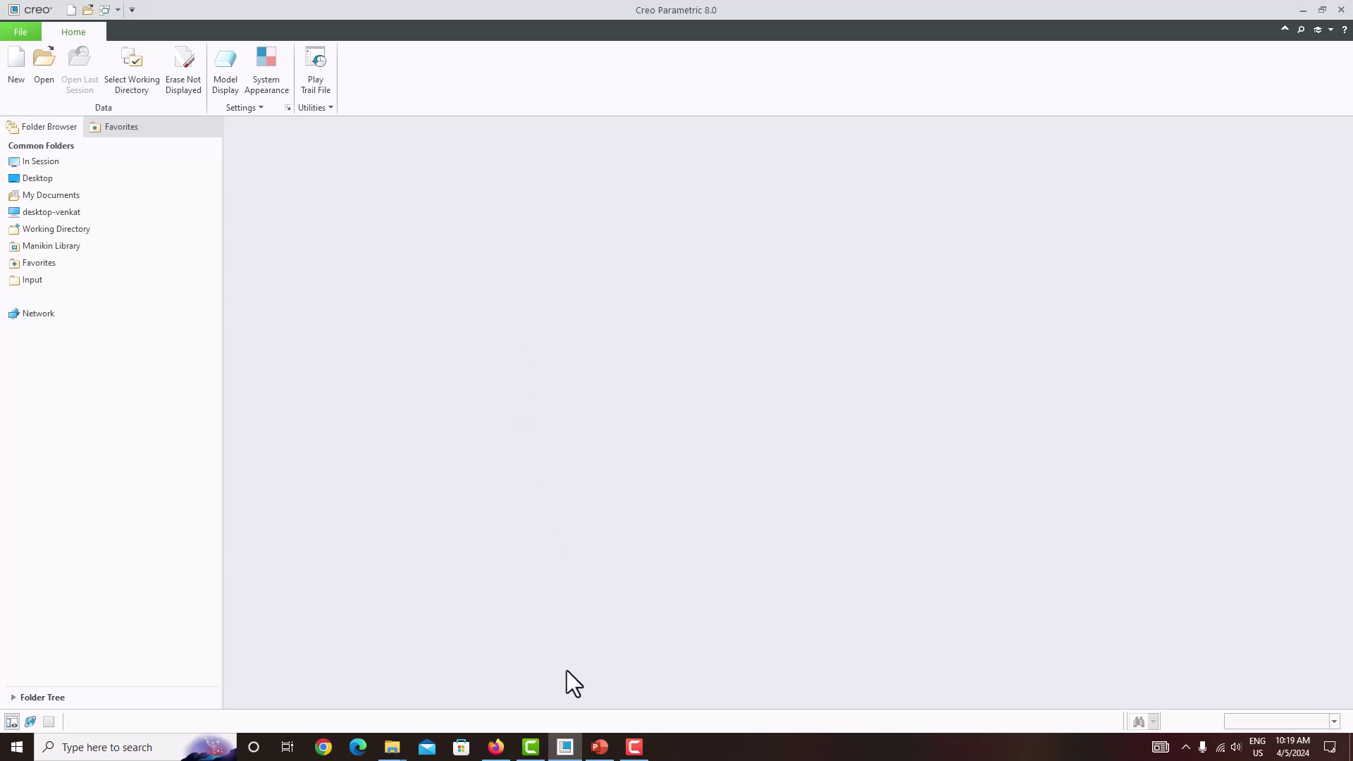
Open the reference drawing Untitled5.png from the tutorial_70 folder and place it side by side with Creo Parametric
click(393, 747)
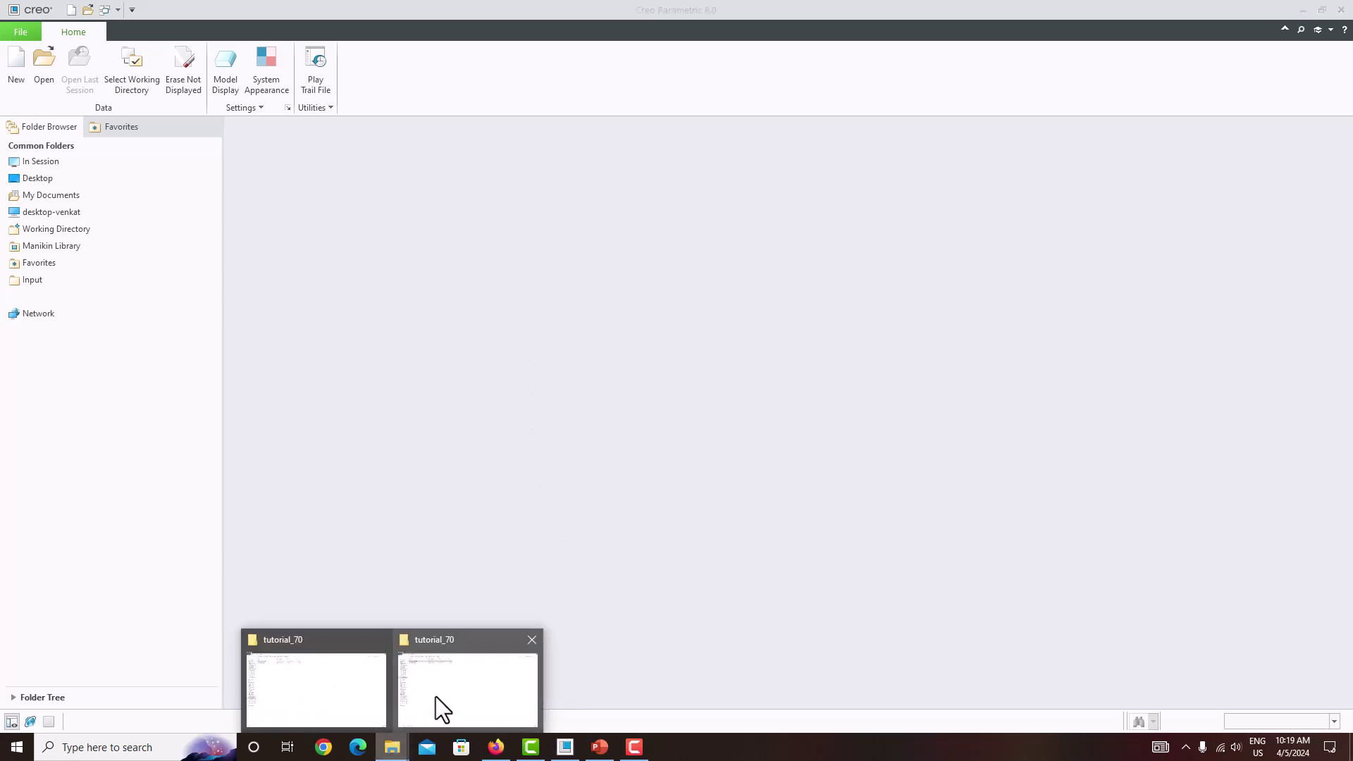
click(443, 705)
double_click(224, 110)
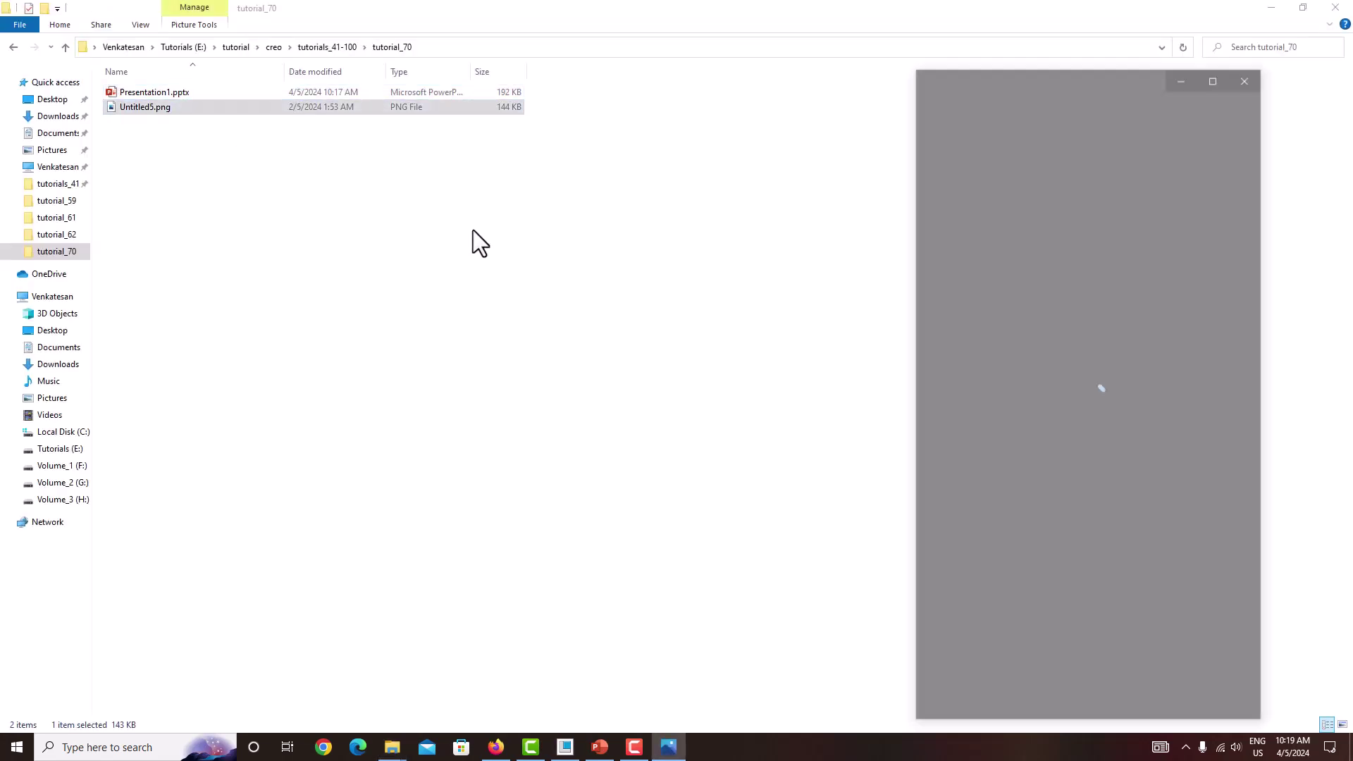
key(super+Left)
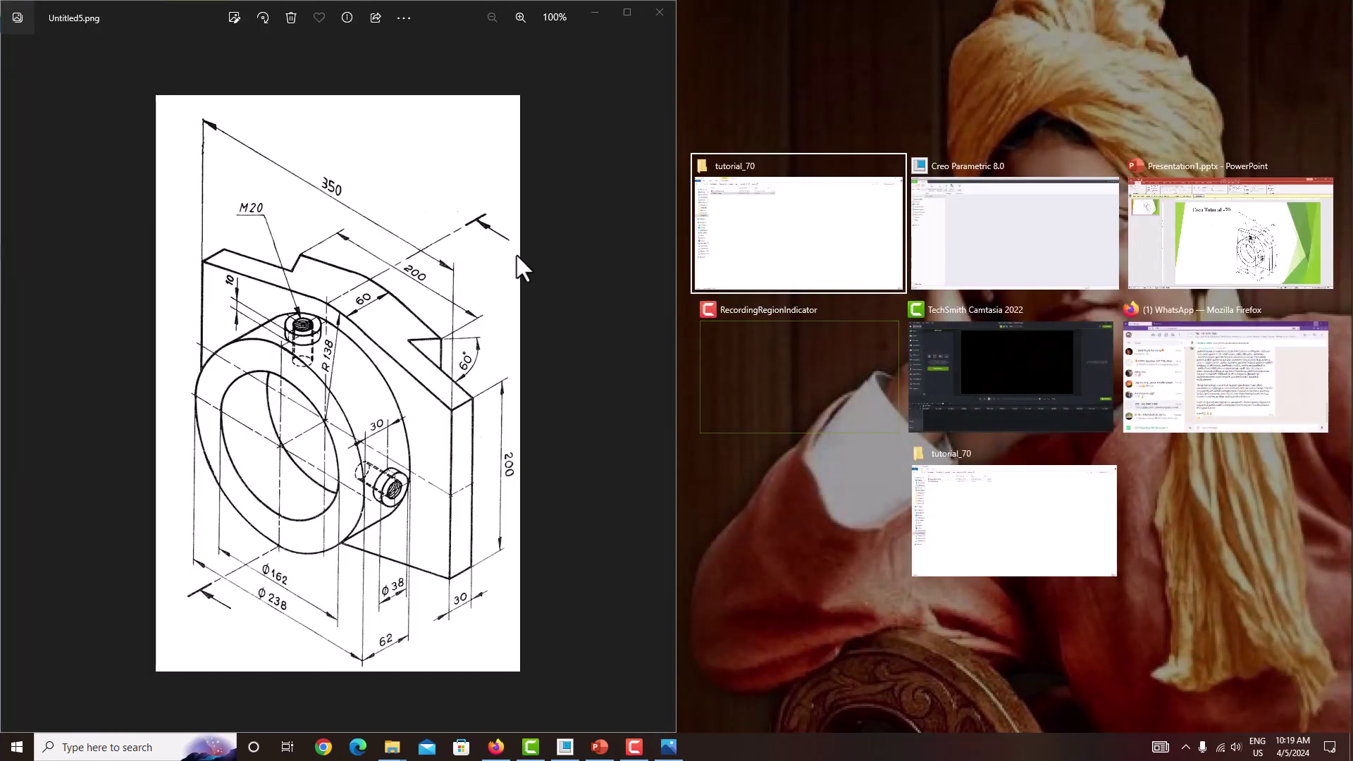
click(971, 219)
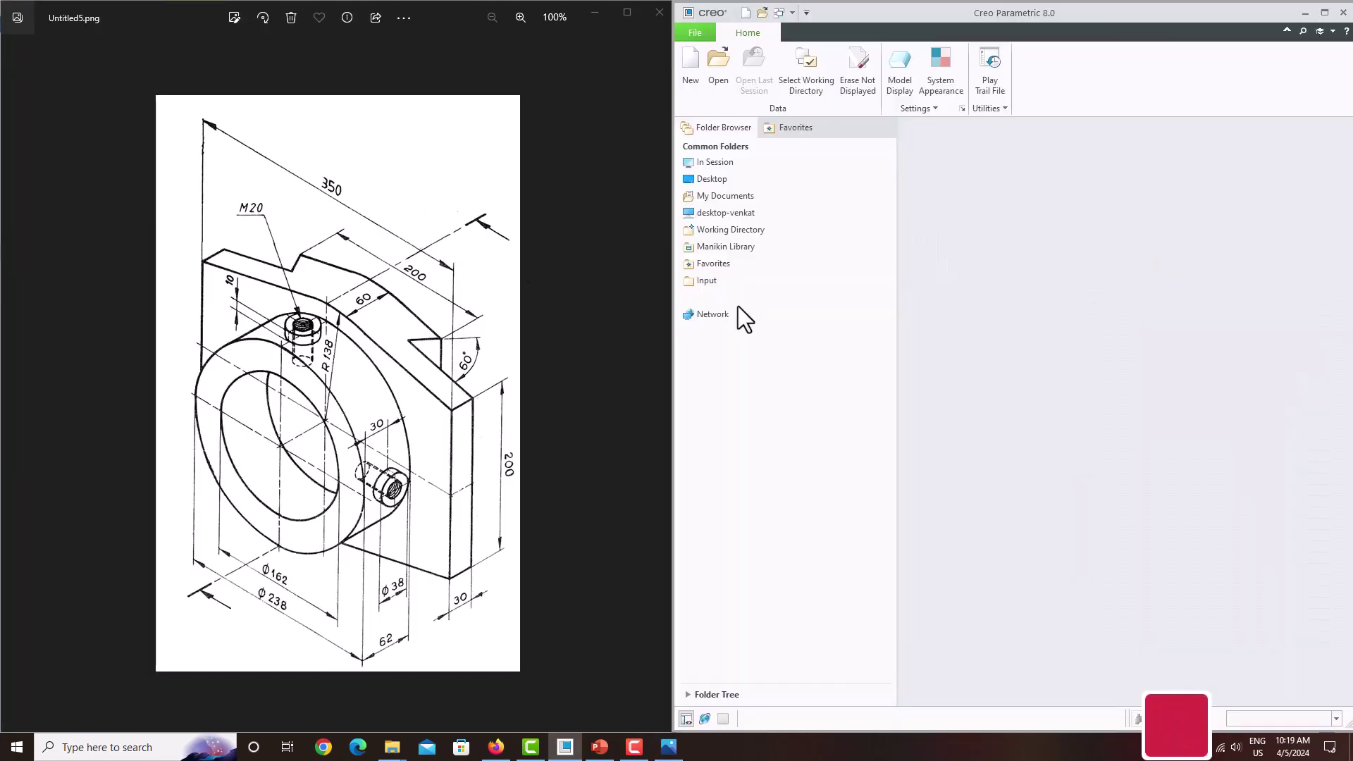
Resize the split so the reference drawing takes about a quarter of the screen and Creo Parametric the rest
drag(674, 352, 223, 387)
click(206, 399)
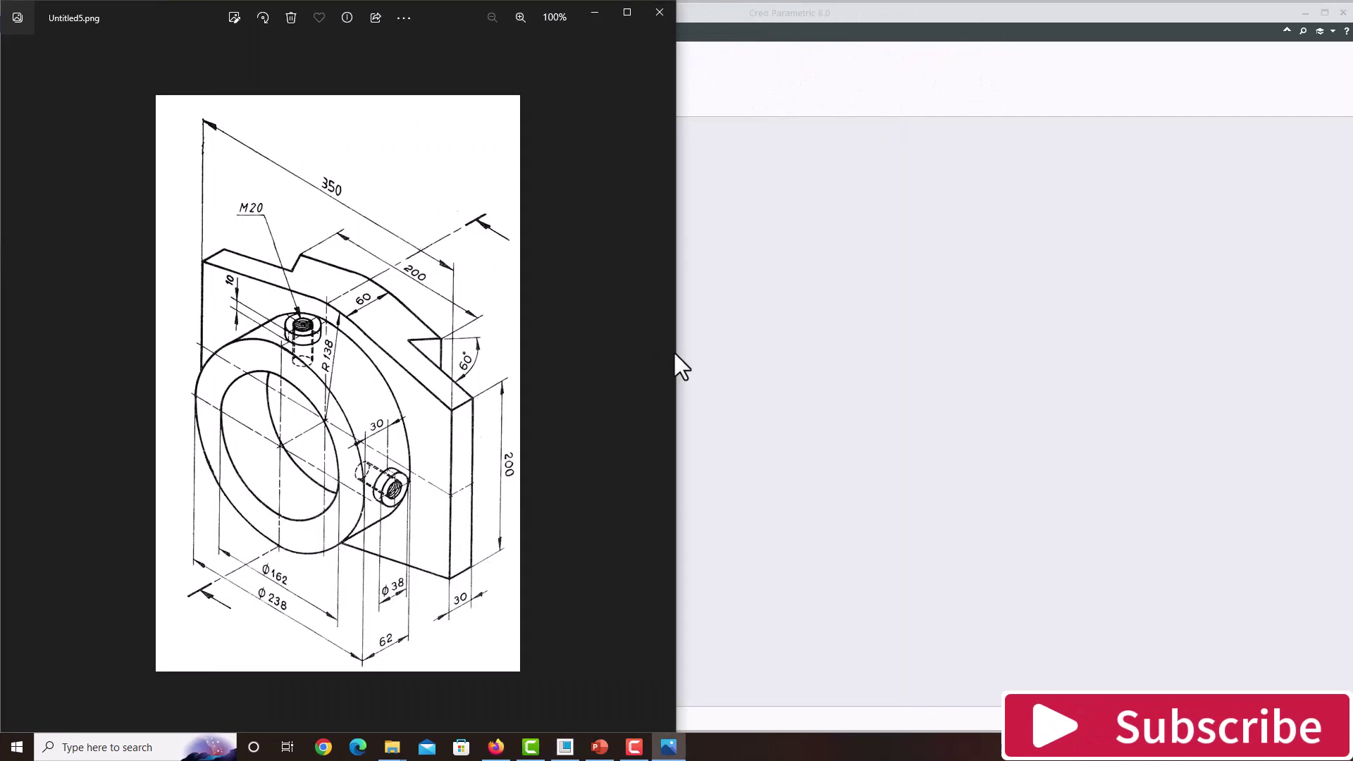
drag(676, 353, 356, 378)
click(372, 363)
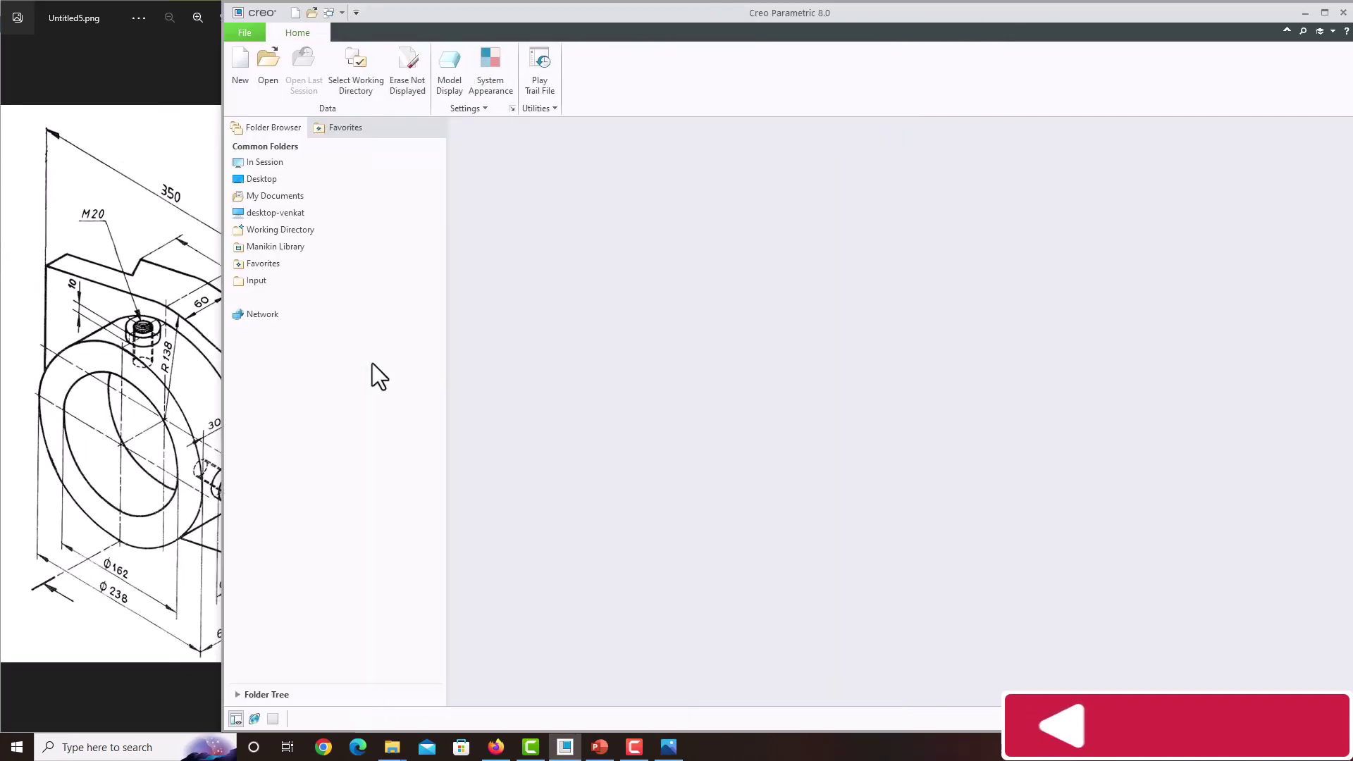
mouse_move(223, 361)
mouse_down()
mouse_move(387, 366)
mouse_move(352, 374)
mouse_up()
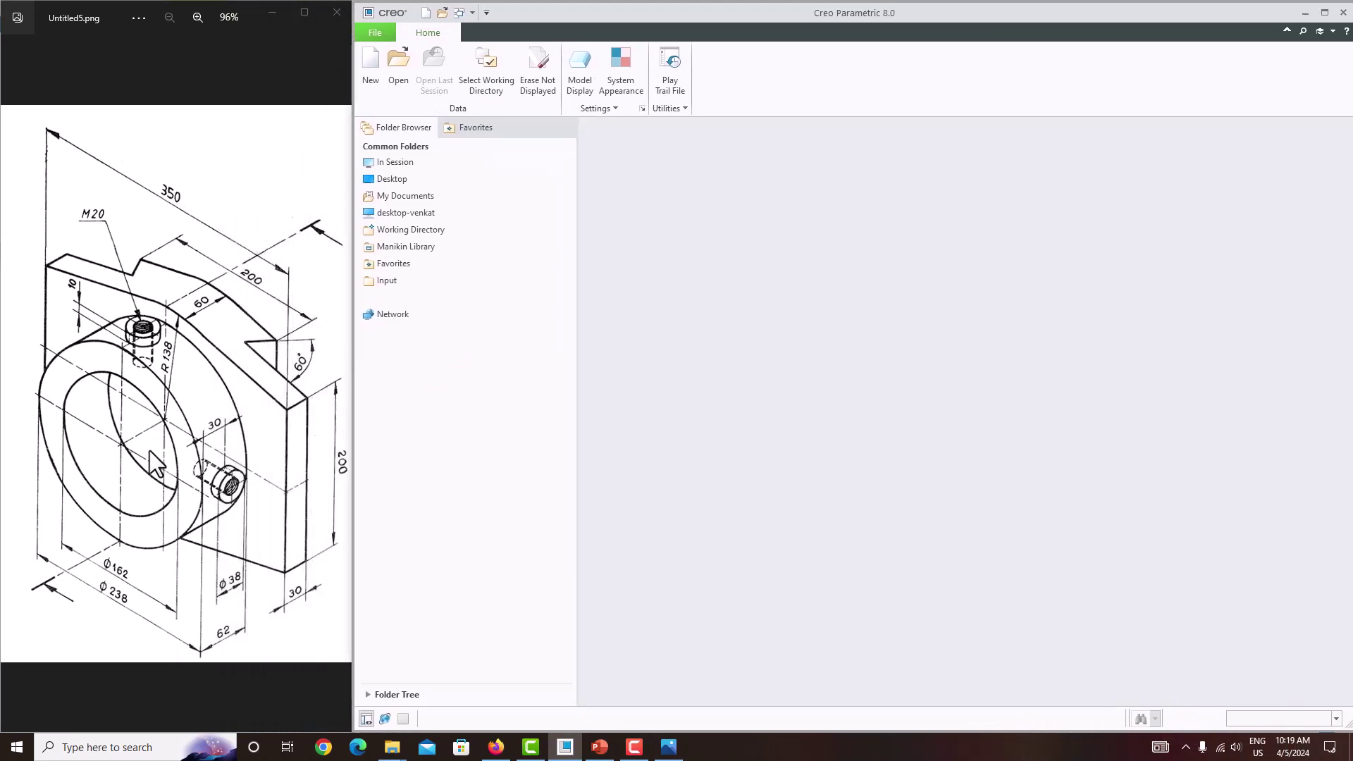
Create a new solid part from the mmns_part_solid_abs template instead of the default template
click(364, 83)
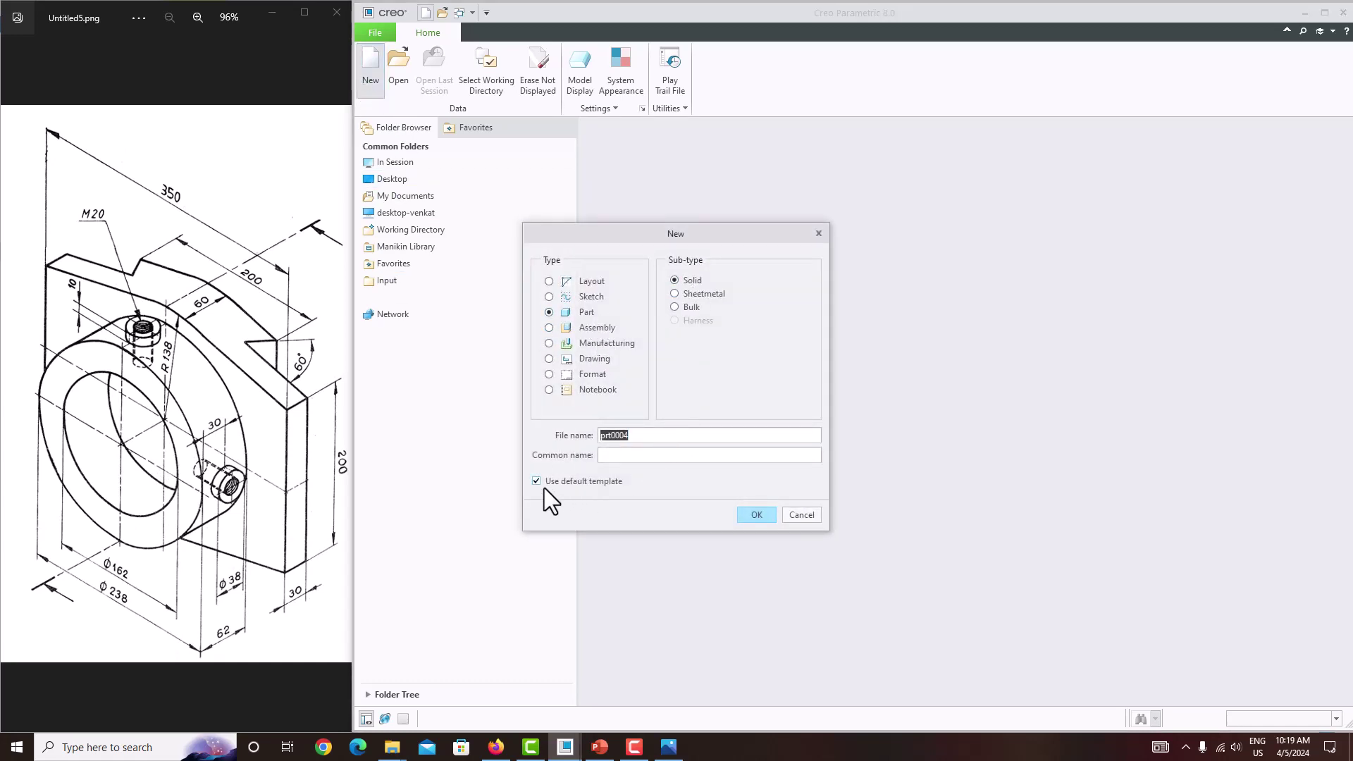
click(578, 481)
click(760, 516)
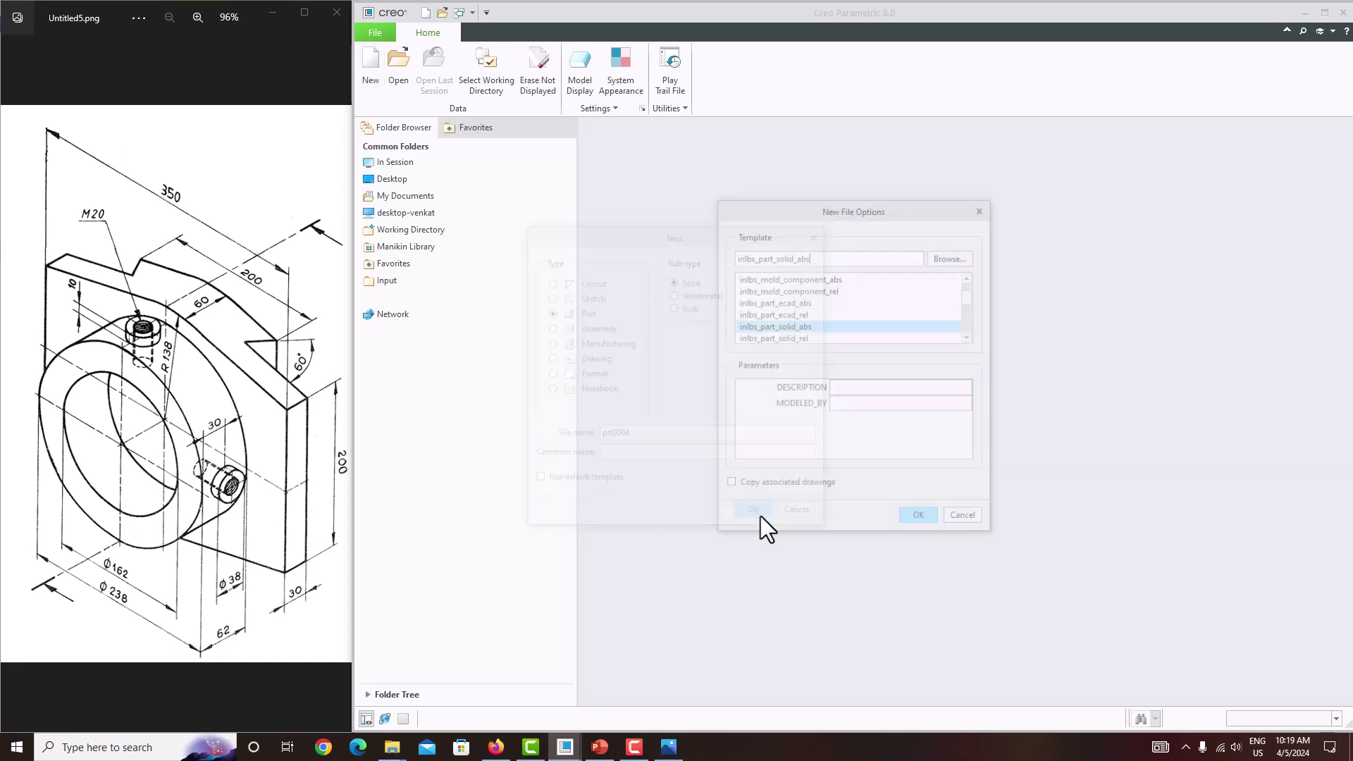
scroll(788, 334, down, 3)
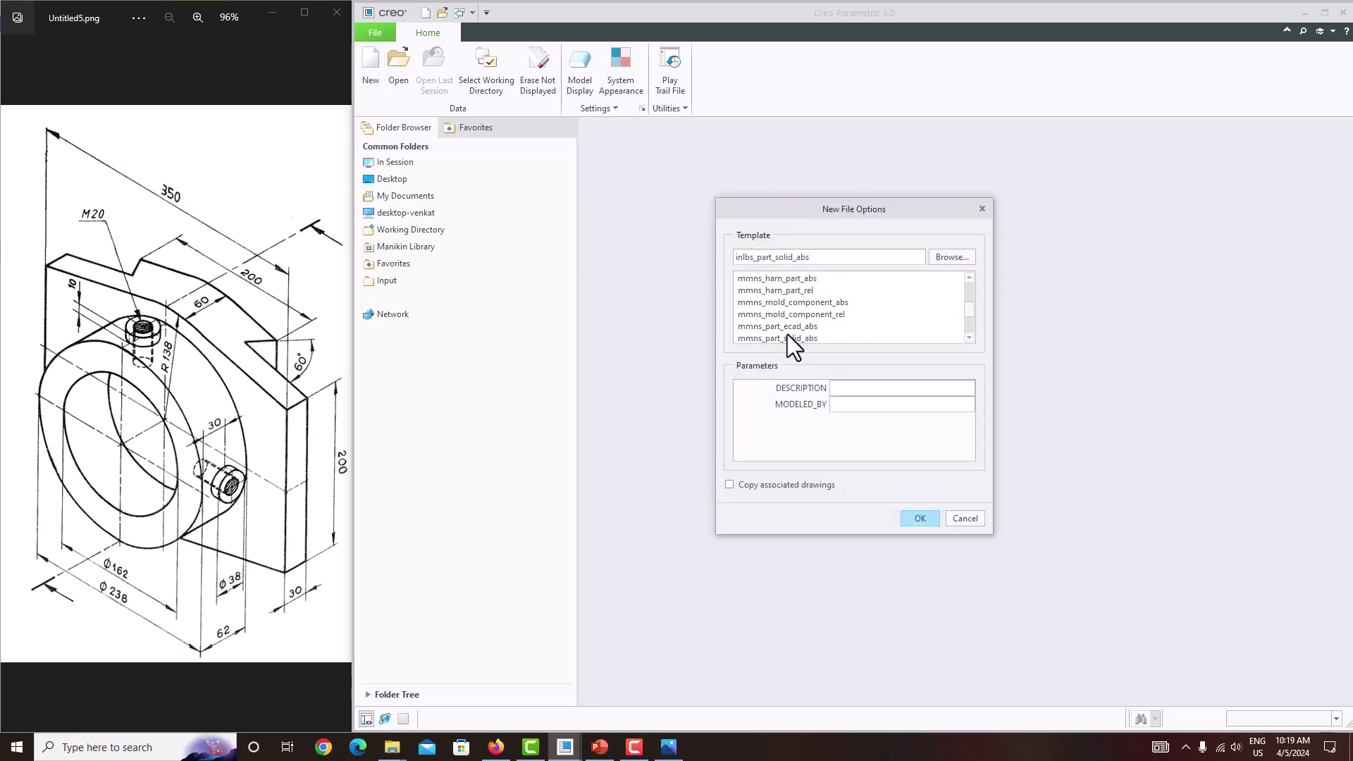
click(766, 338)
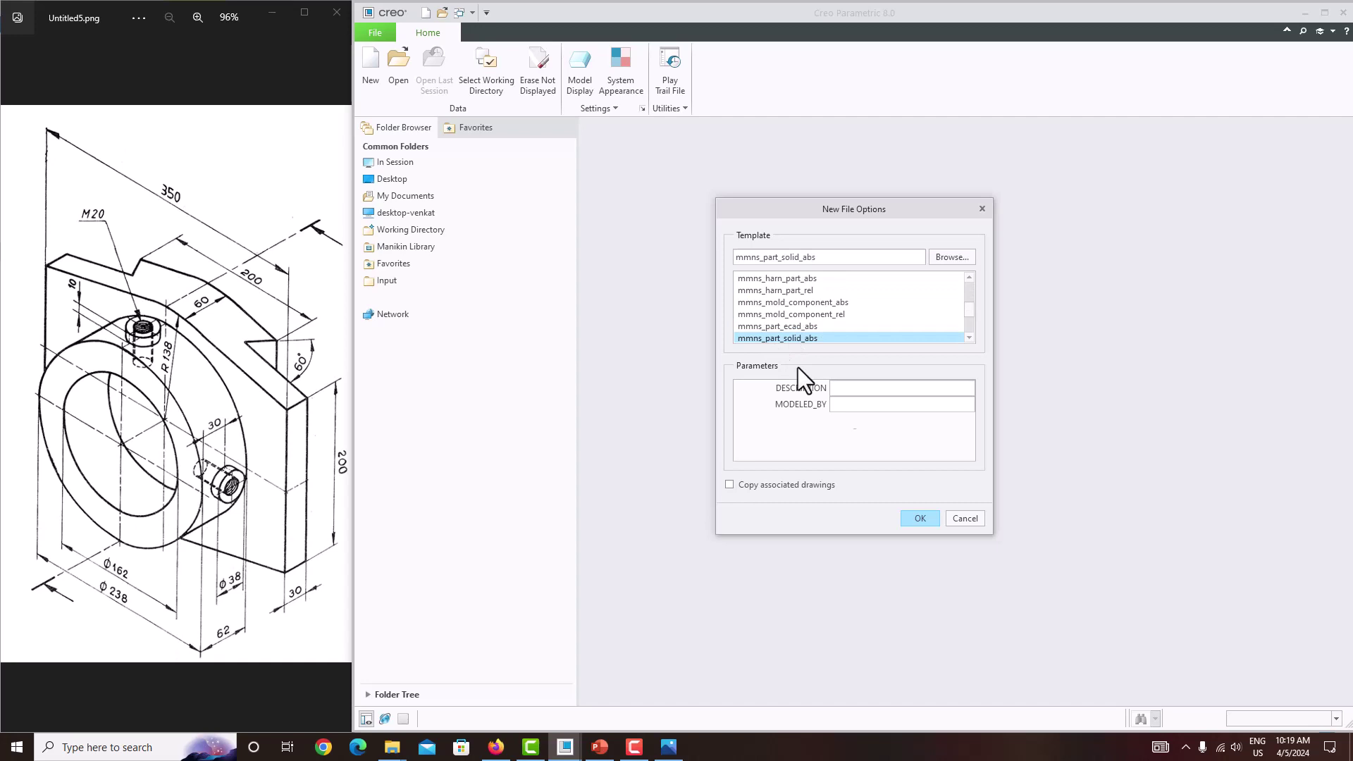
click(921, 518)
Show all datum axes, points, coordinate systems and planes in the graphics area
click(979, 136)
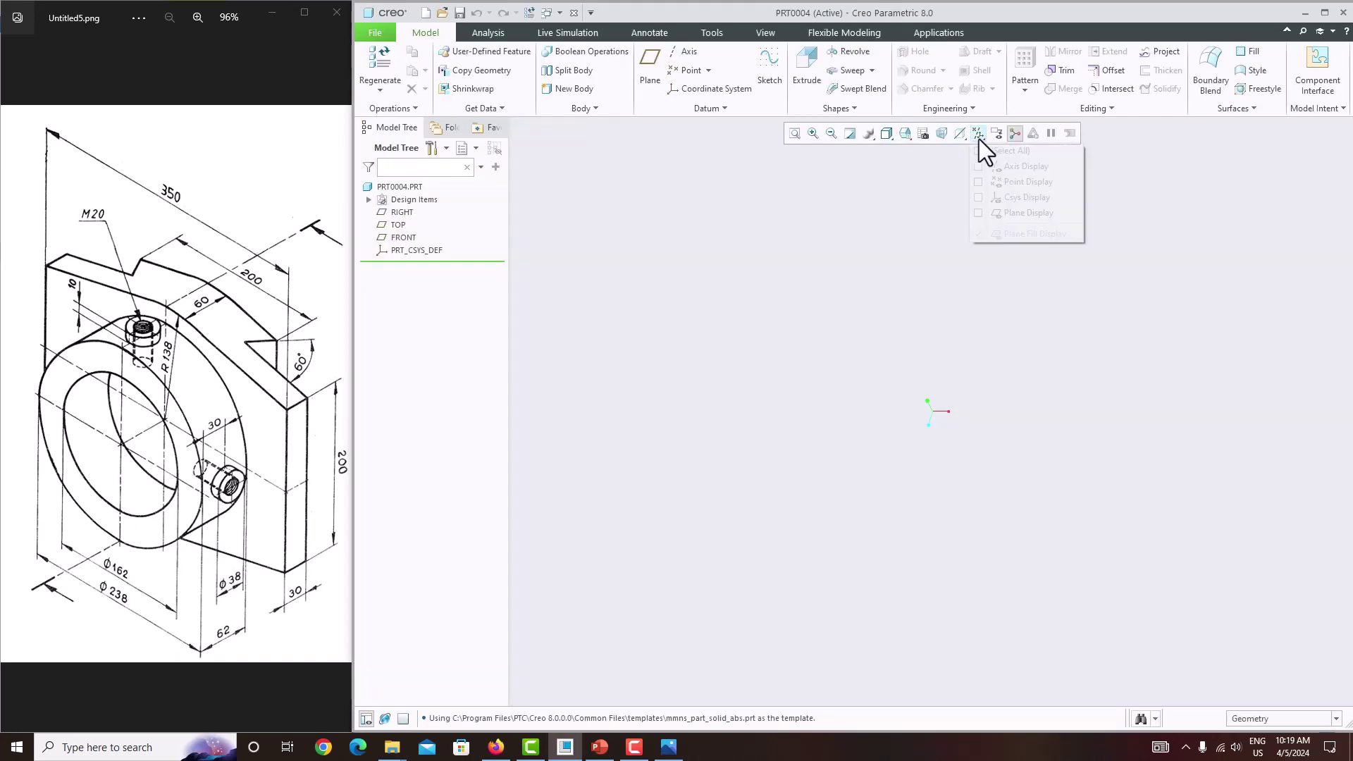
click(977, 150)
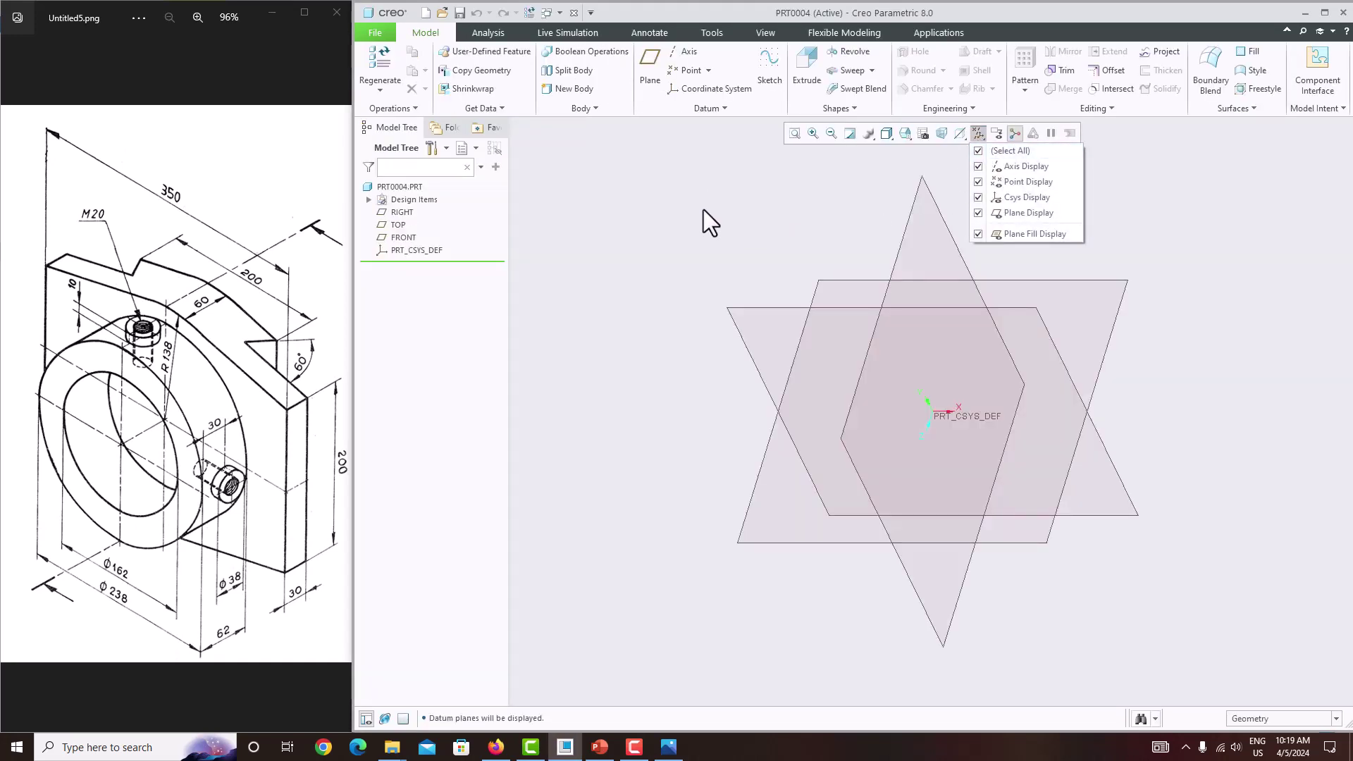
click(537, 292)
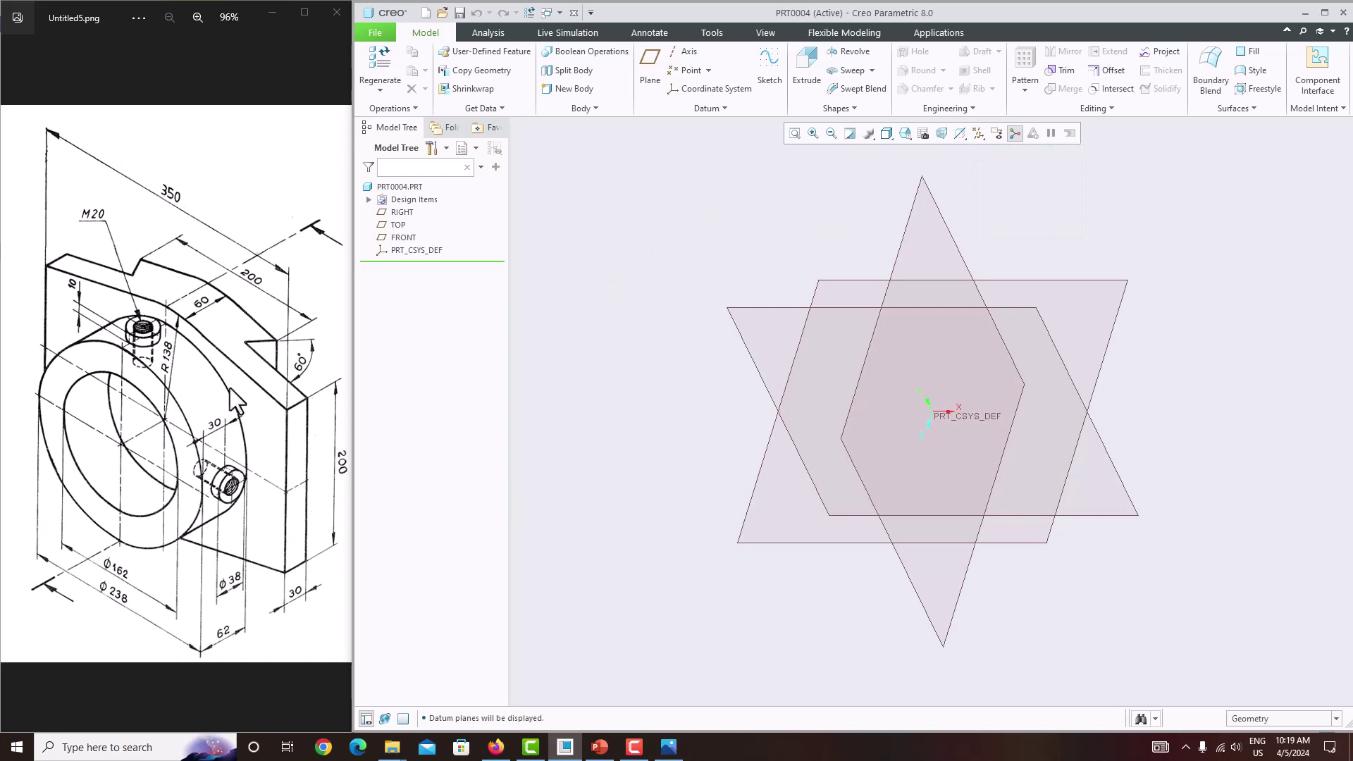
Start a sketch on the FRONT plane and orient the view parallel to the screen
click(734, 309)
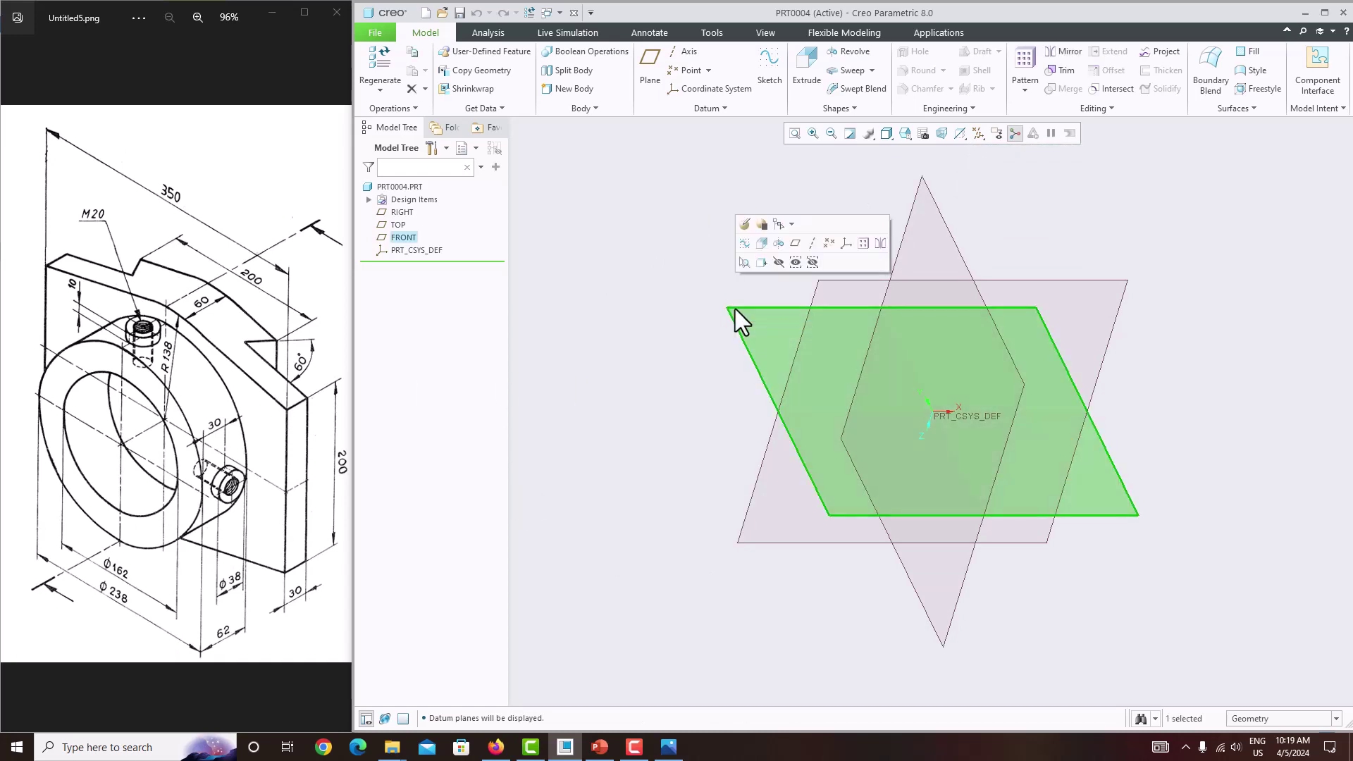
click(762, 79)
click(978, 134)
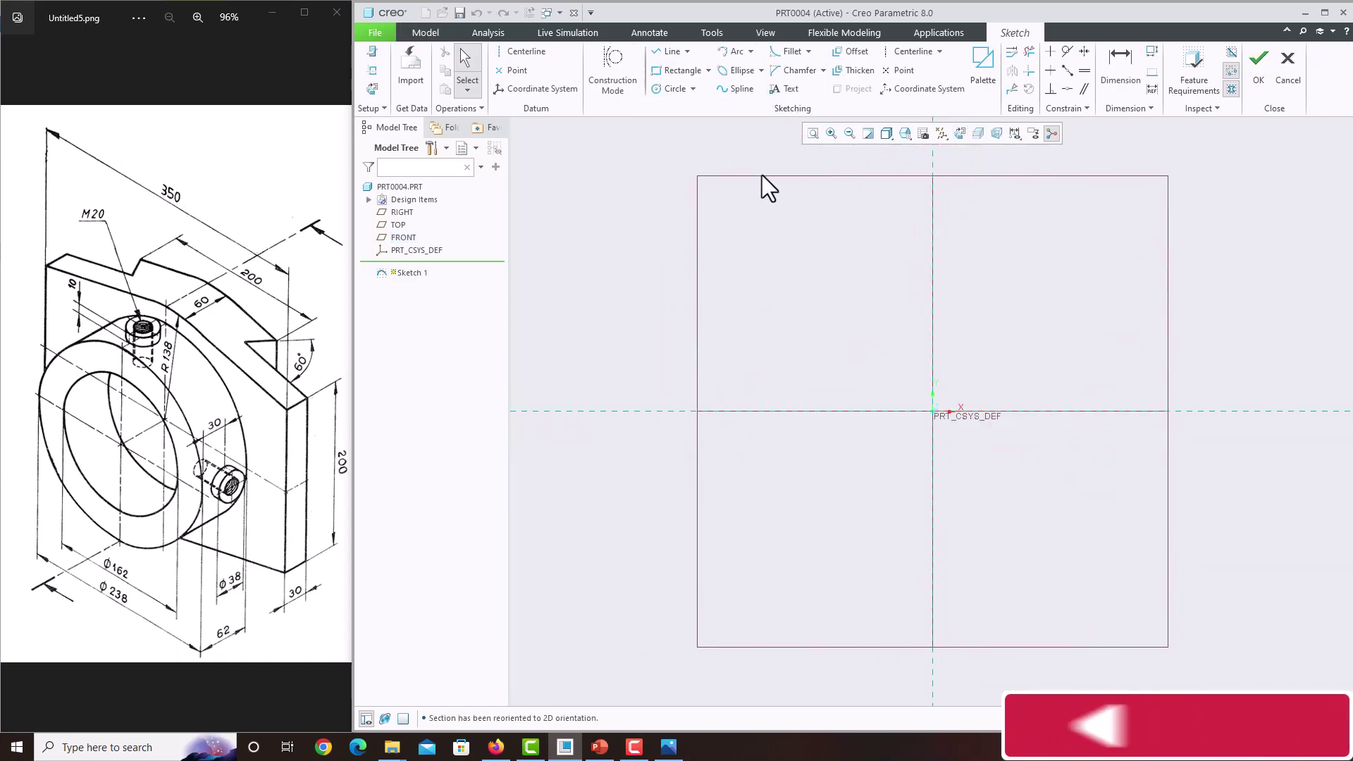
Draw a vertical and a horizontal centerline through the origin along the reference axes
click(917, 58)
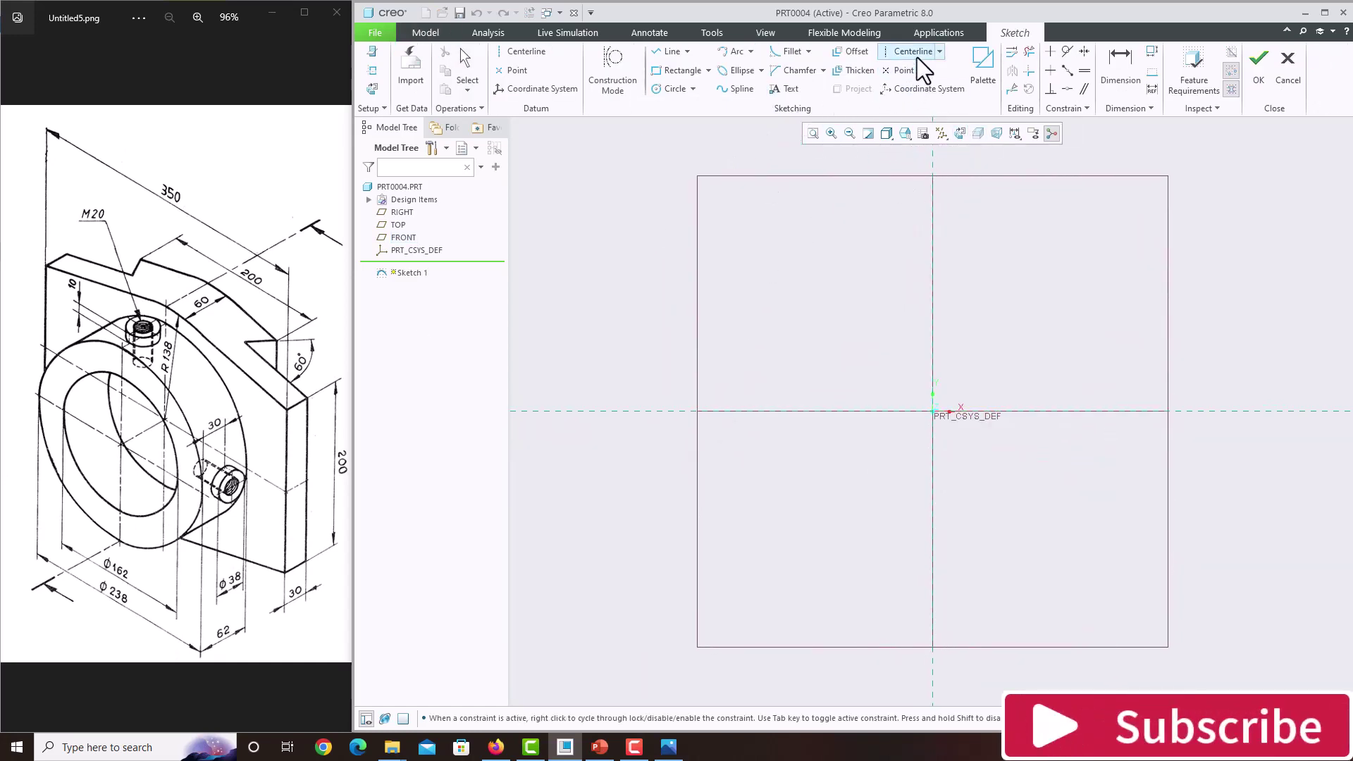
click(934, 188)
click(846, 412)
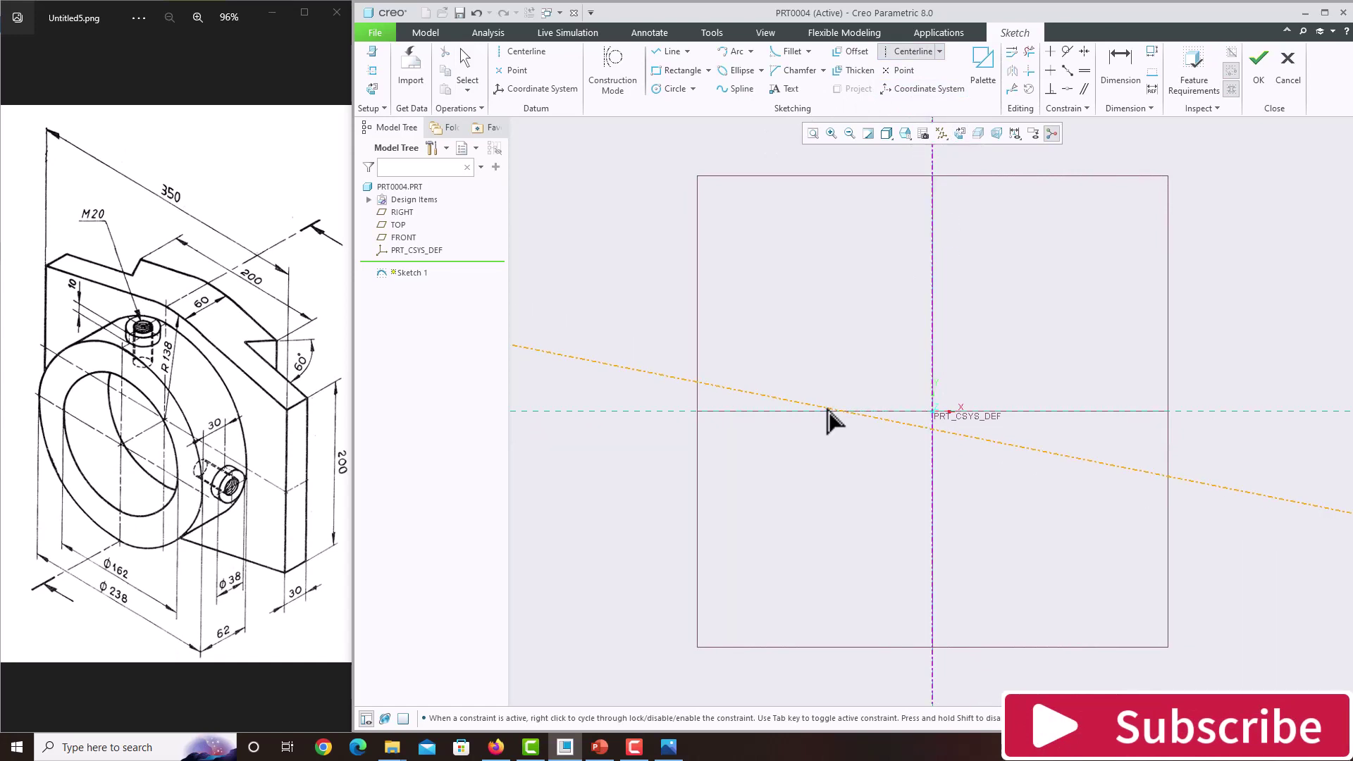
click(824, 413)
middle_click(812, 360)
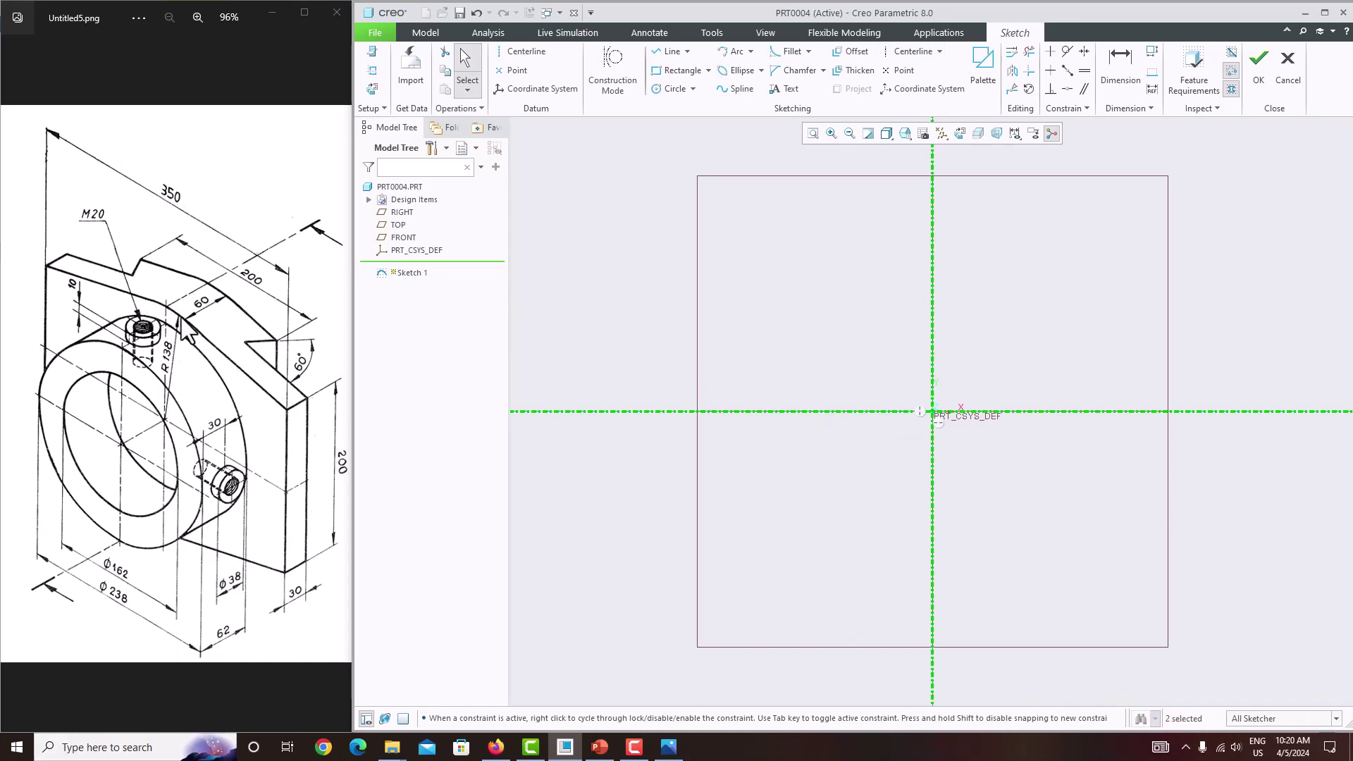
Sketch a circle about 329 mm in diameter centred on the origin
click(659, 88)
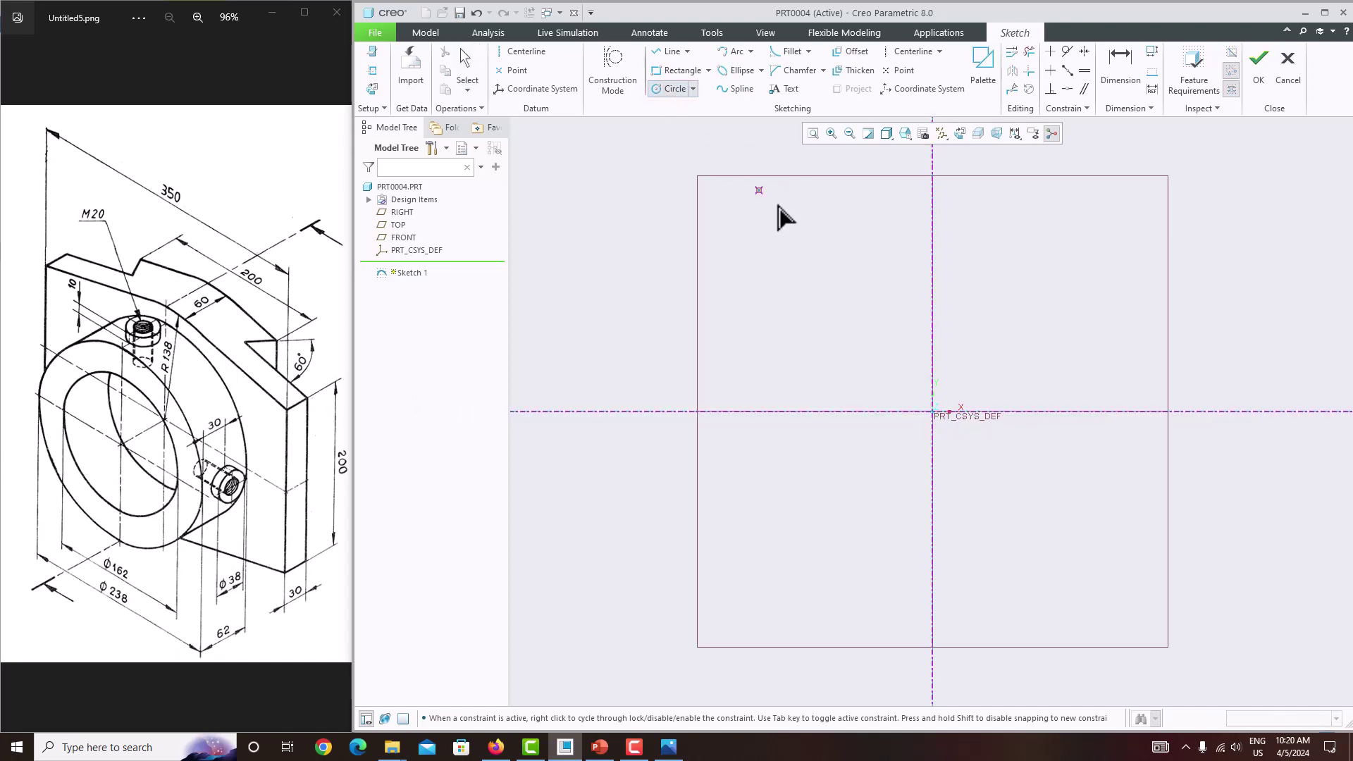
click(932, 411)
click(819, 311)
middle_click(802, 279)
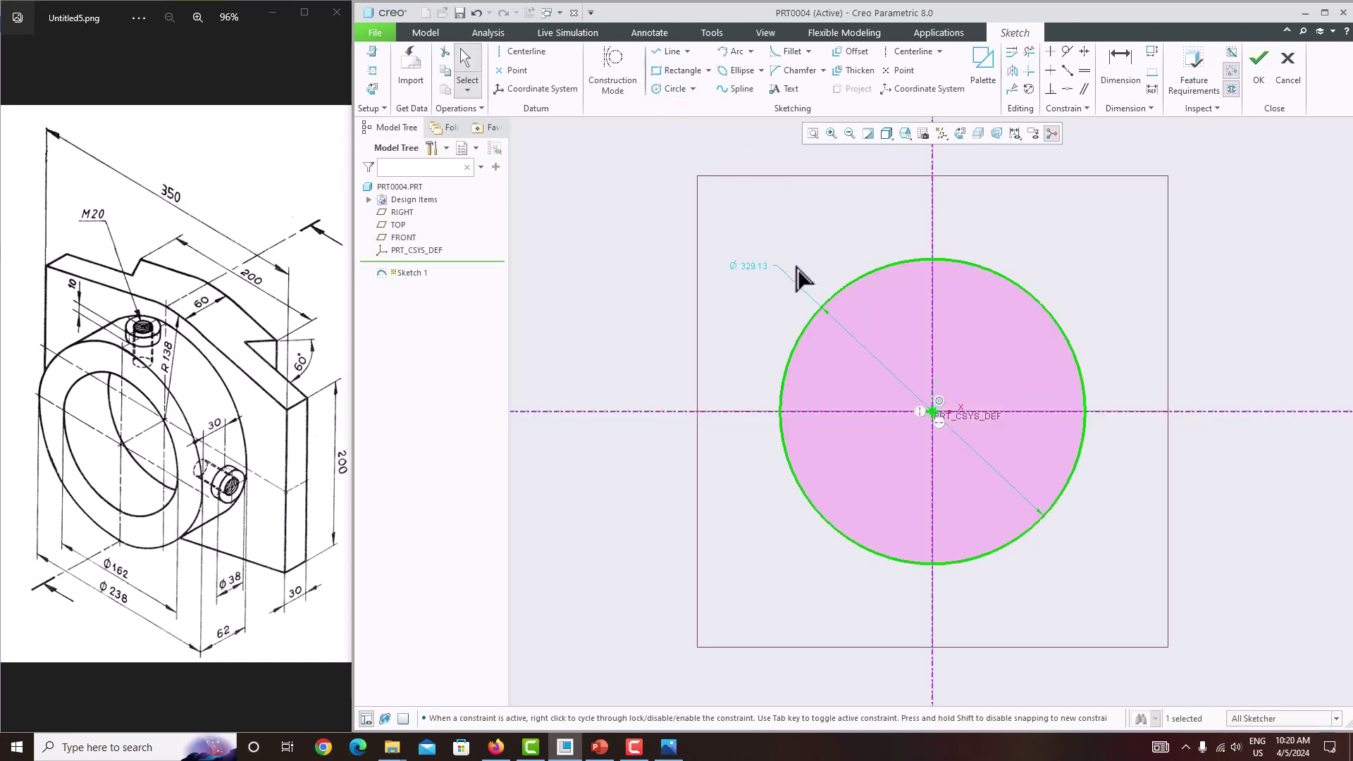
Add a radius dimension of 138 mm to the circle
click(1120, 71)
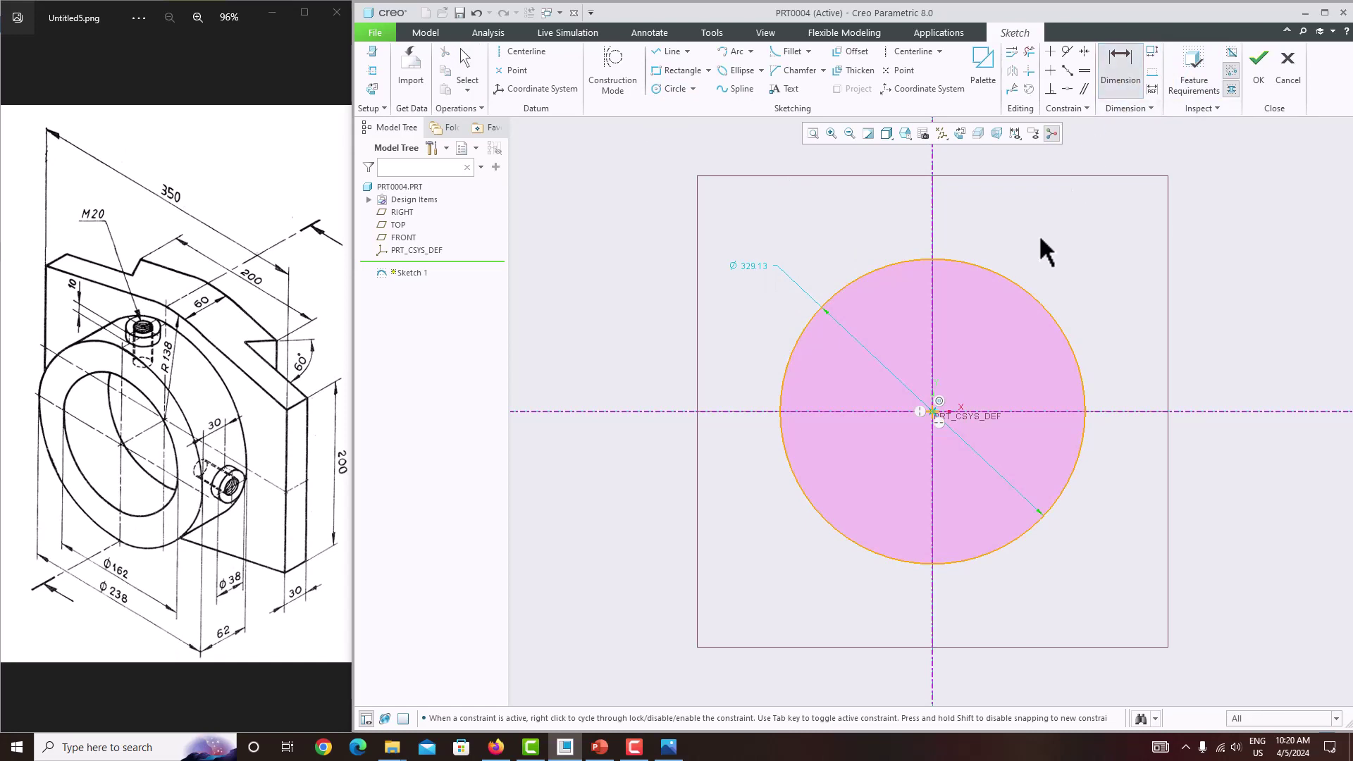
click(1016, 274)
middle_click(1055, 240)
text(138)
key(Return)
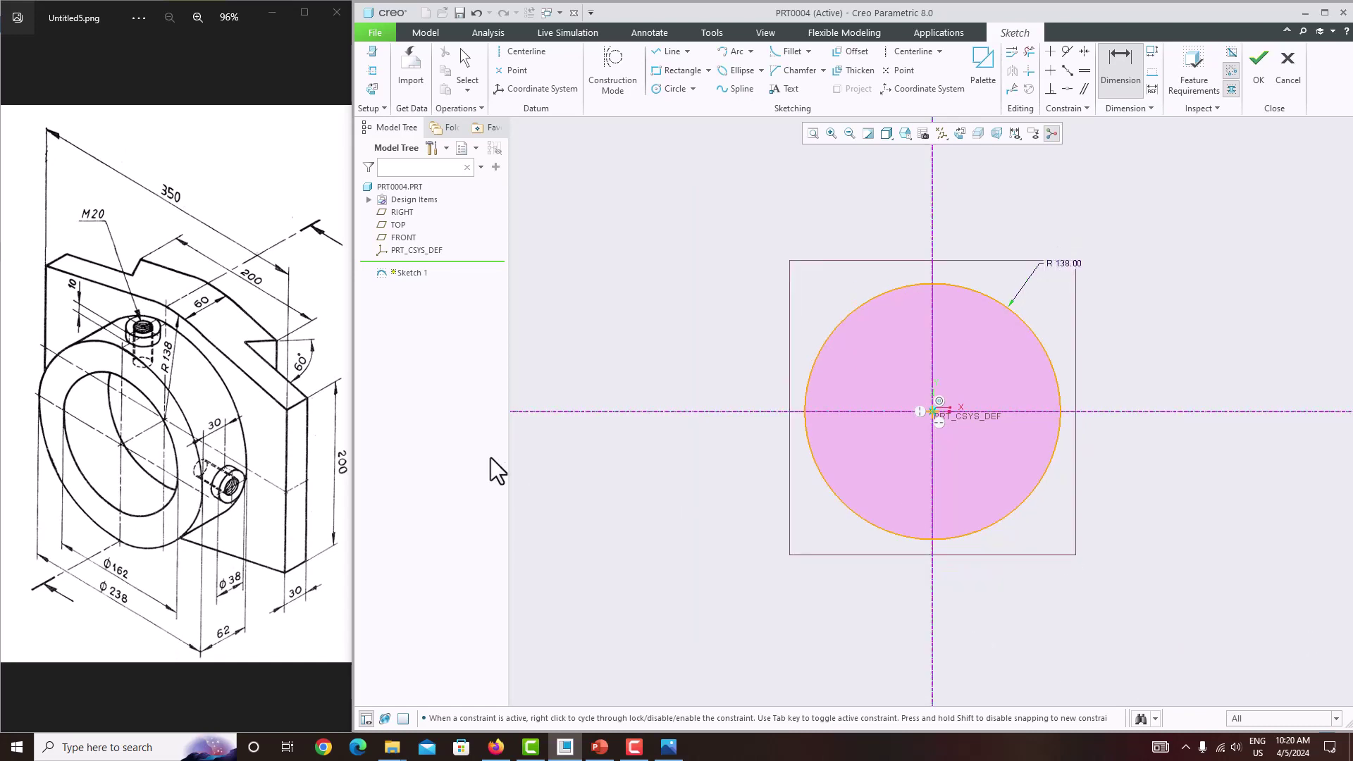
Sketch a vertical line about 289 mm long, symmetric about the horizontal centerline and about 275 mm left of the vertical one
click(672, 52)
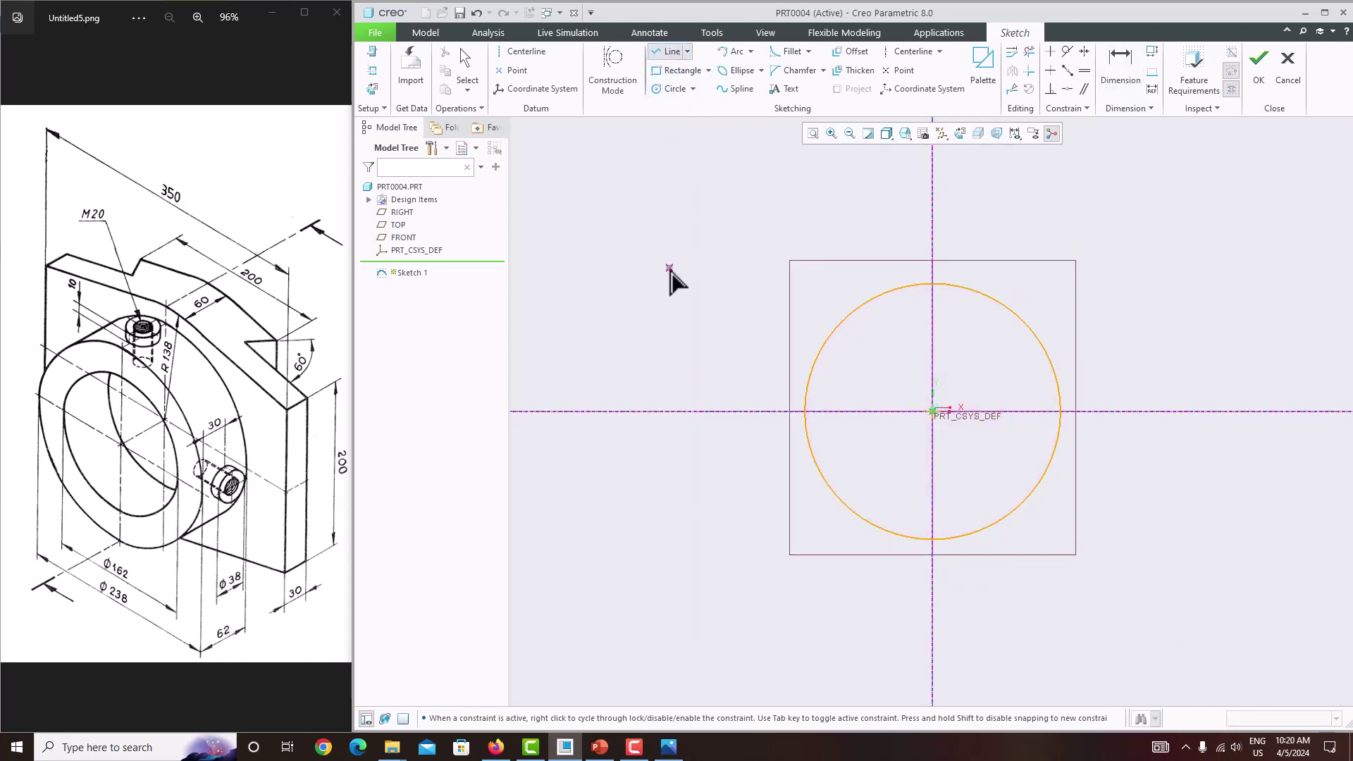
click(678, 278)
click(678, 544)
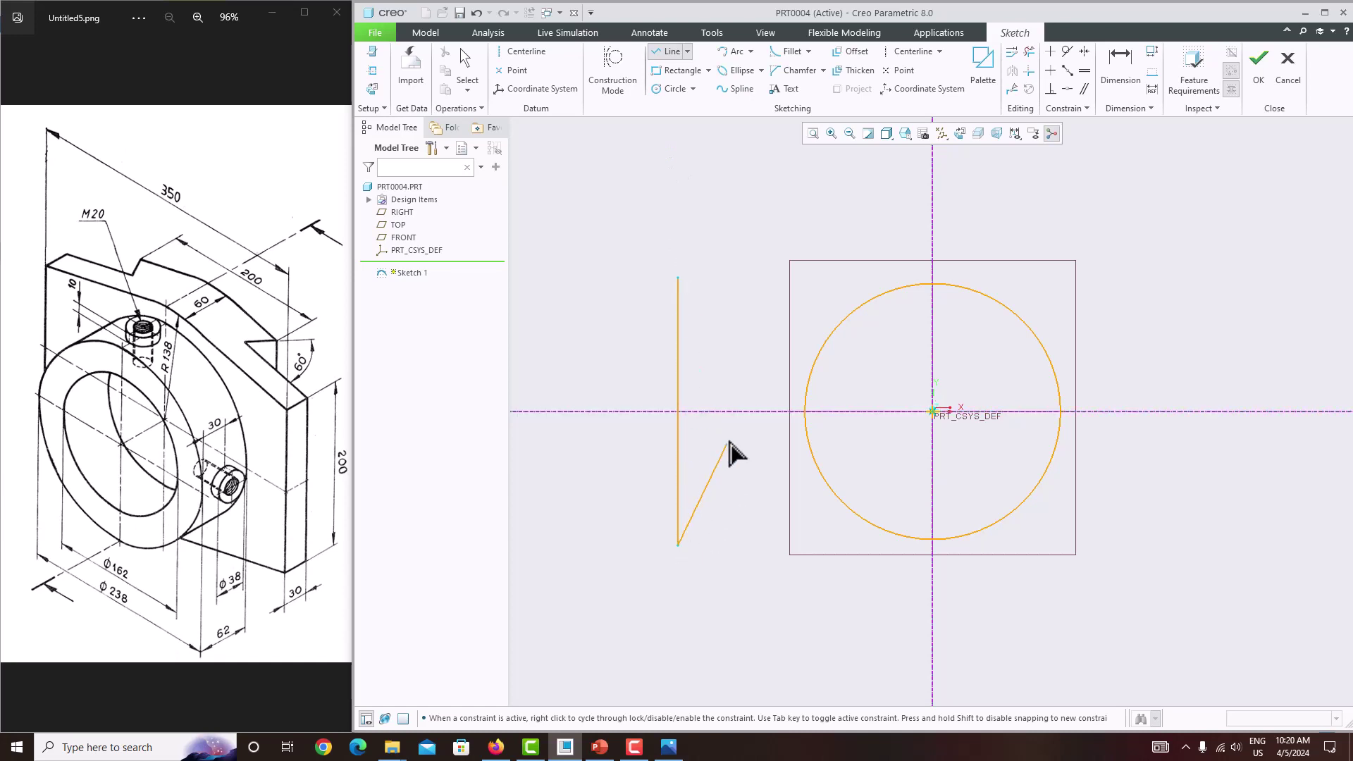
middle_click(746, 367)
middle_click(746, 366)
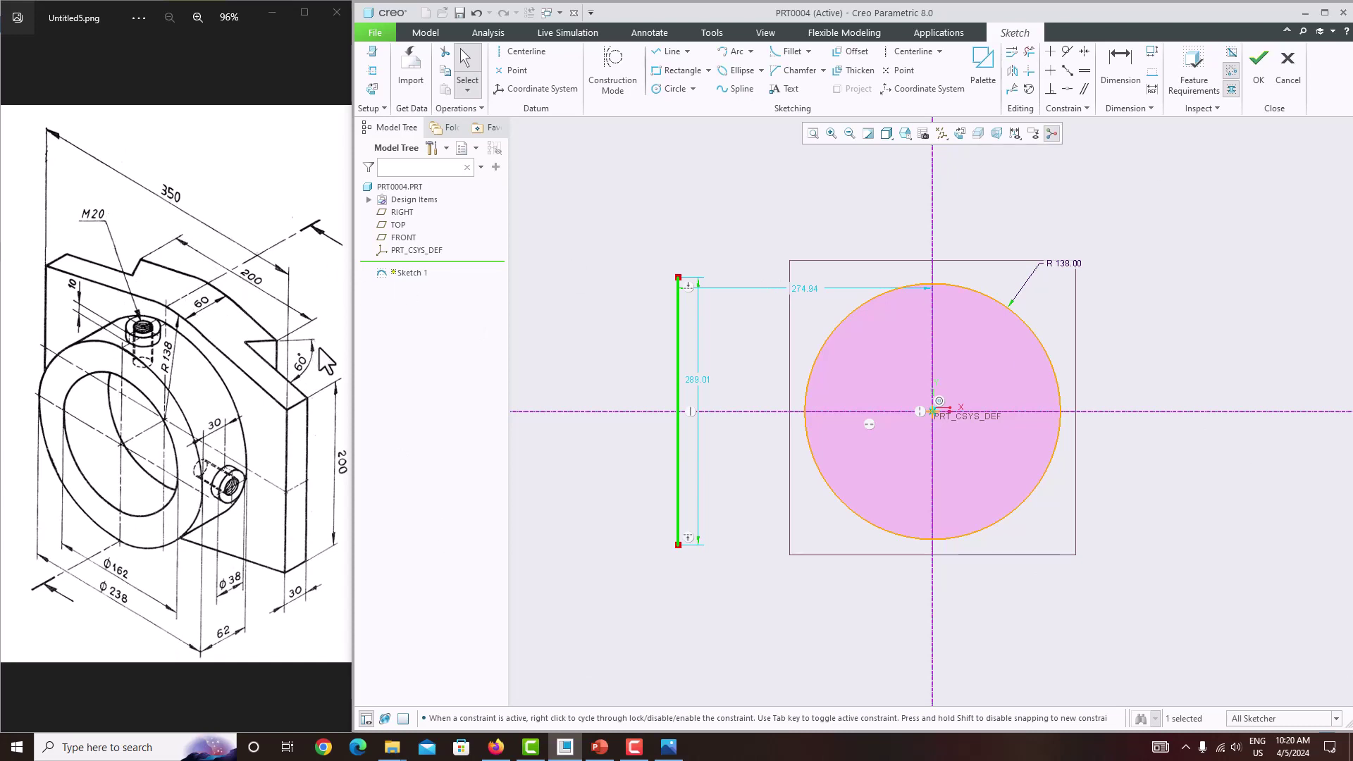
Set the vertical line's distance from the vertical centerline to 350/2 mm and its length to 200 mm
click(804, 288)
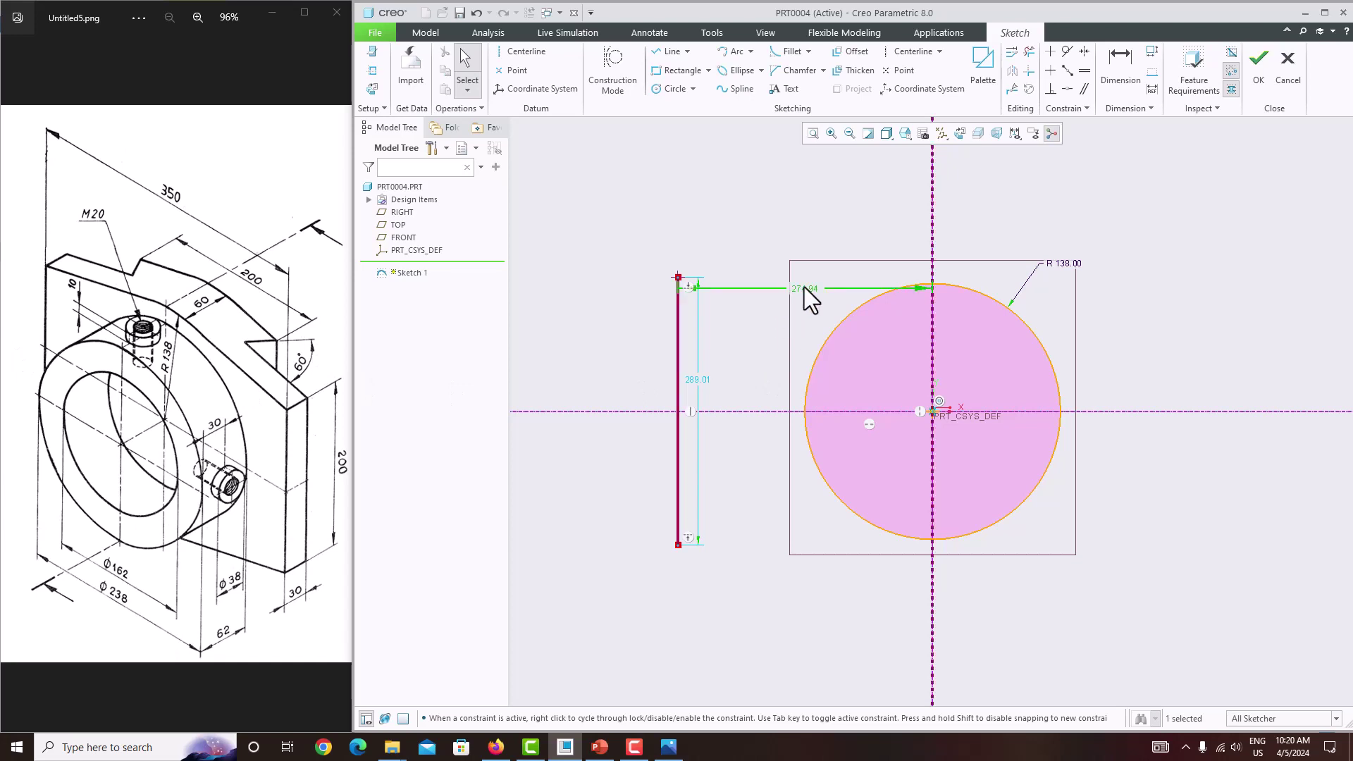
text(350/2)
key(Return)
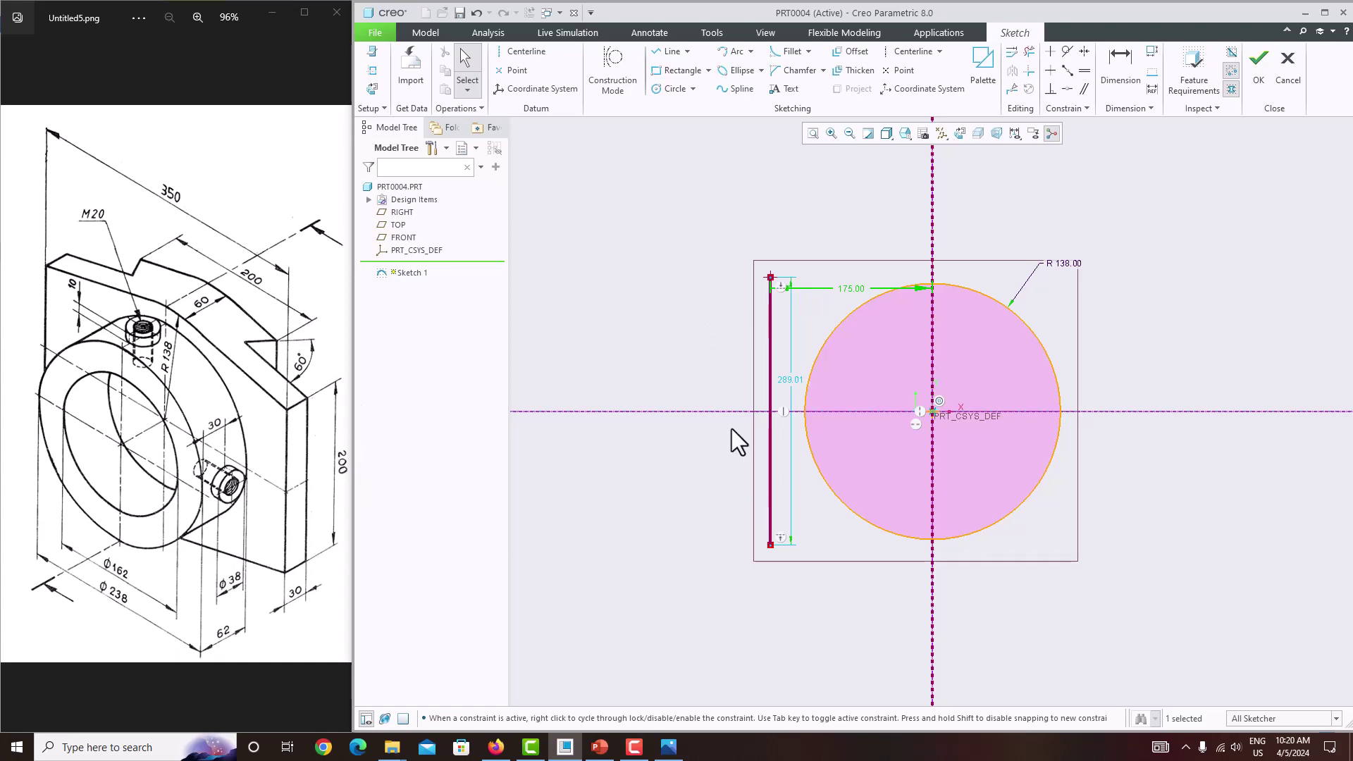
double_click(784, 382)
text(200)
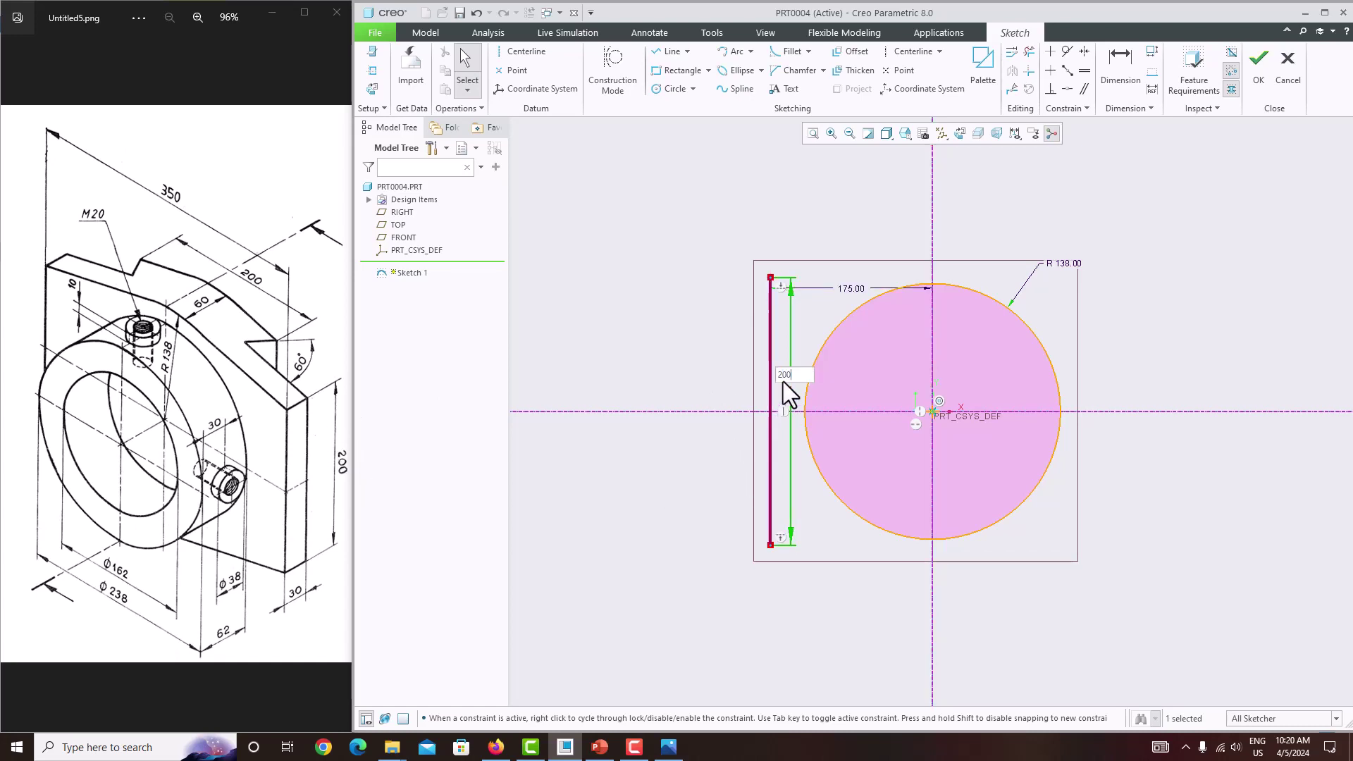
key(Return)
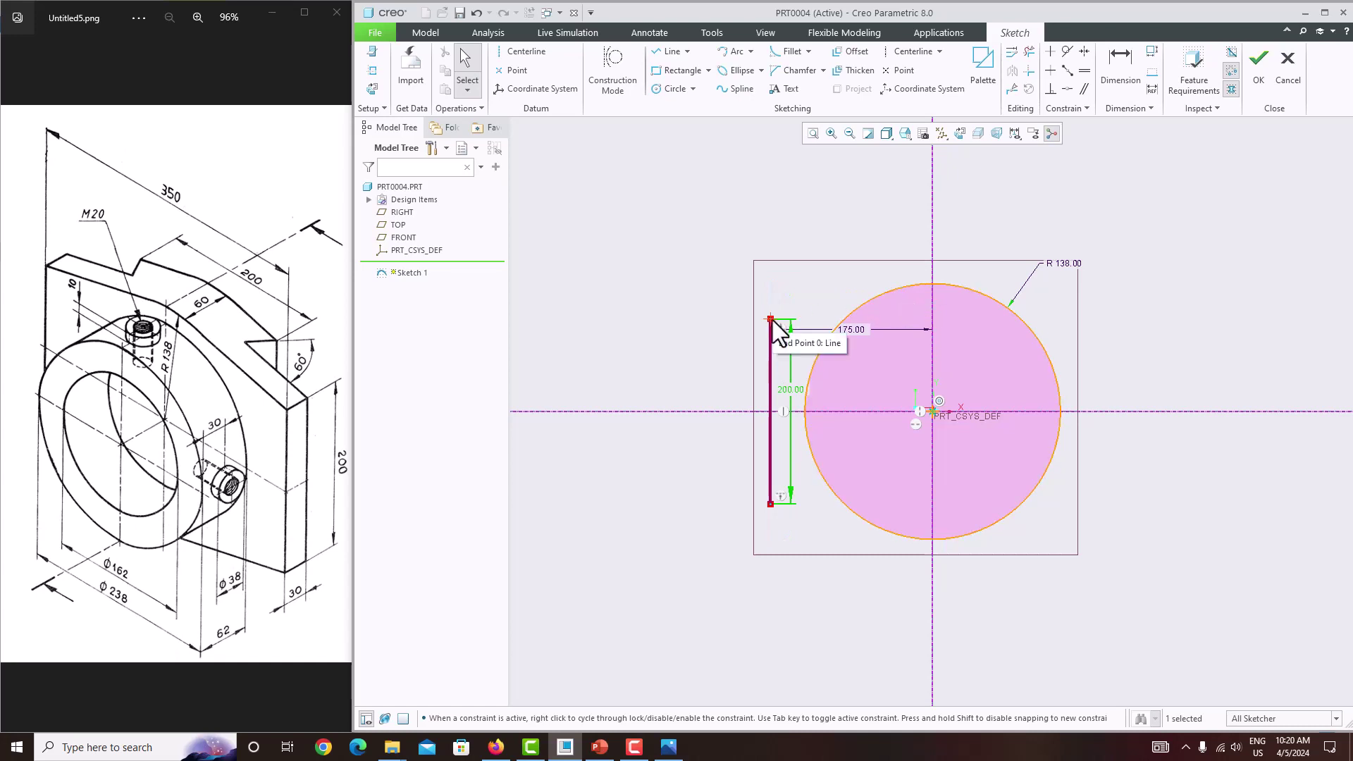
Sketch two lines from the vertical line's upper and lower endpoints, each tangent to the circle
click(674, 51)
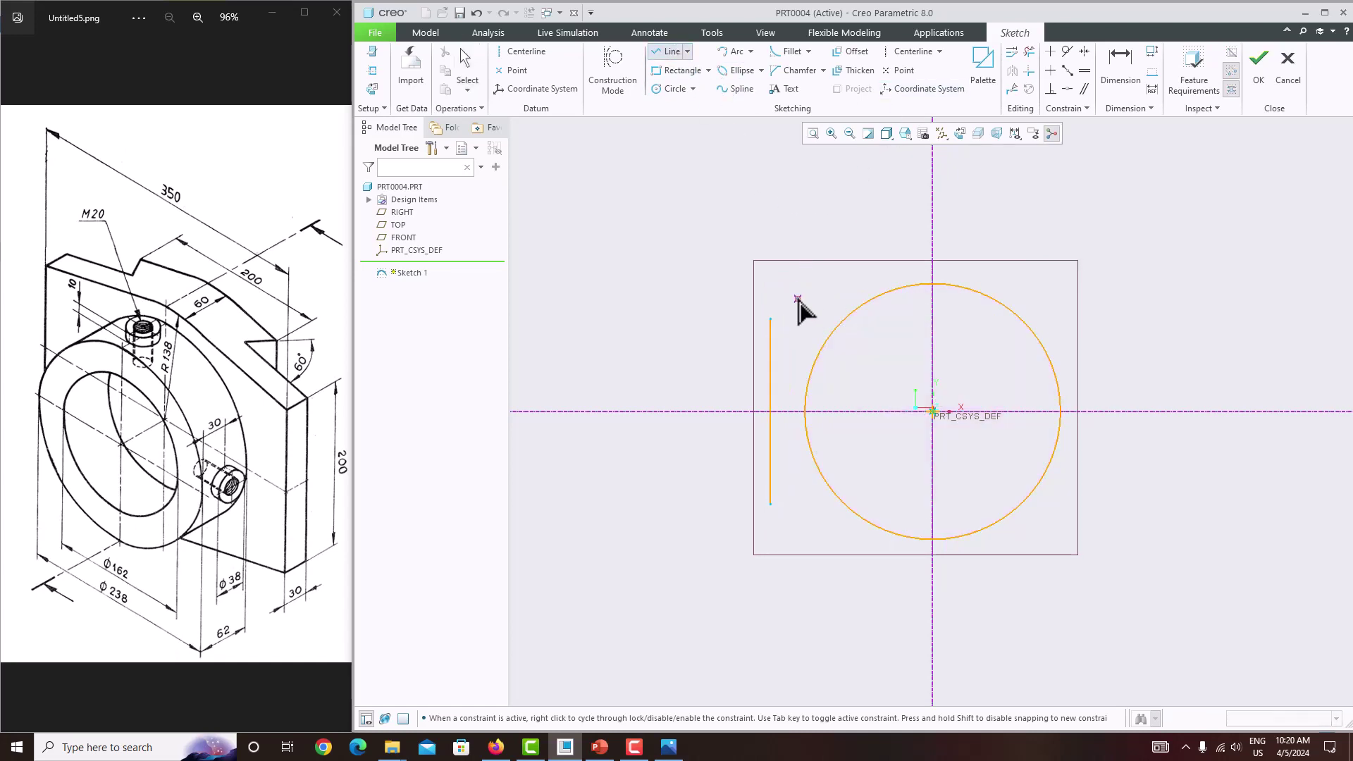
click(771, 319)
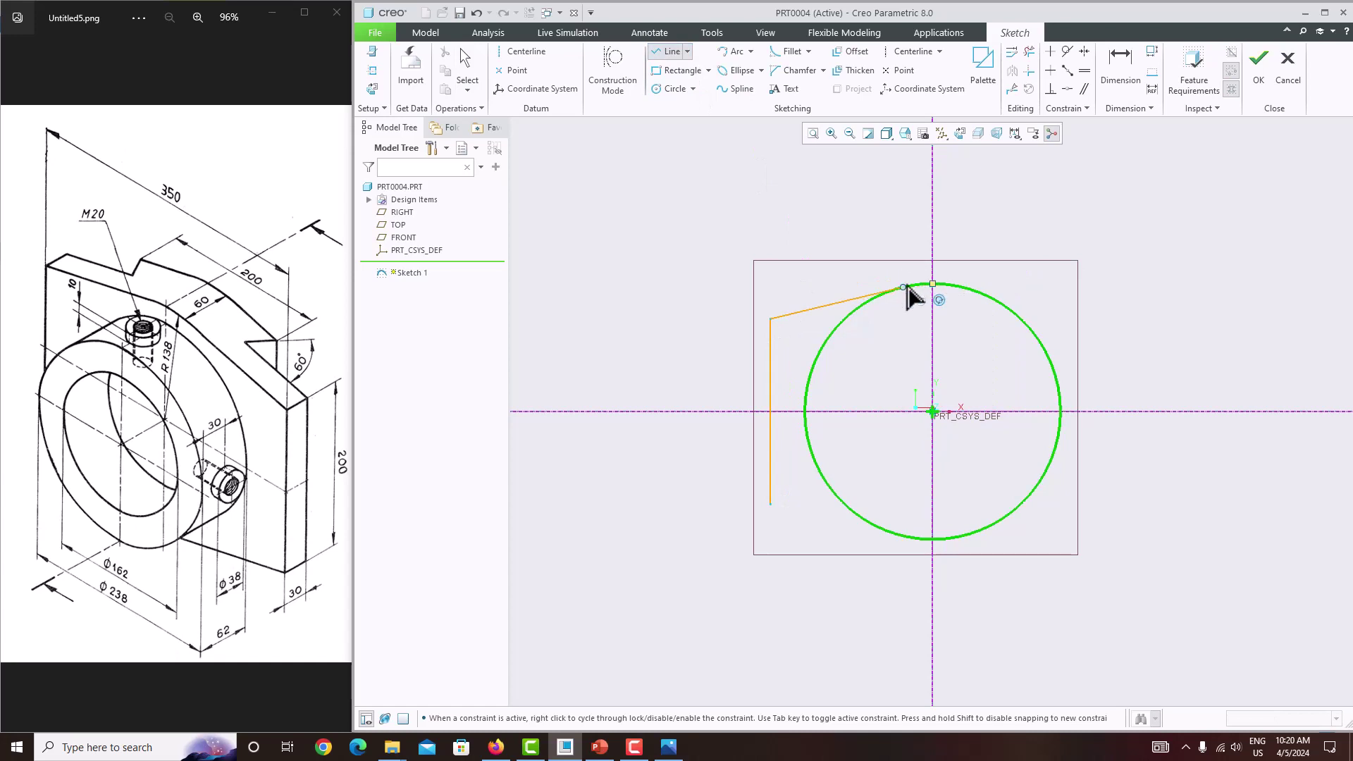
click(907, 287)
middle_click(917, 267)
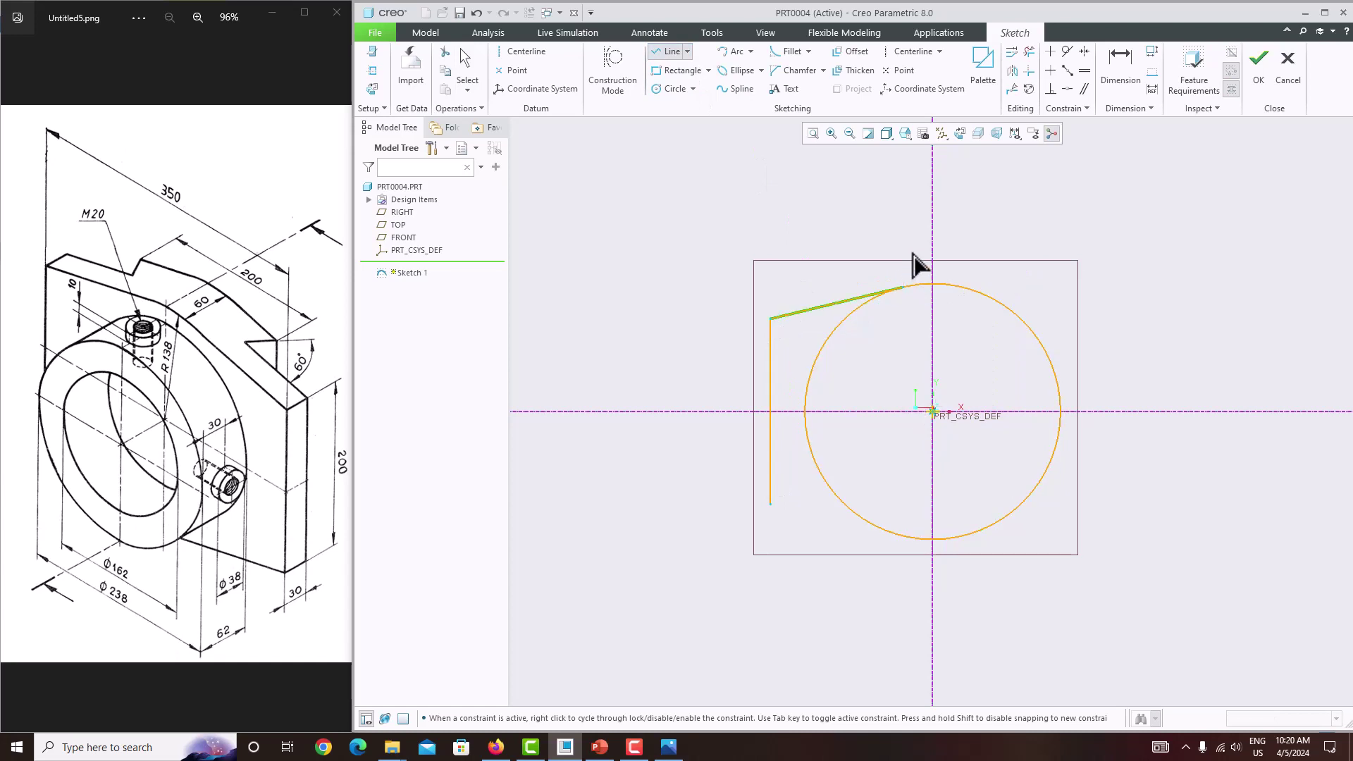
click(771, 505)
click(904, 536)
middle_click(901, 463)
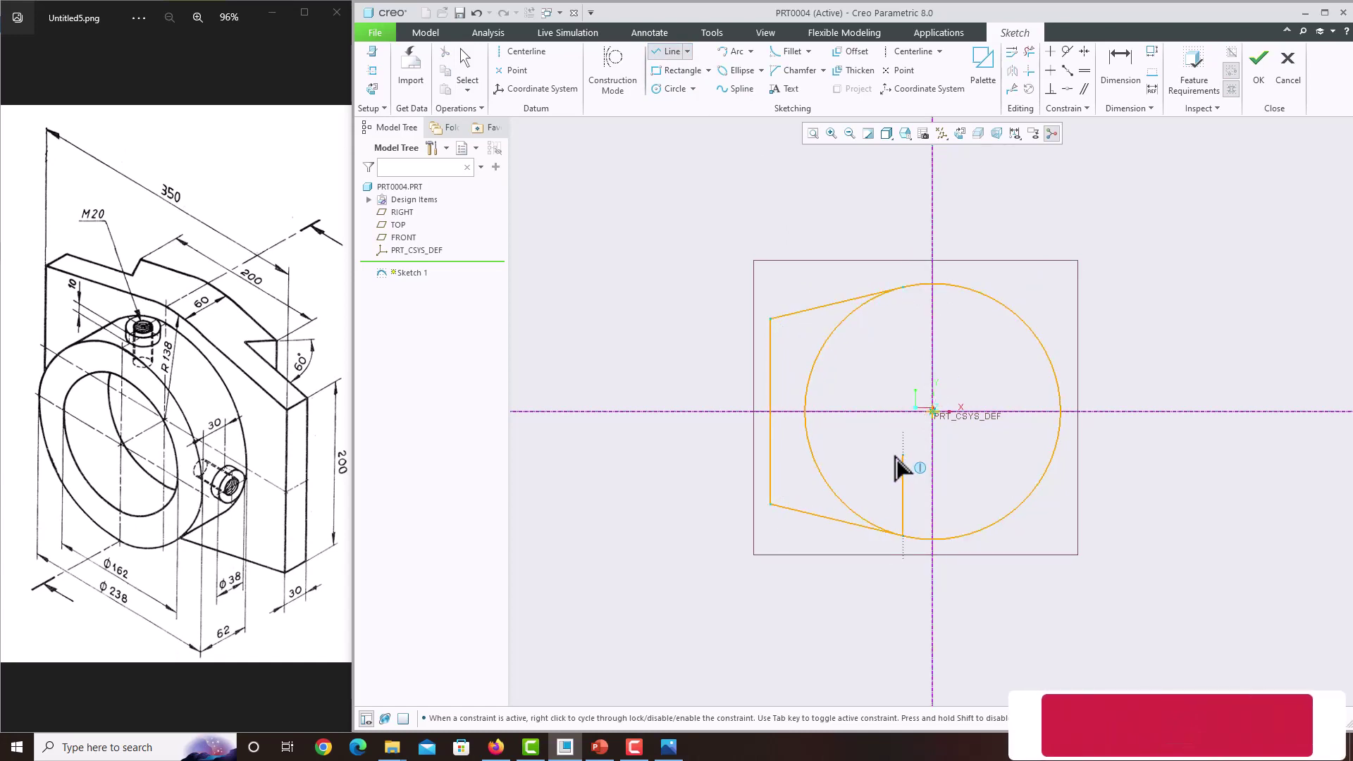
scroll(818, 405, down, 4)
scroll(916, 383, up, 4)
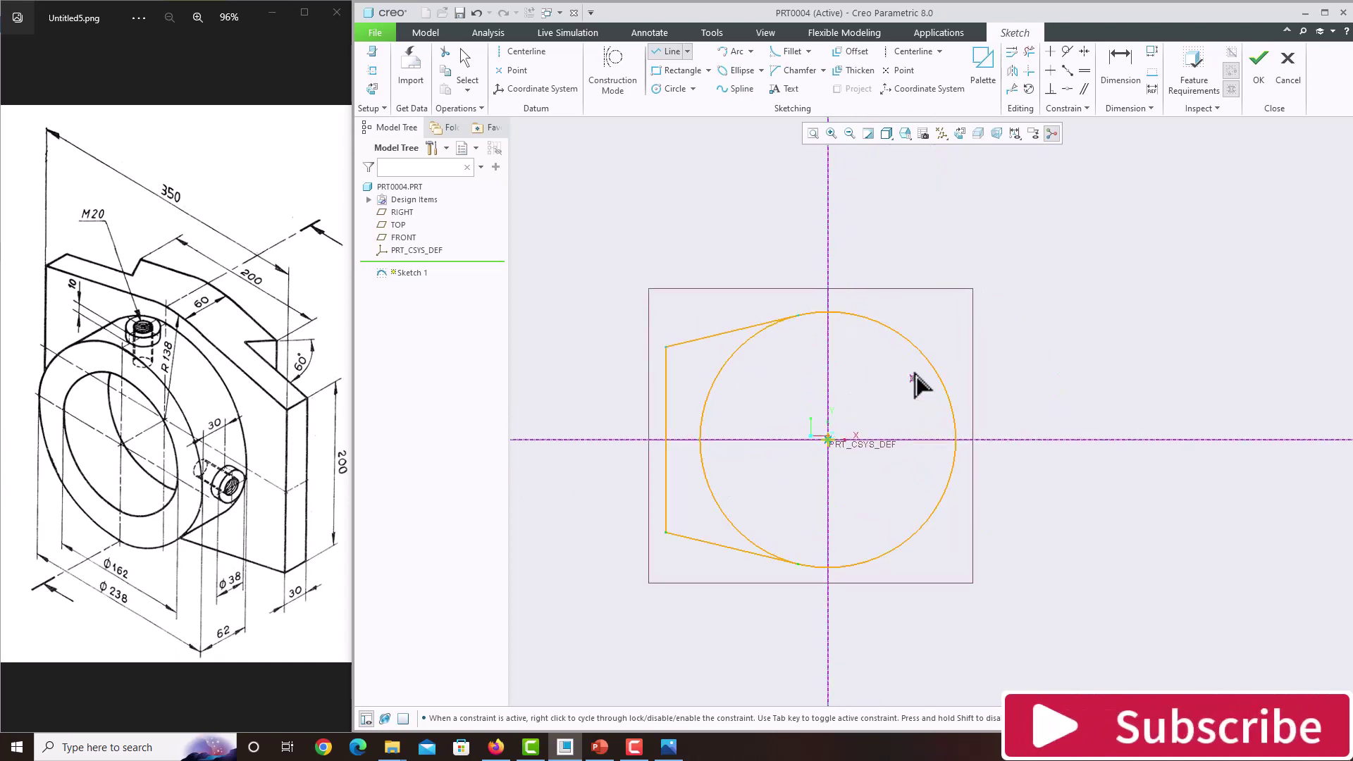
middle_click(987, 242)
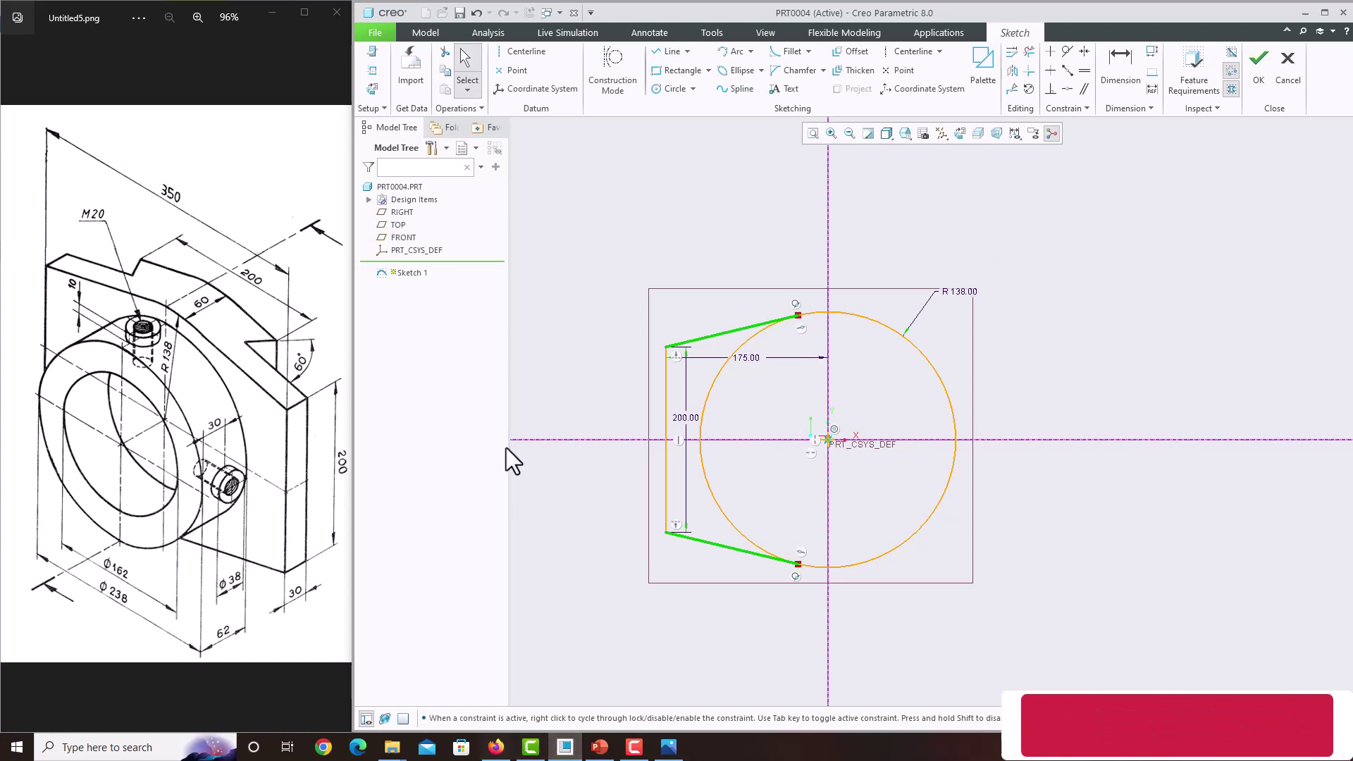
Mirror the vertical line and both tangent lines about the vertical centerline
ctrl+click(666, 409)
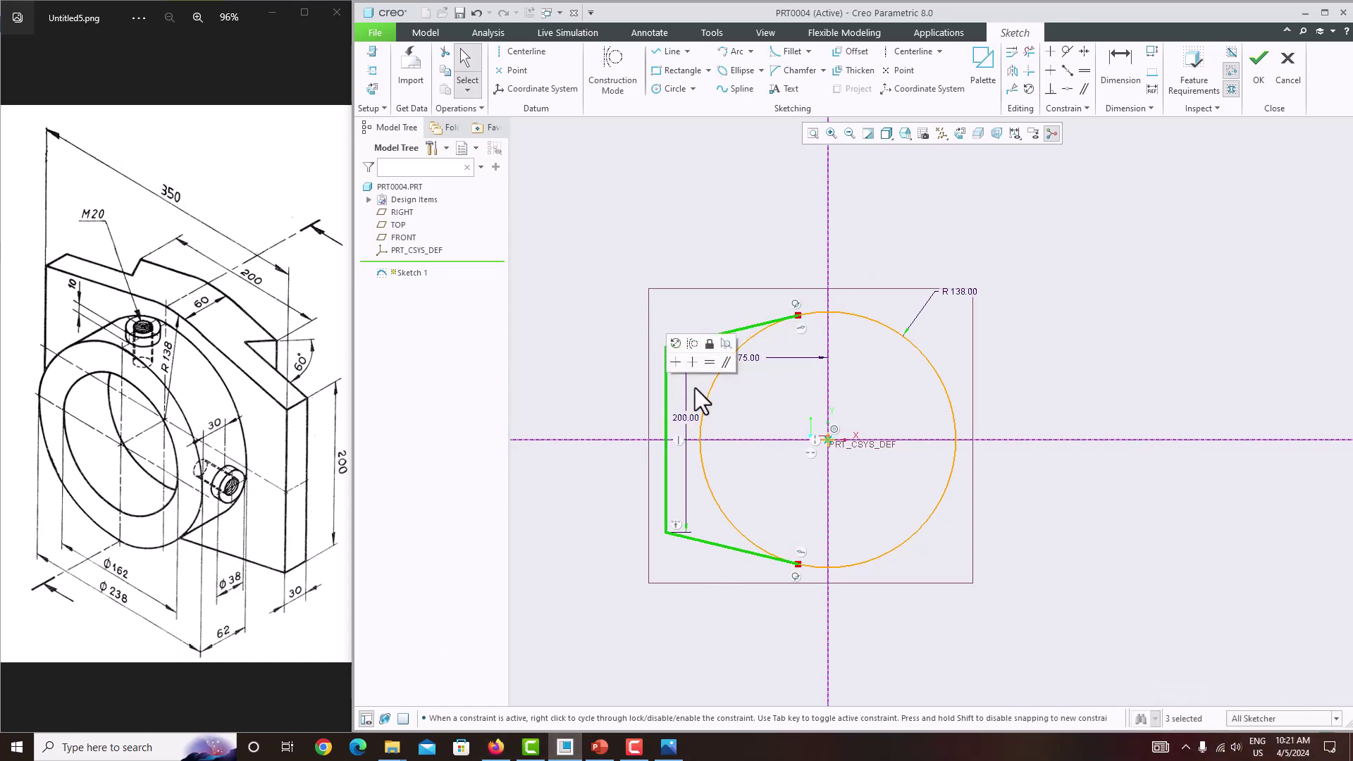
click(1012, 75)
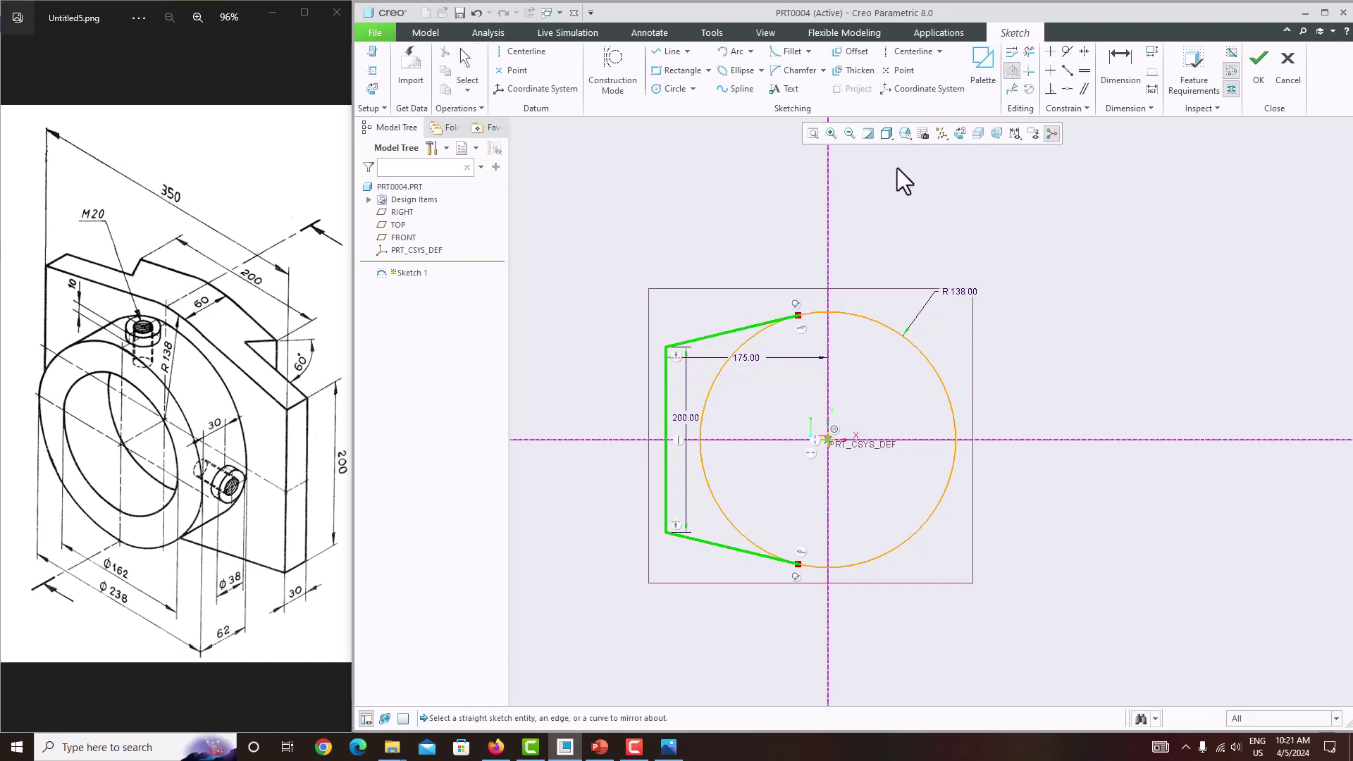
click(829, 204)
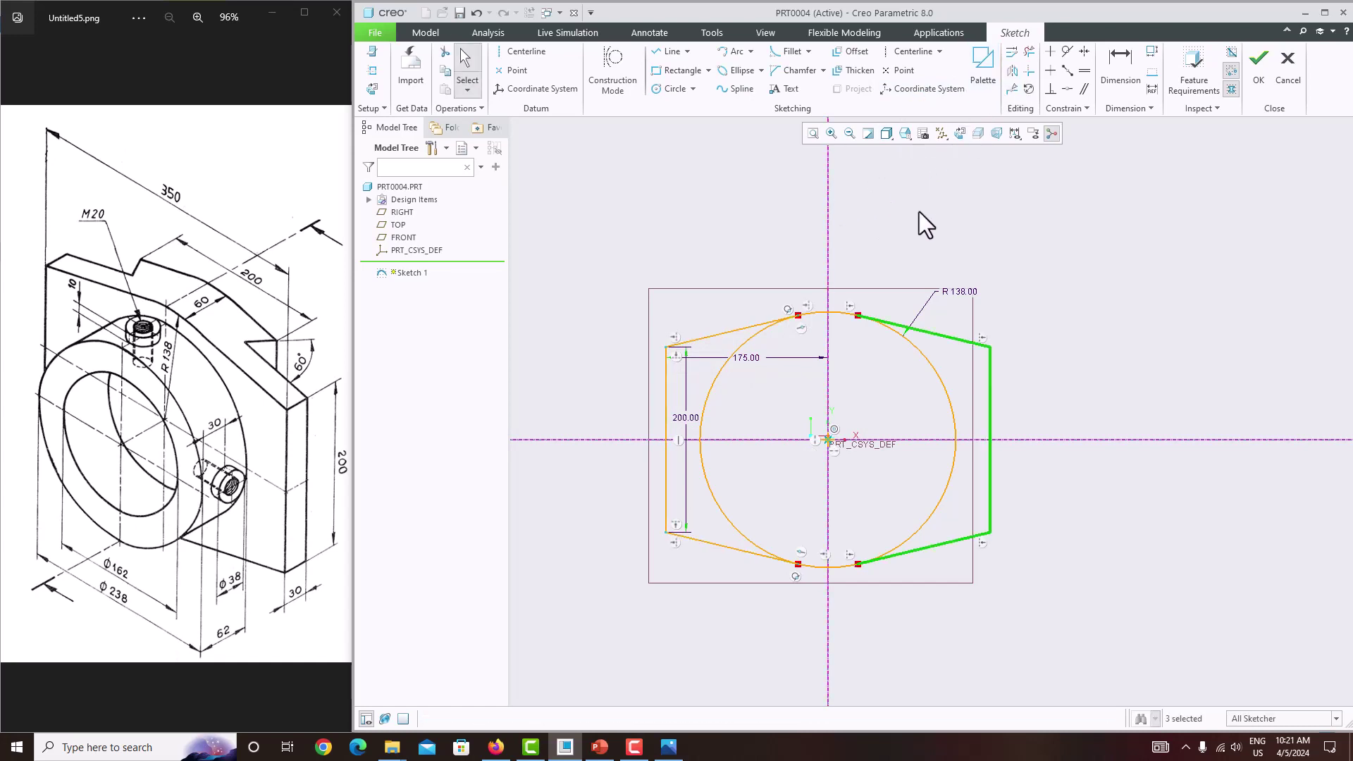
Trim away the circle's inner side arcs to leave one closed plate outline, and finish the sketch
click(1030, 52)
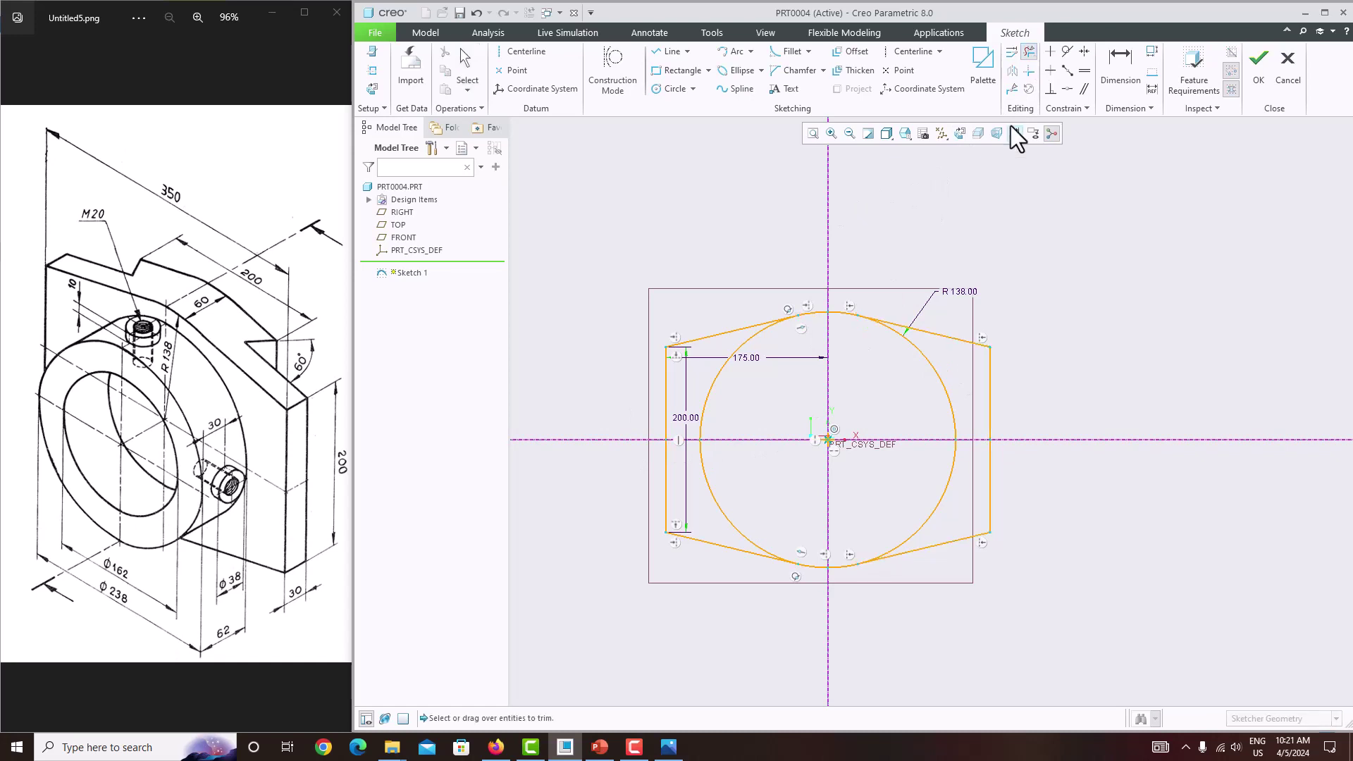
click(940, 377)
click(716, 367)
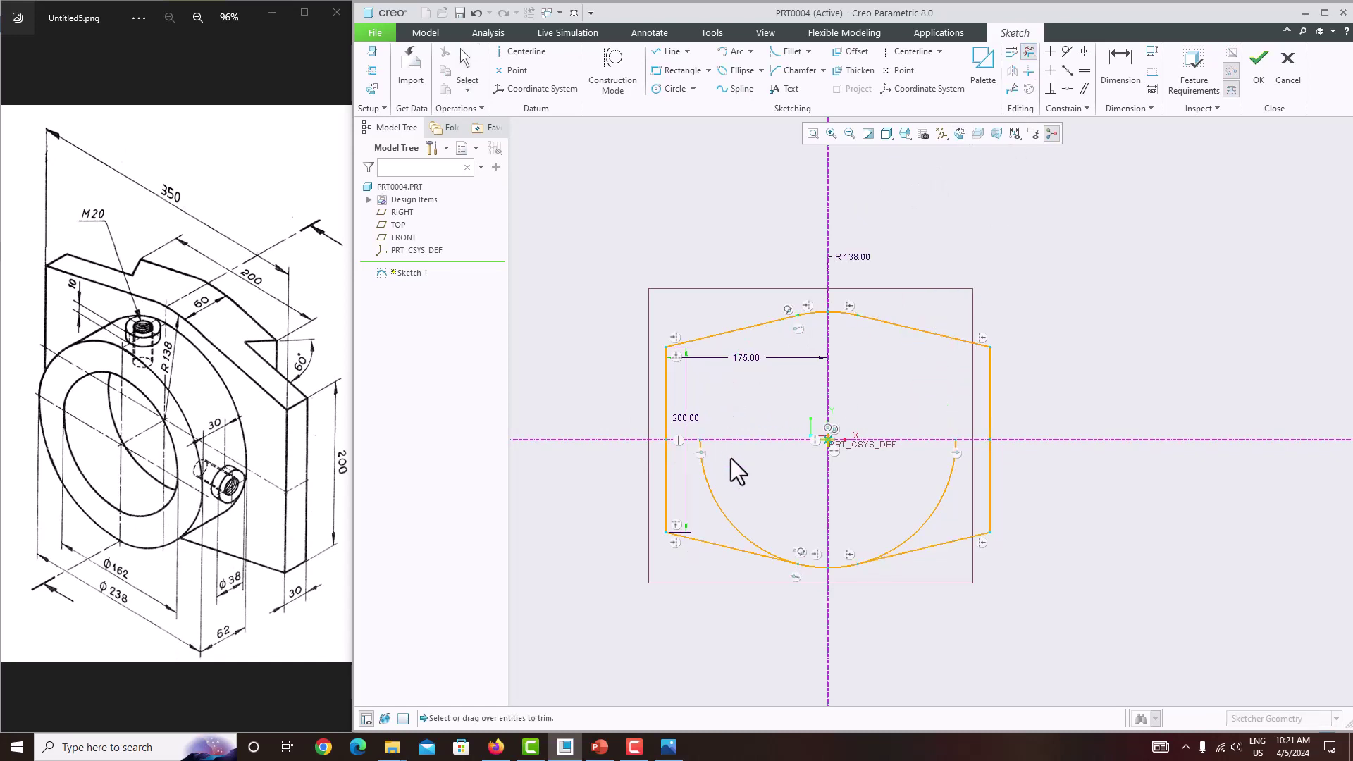
click(710, 501)
click(940, 519)
middle_click(912, 428)
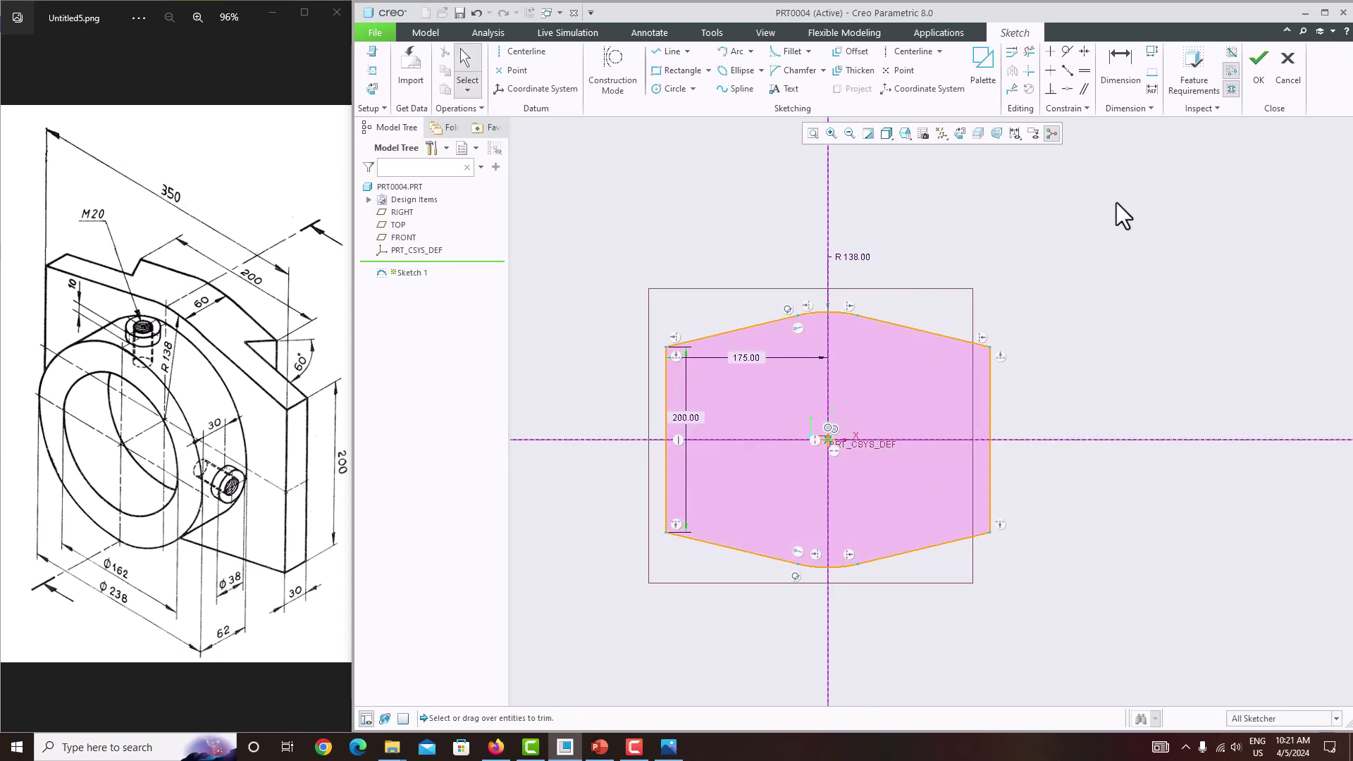
click(1261, 70)
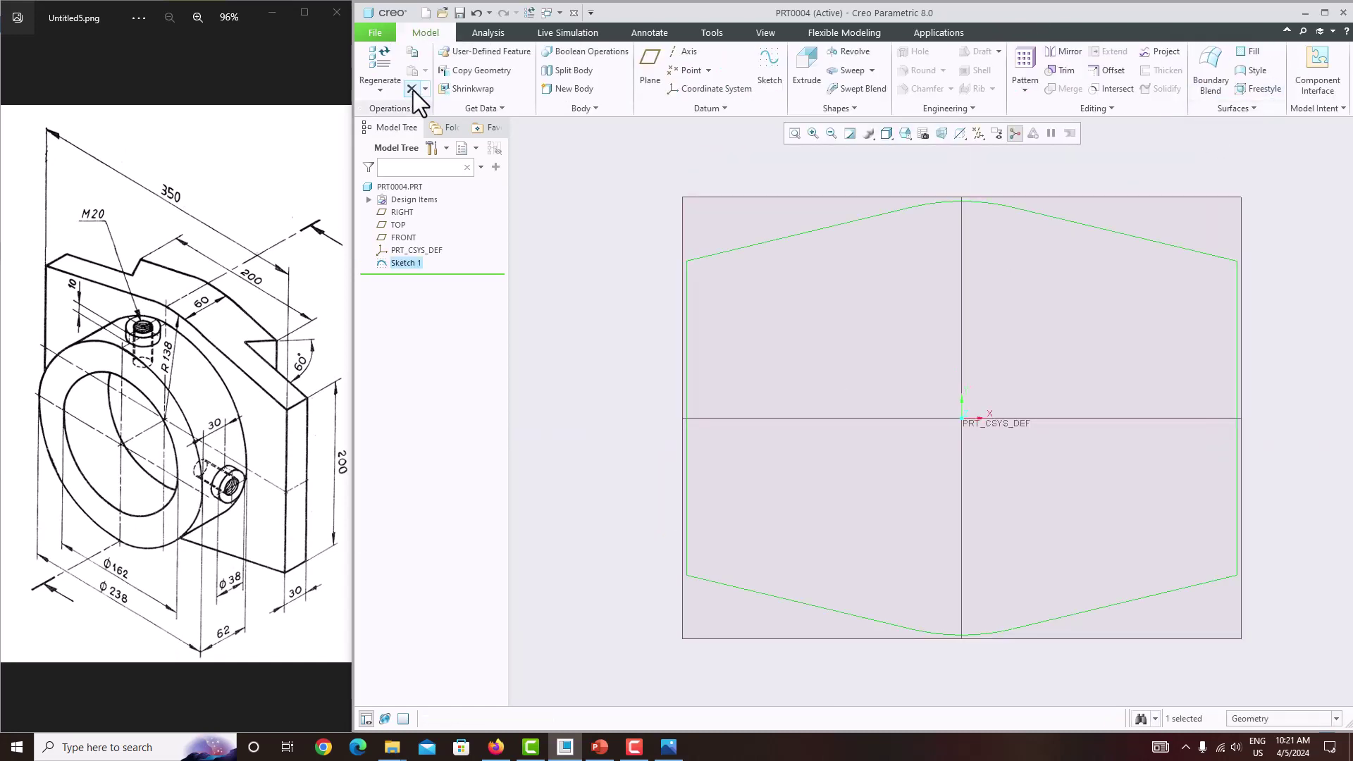
Extrude the plate outline symmetrically about the sketch plane with a total depth of 60 mm
click(816, 73)
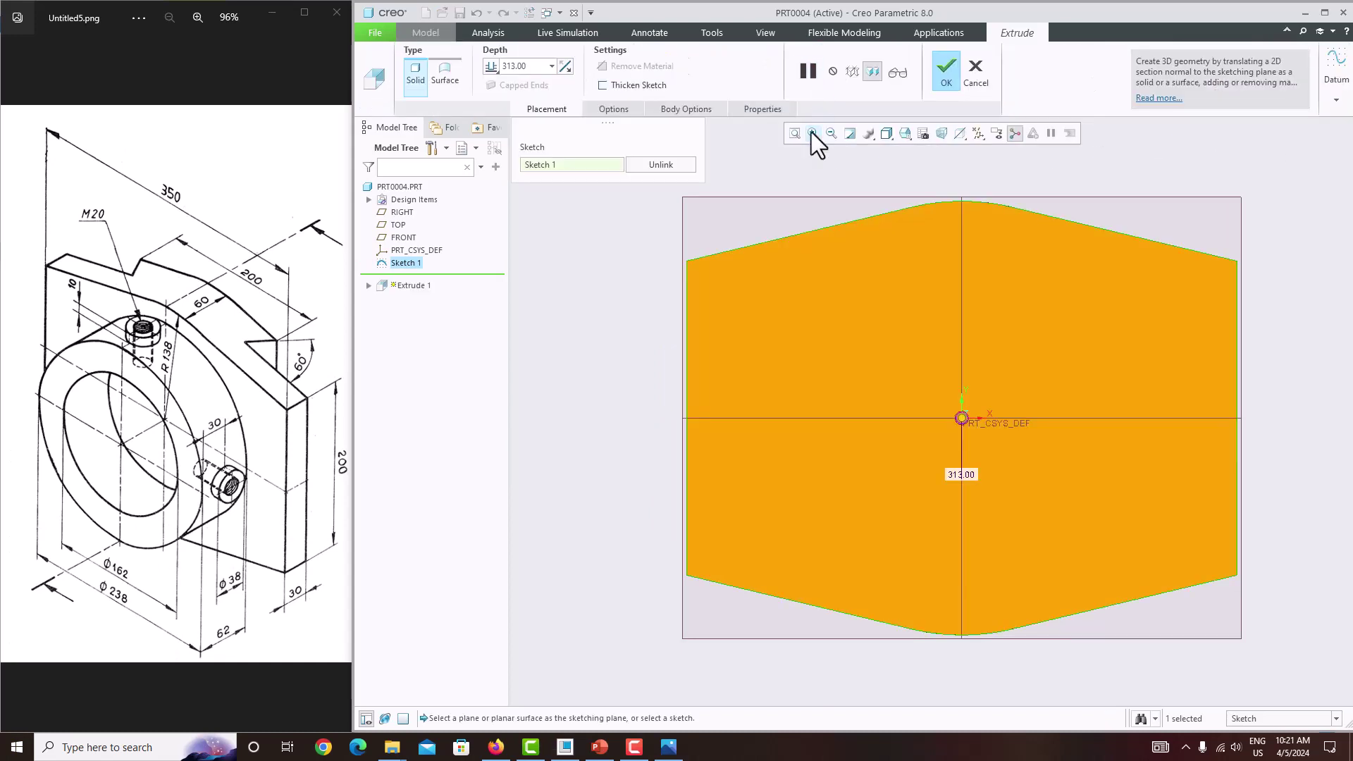
middle_drag(893, 252, 864, 290)
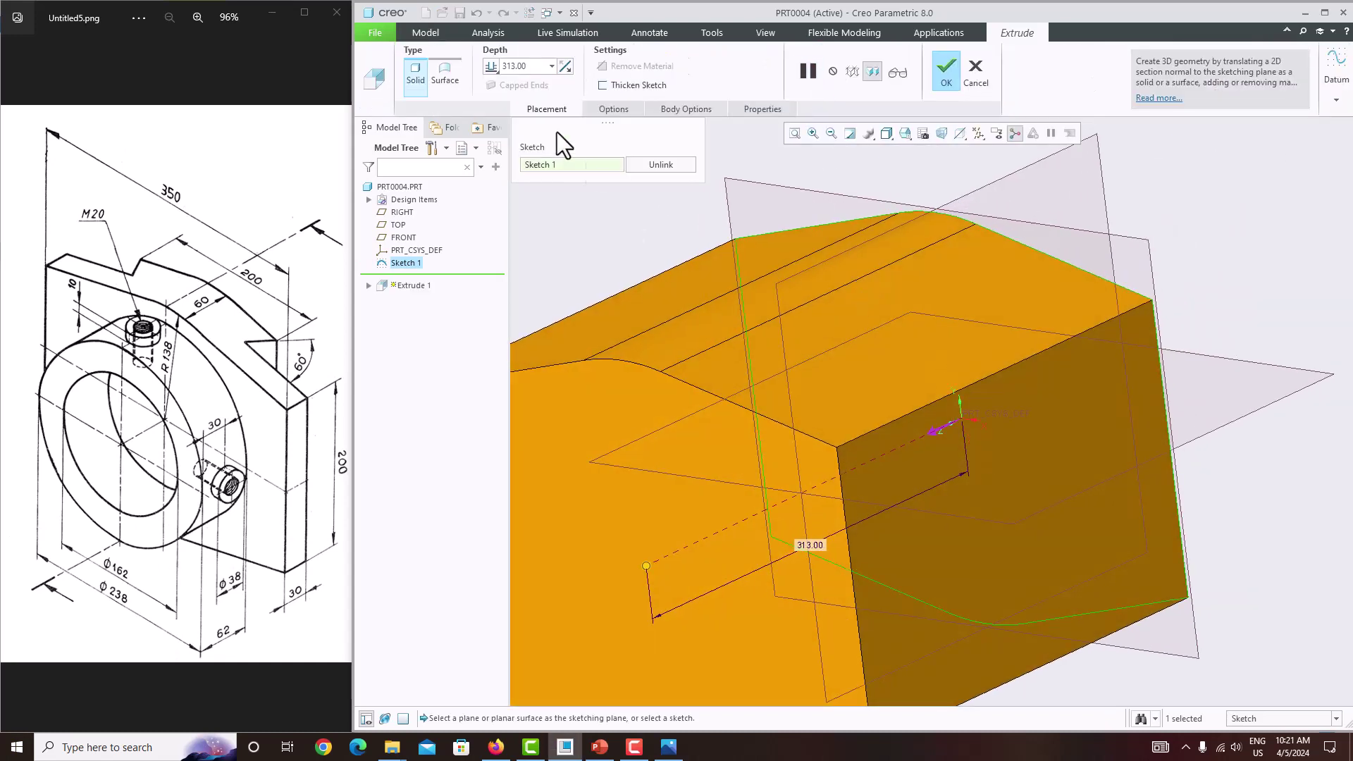
click(492, 67)
click(497, 99)
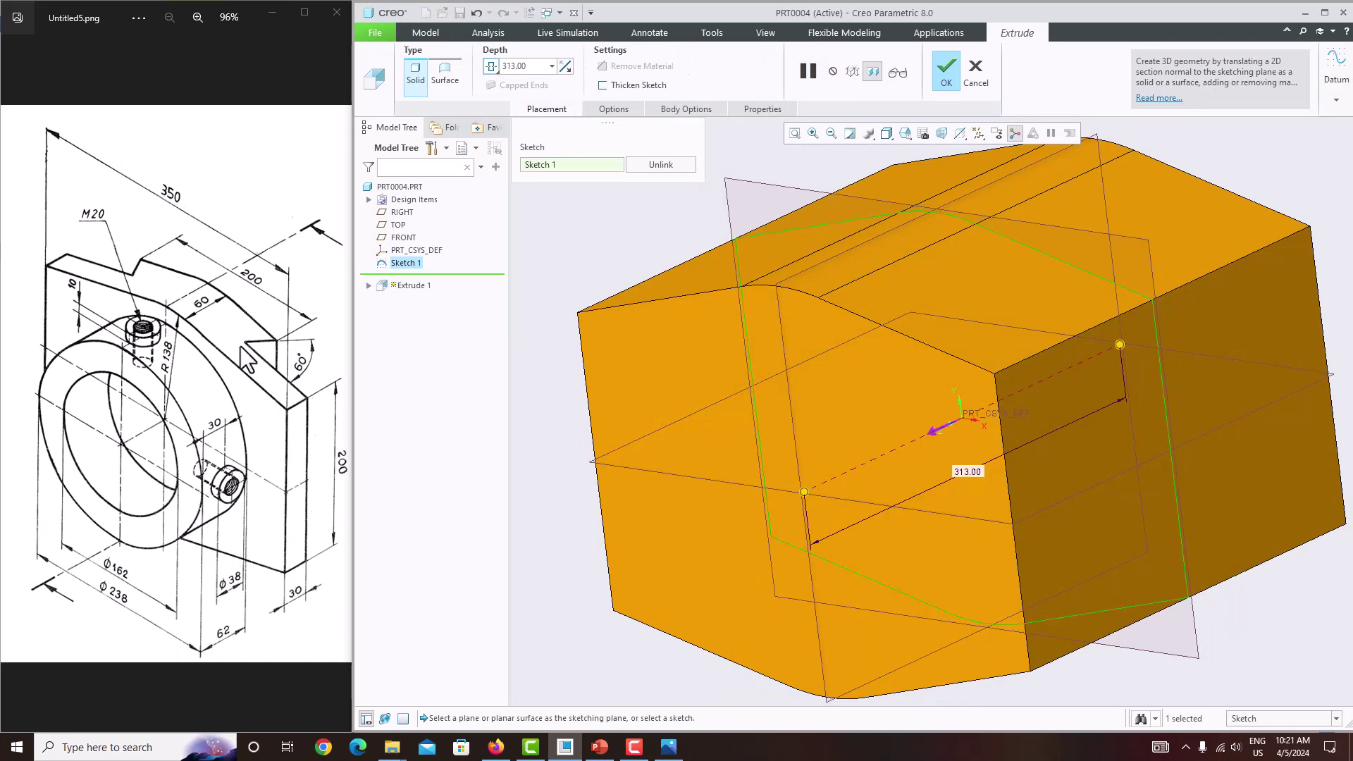
double_click(544, 68)
text(60)
key(Return)
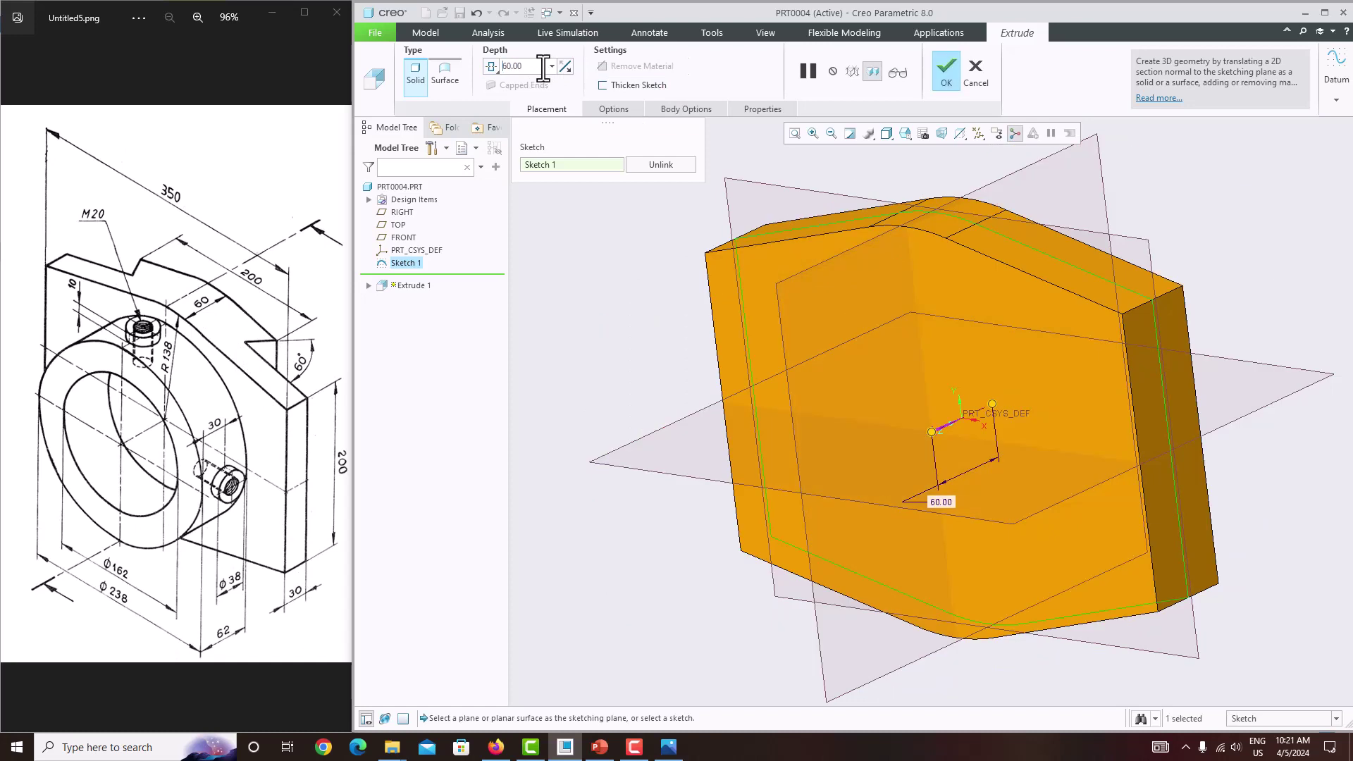
click(941, 77)
Start a sketch on the plate's front face and draw a circle about 206 mm in diameter centred on the origin
scroll(754, 461, up, 3)
middle_drag(754, 461, 765, 465)
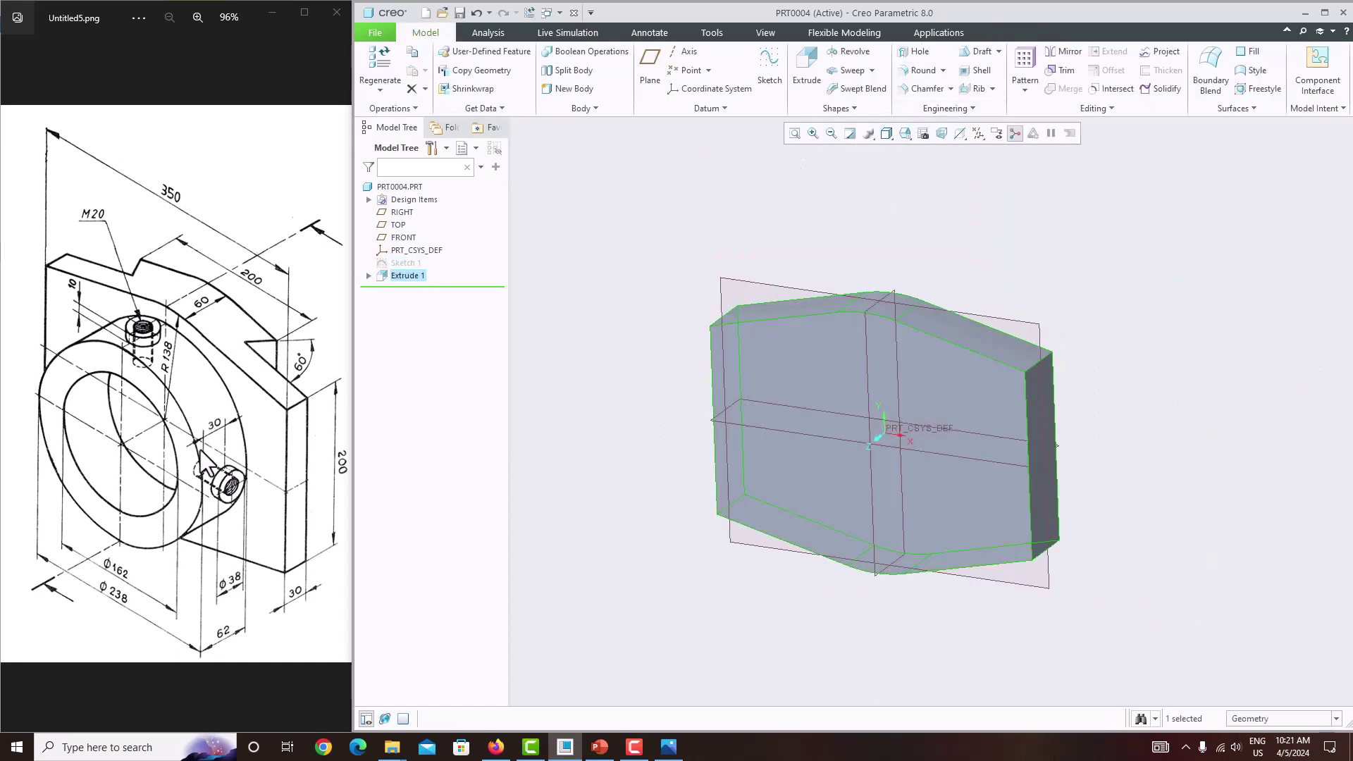
click(802, 380)
click(770, 74)
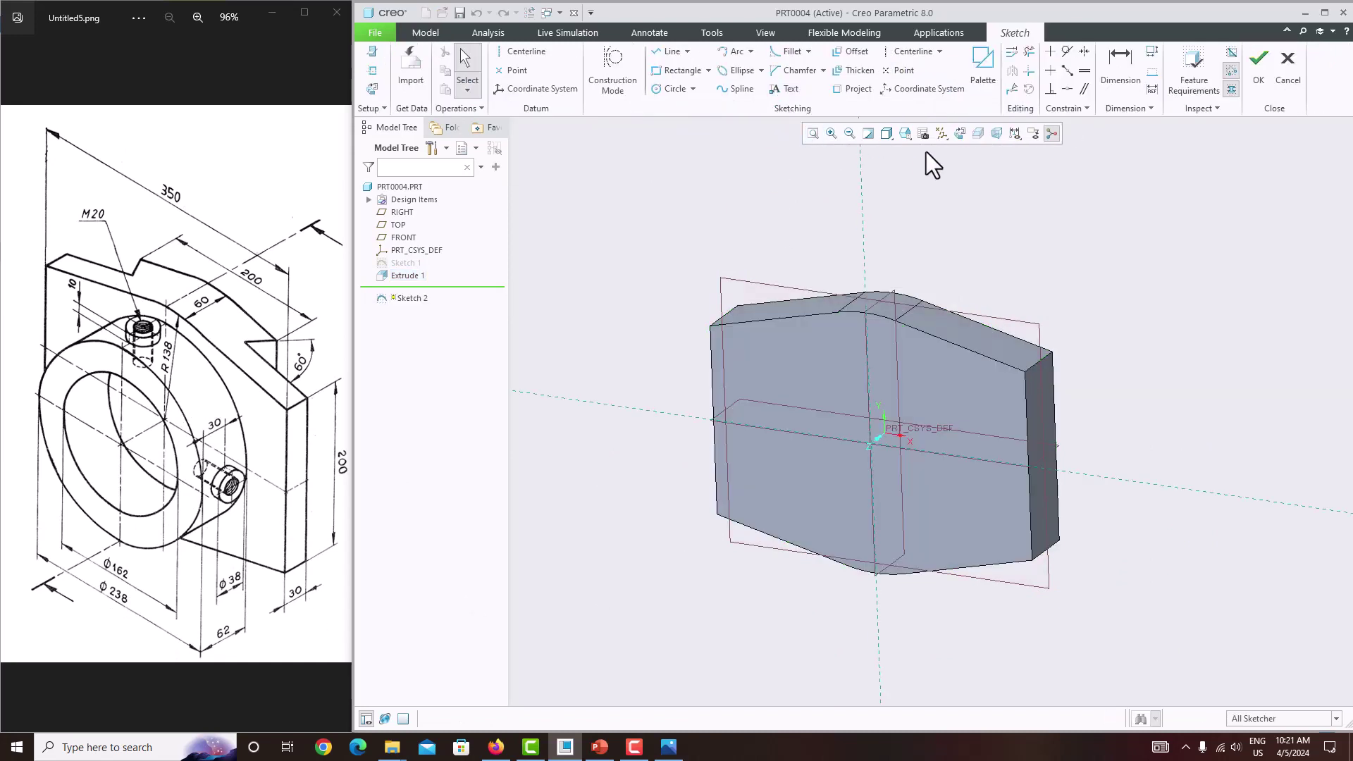
click(959, 134)
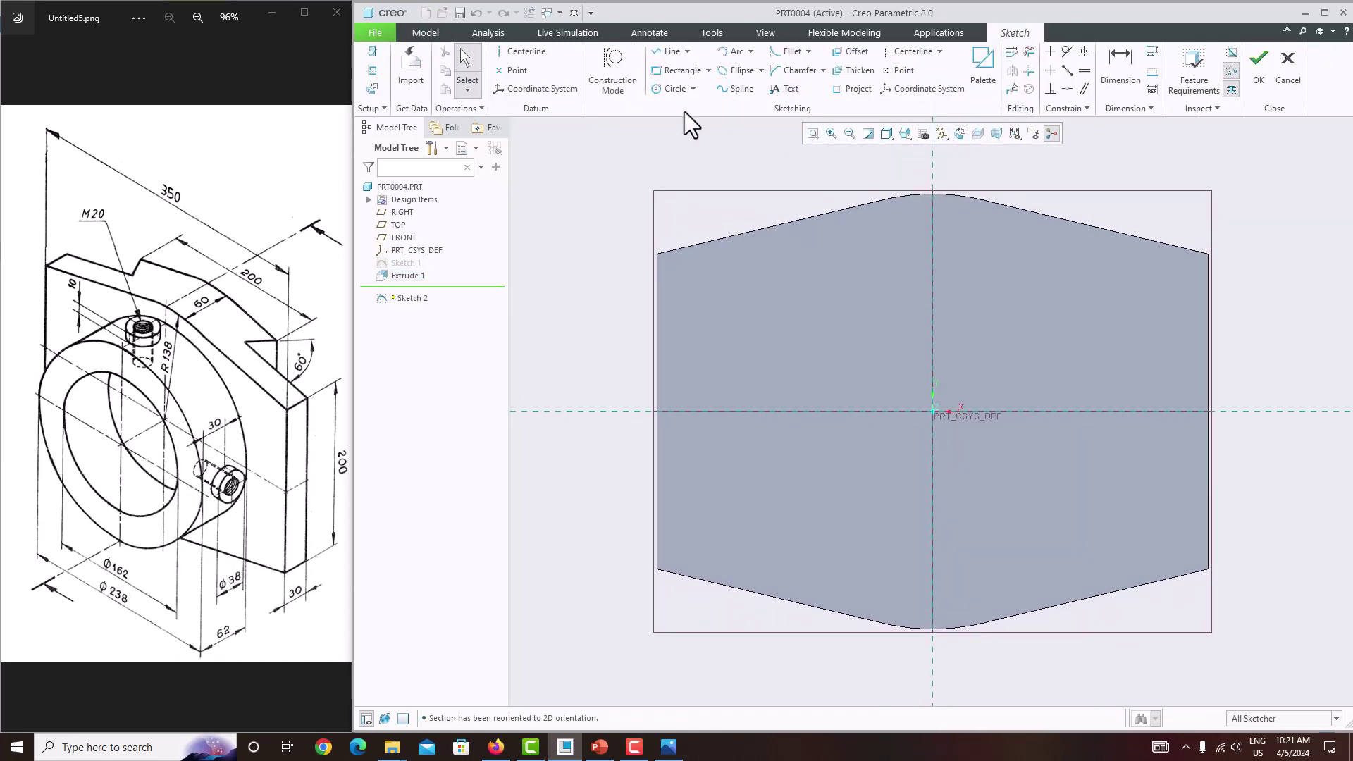
click(670, 89)
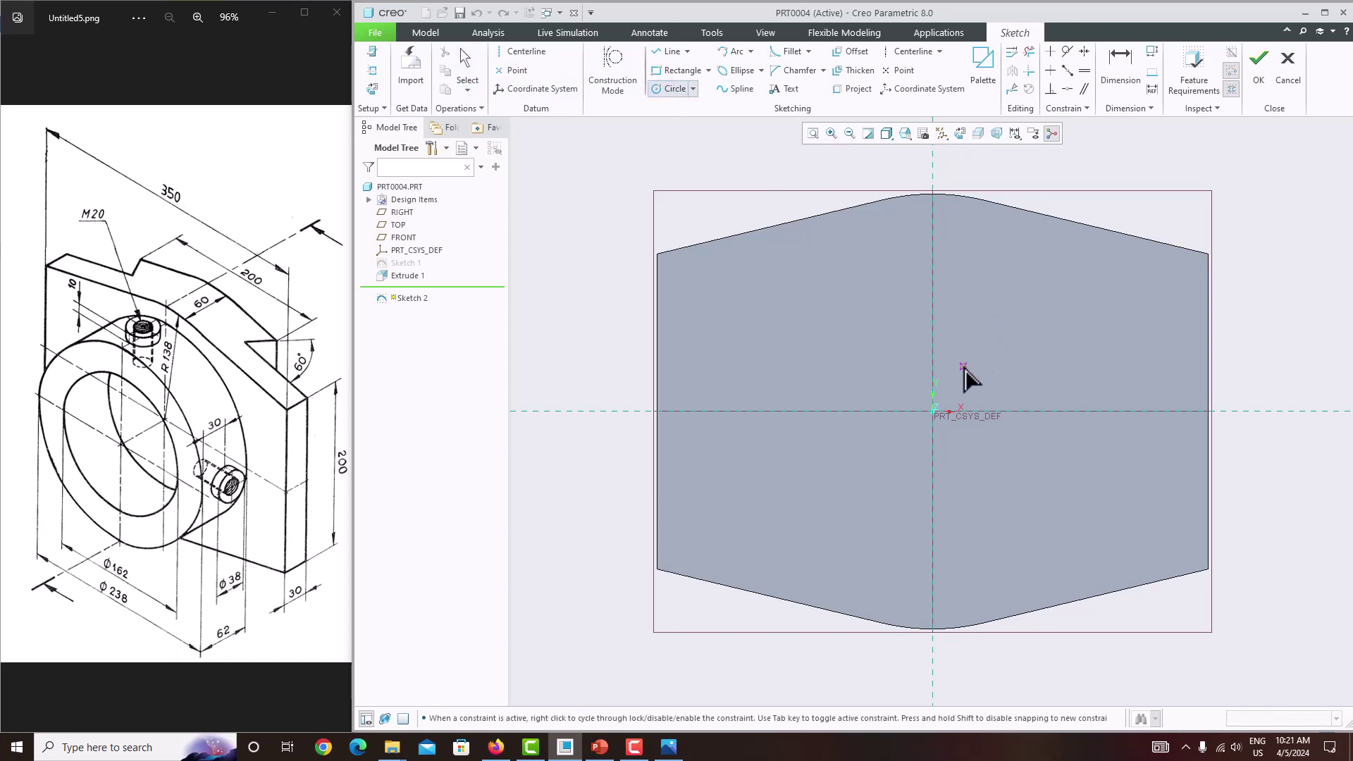
click(932, 410)
click(834, 285)
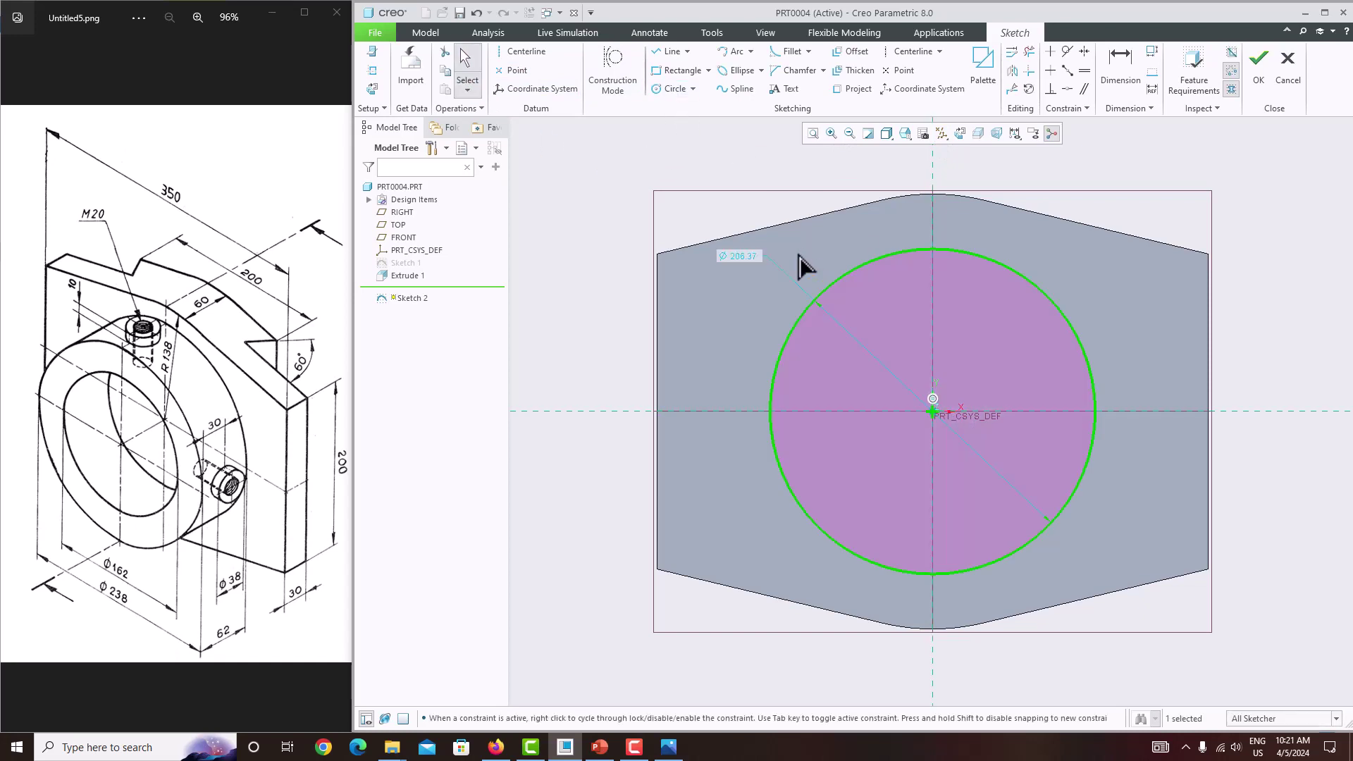
Set the circle's diameter to 238 mm and finish the sketch
double_click(753, 252)
text(2)
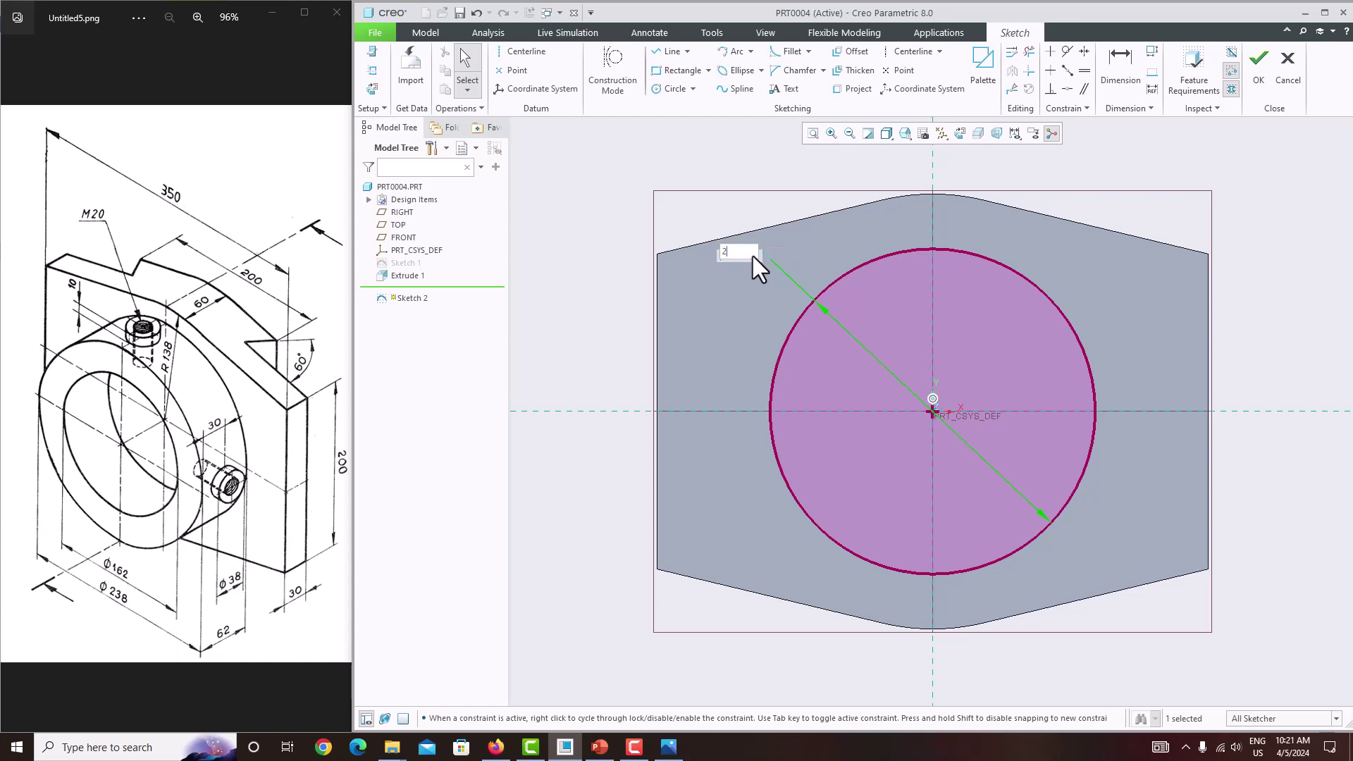
text(38)
key(Return)
click(1259, 62)
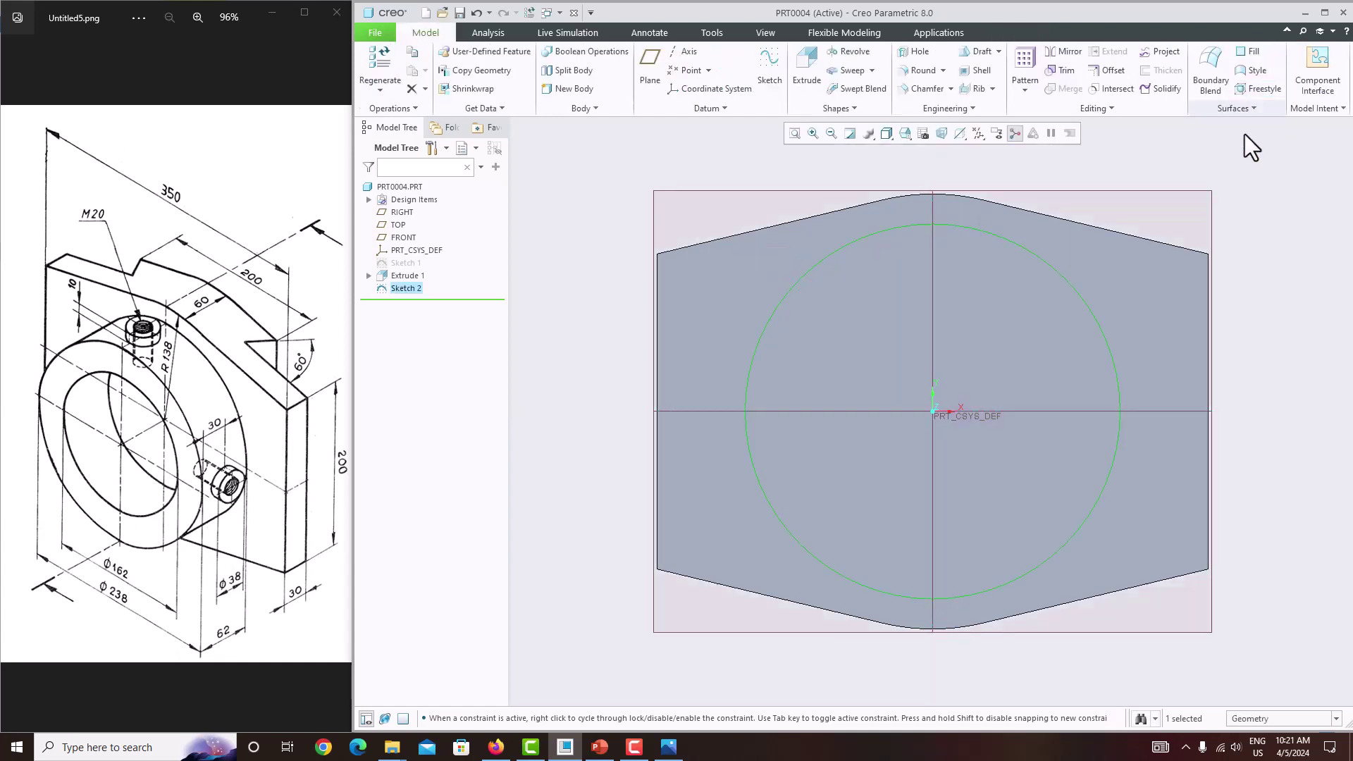
Extrude the 238 mm circle 62 mm outward from the plate's front face as a solid boss
click(805, 83)
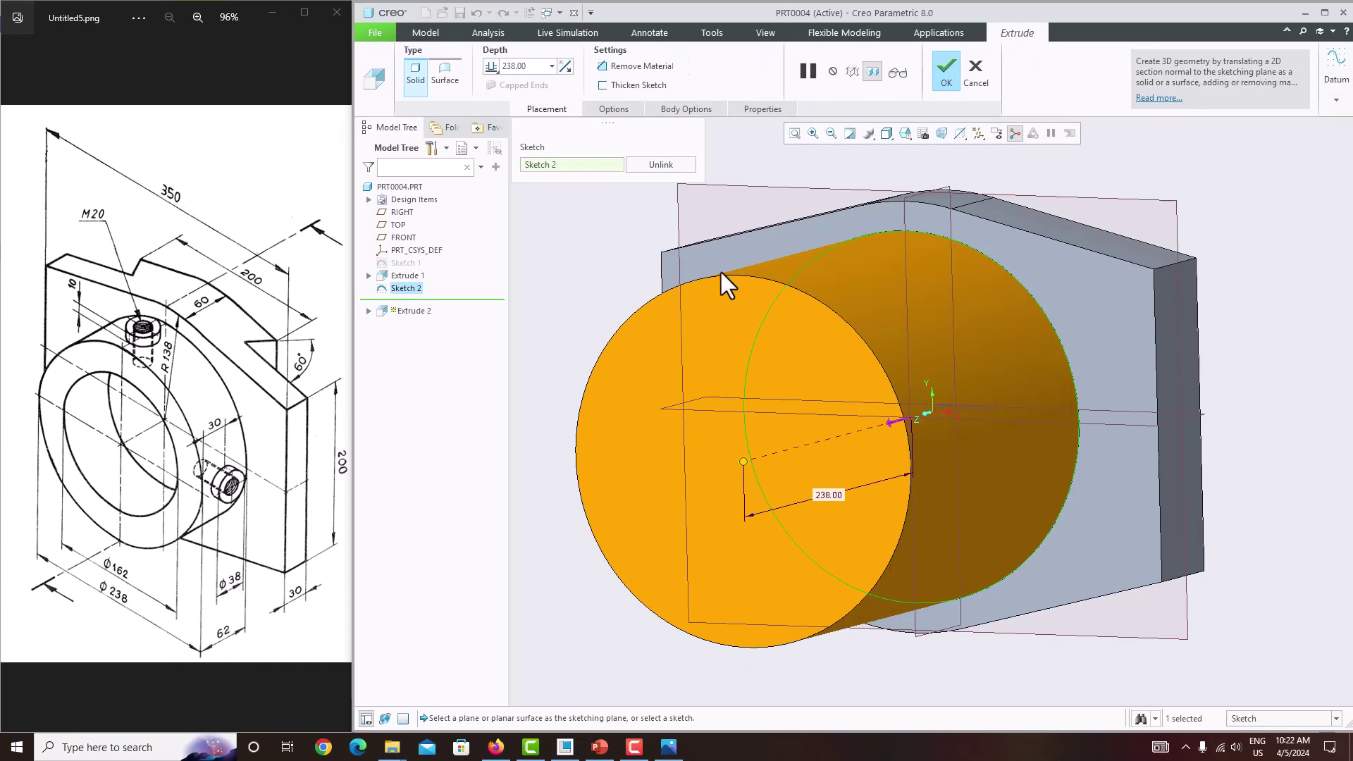
double_click(542, 70)
text(62)
key(Return)
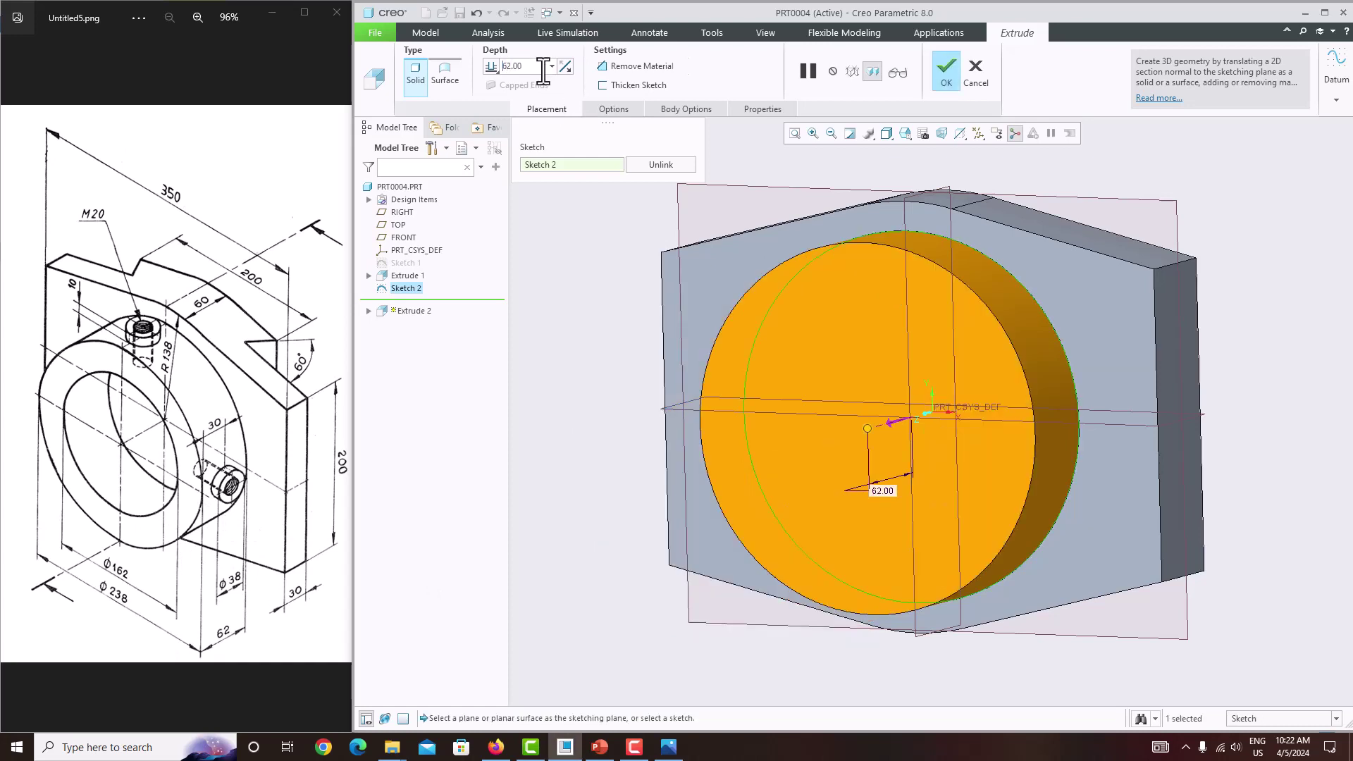
click(946, 69)
Start a sketch on the round boss's front face and draw a concentric circle about 111 mm in diameter
middle_drag(959, 310, 910, 317)
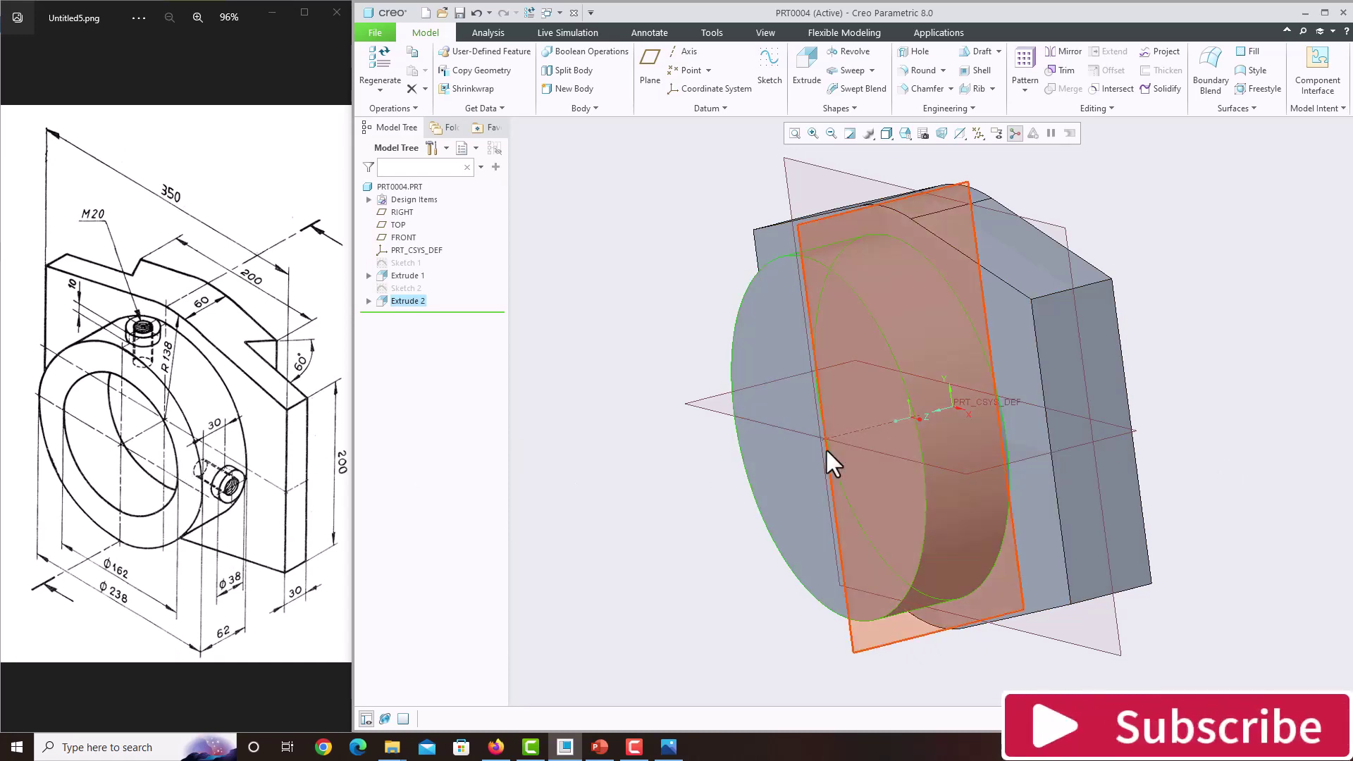
click(834, 377)
click(774, 76)
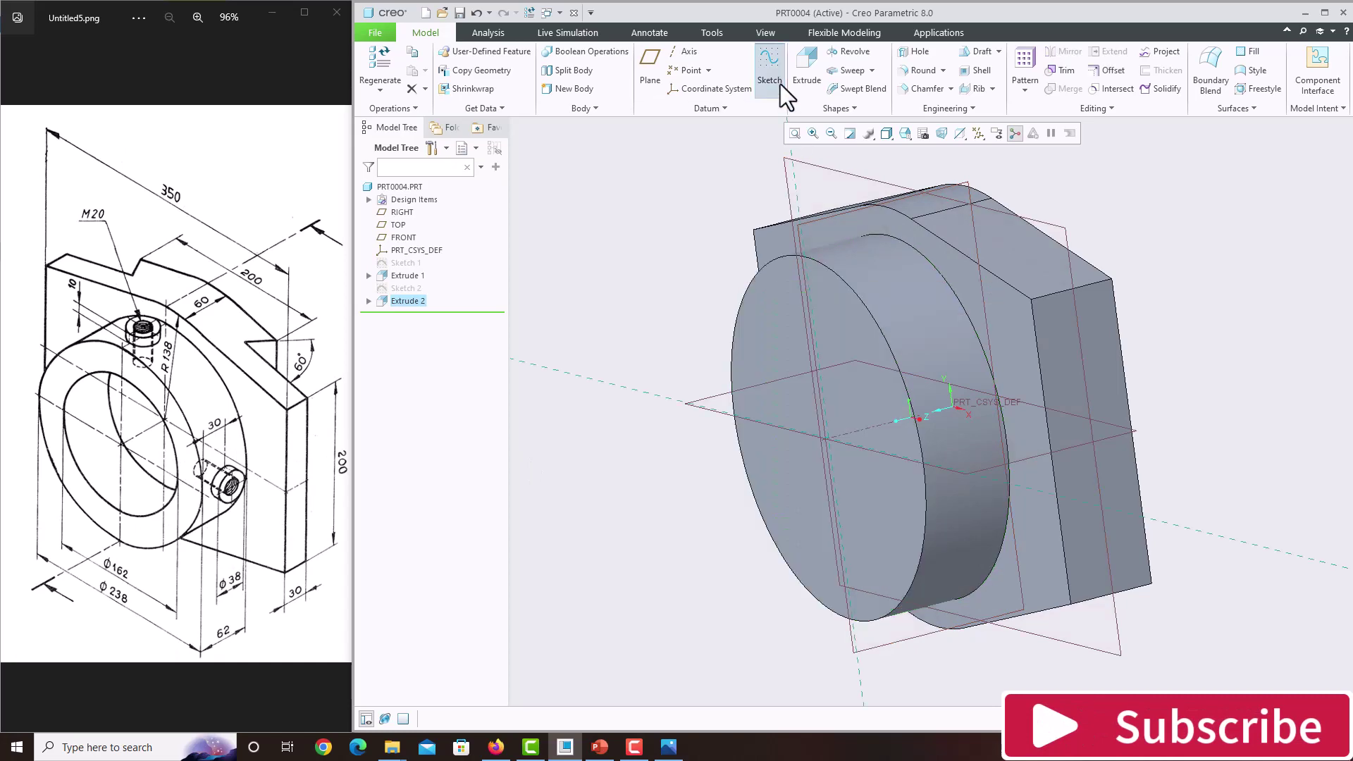
click(960, 133)
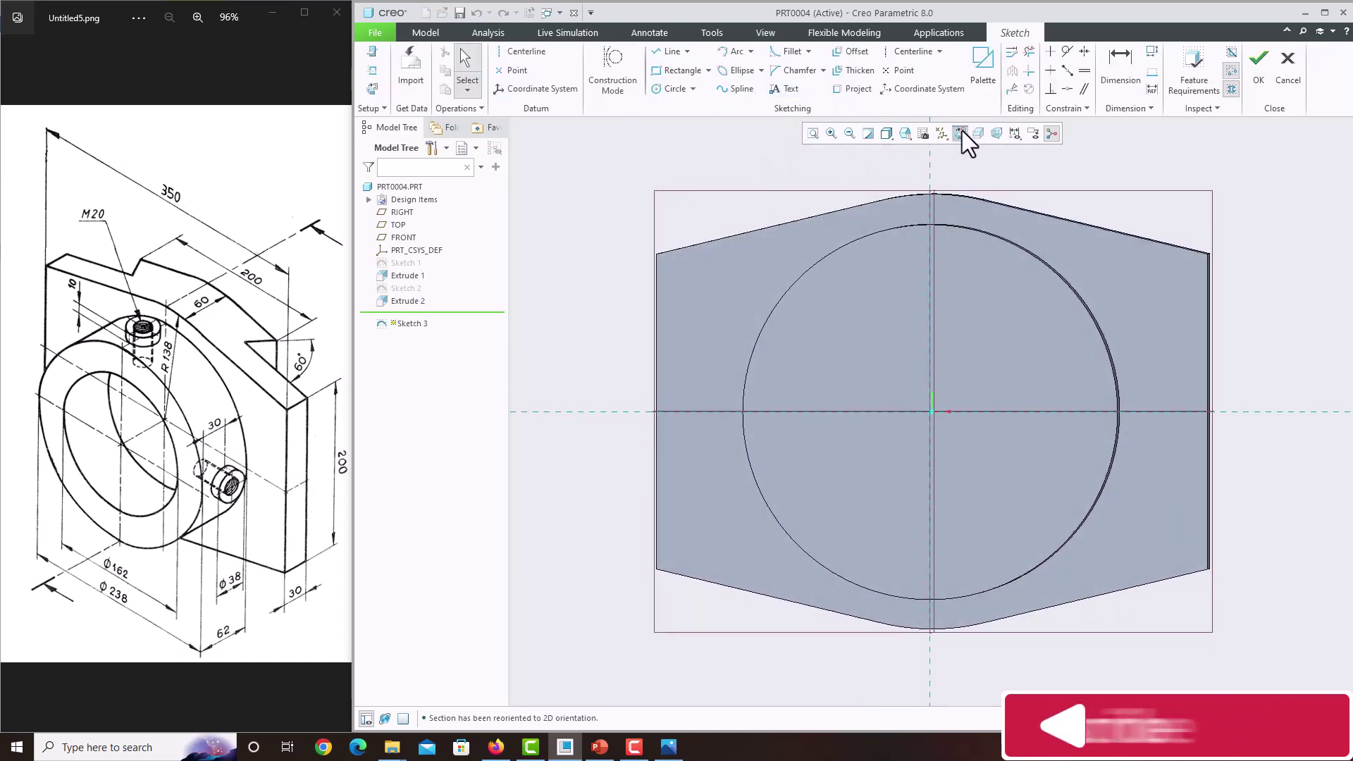
click(675, 88)
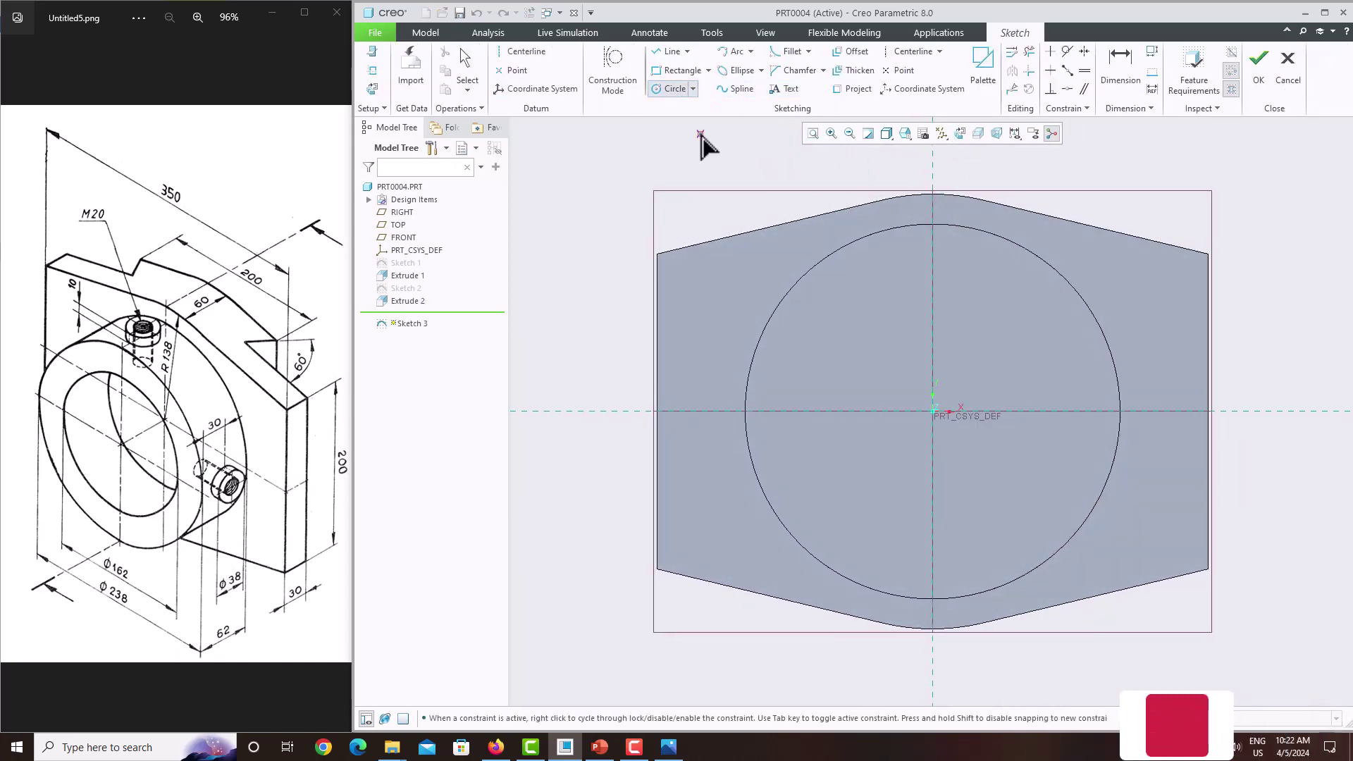
click(932, 411)
click(868, 353)
middle_click(846, 325)
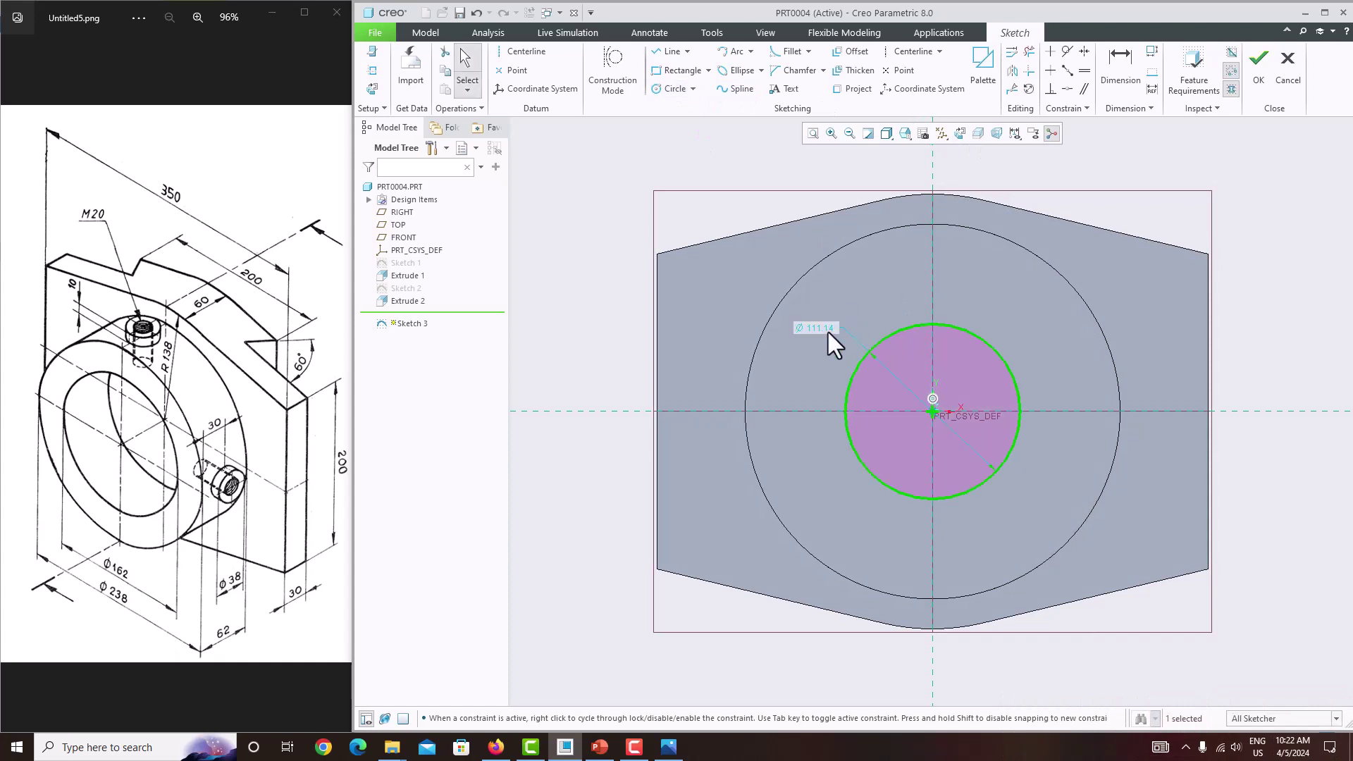
Set the inner circle's diameter to 162 mm and finish the sketch
double_click(822, 328)
text(16)
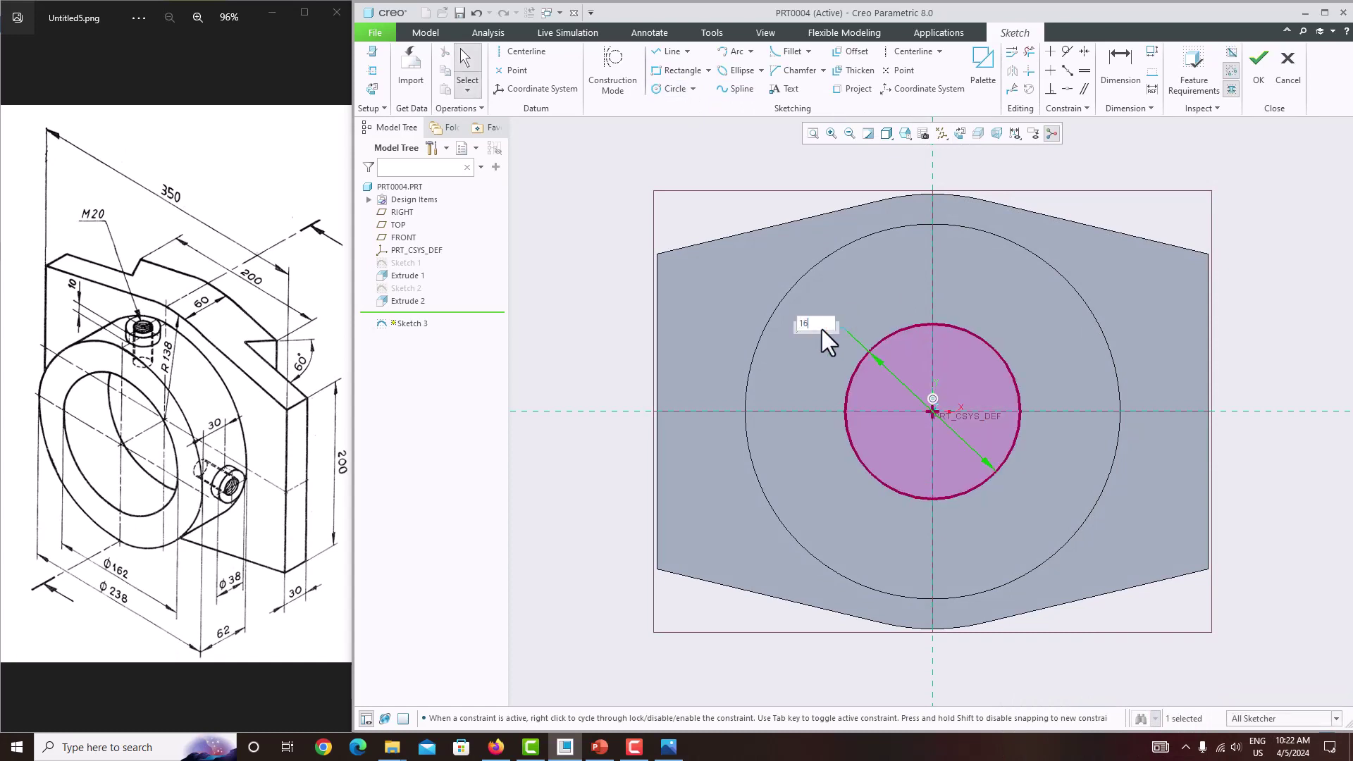
text(2)
key(Return)
click(1249, 82)
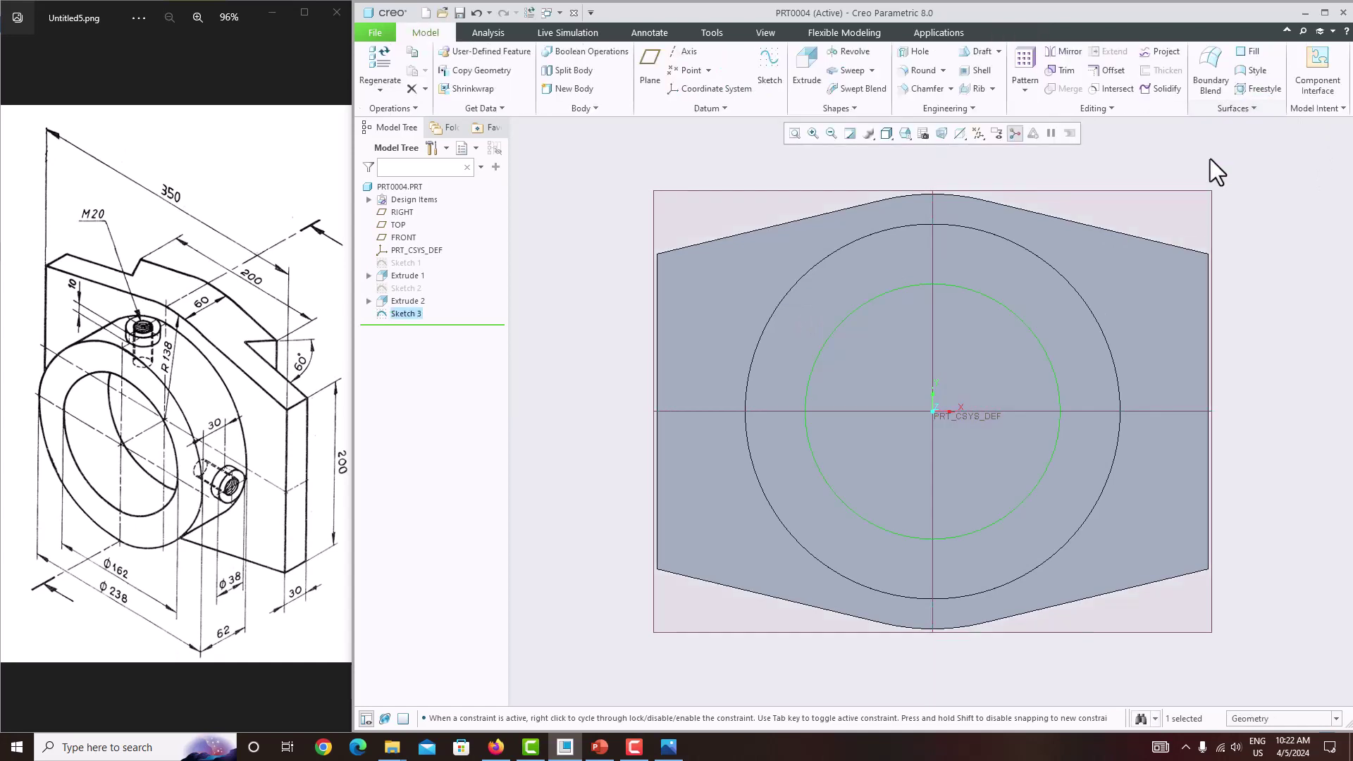
Extrude the 162 mm circle 62 mm into the round boss as a material-removing cut
click(814, 90)
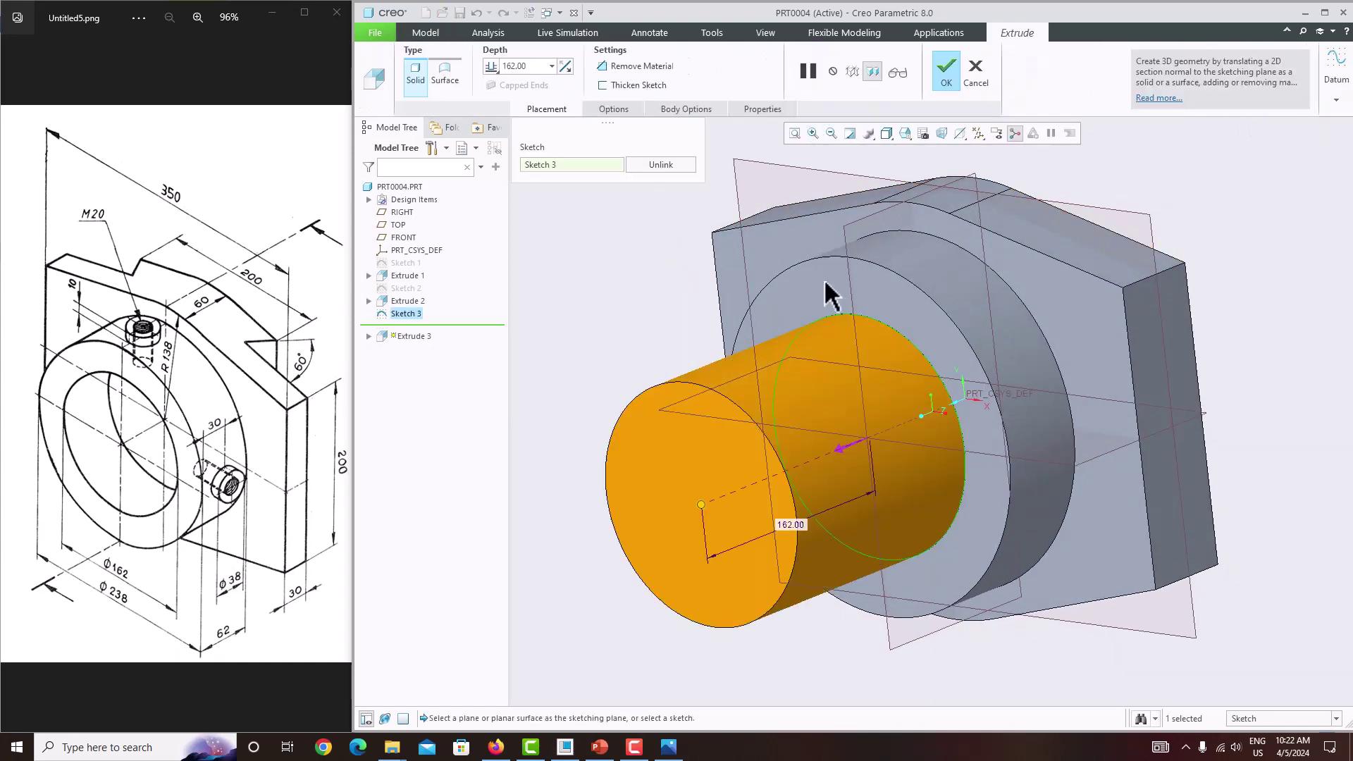
click(840, 451)
click(533, 65)
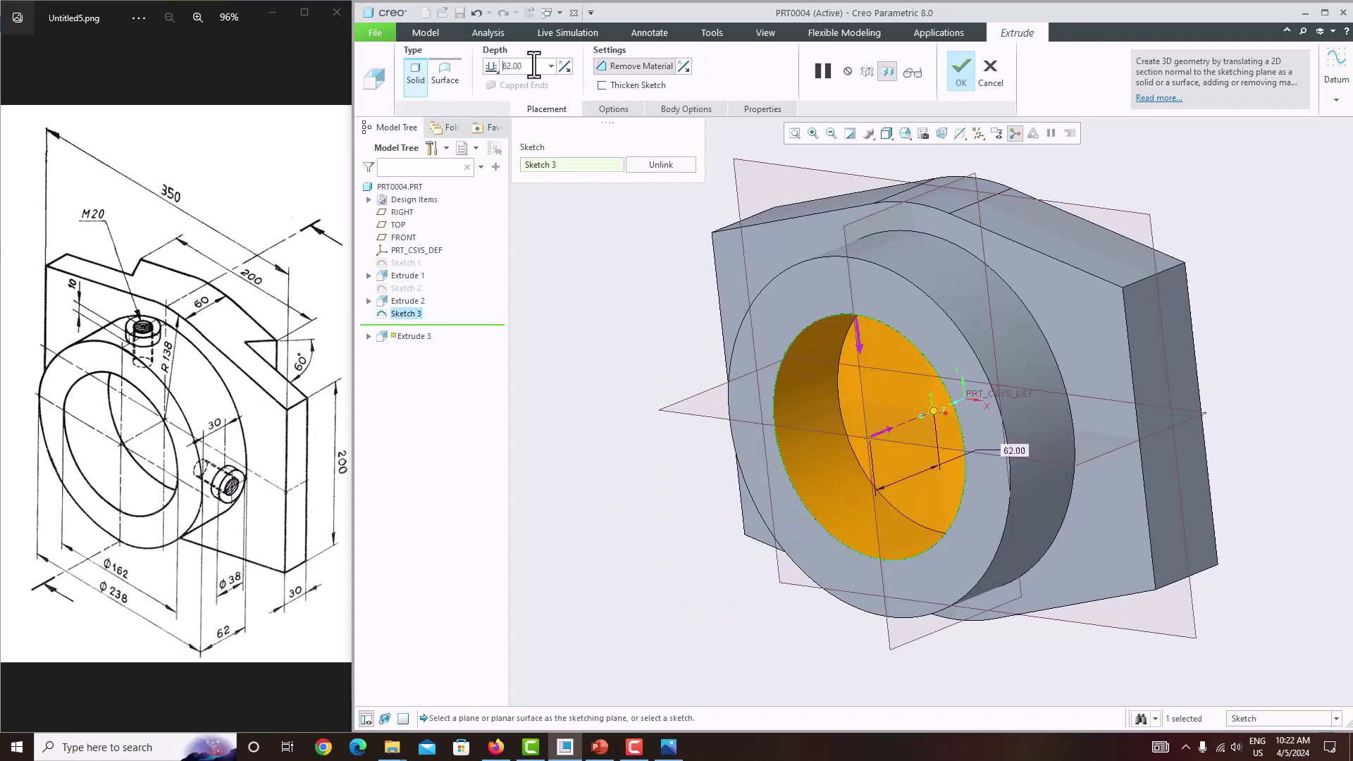
click(961, 68)
Start a sketch on the TOP datum plane and view it square on
mouse_move(667, 247)
middle_down()
mouse_move(780, 314)
mouse_move(701, 335)
mouse_move(729, 337)
middle_up()
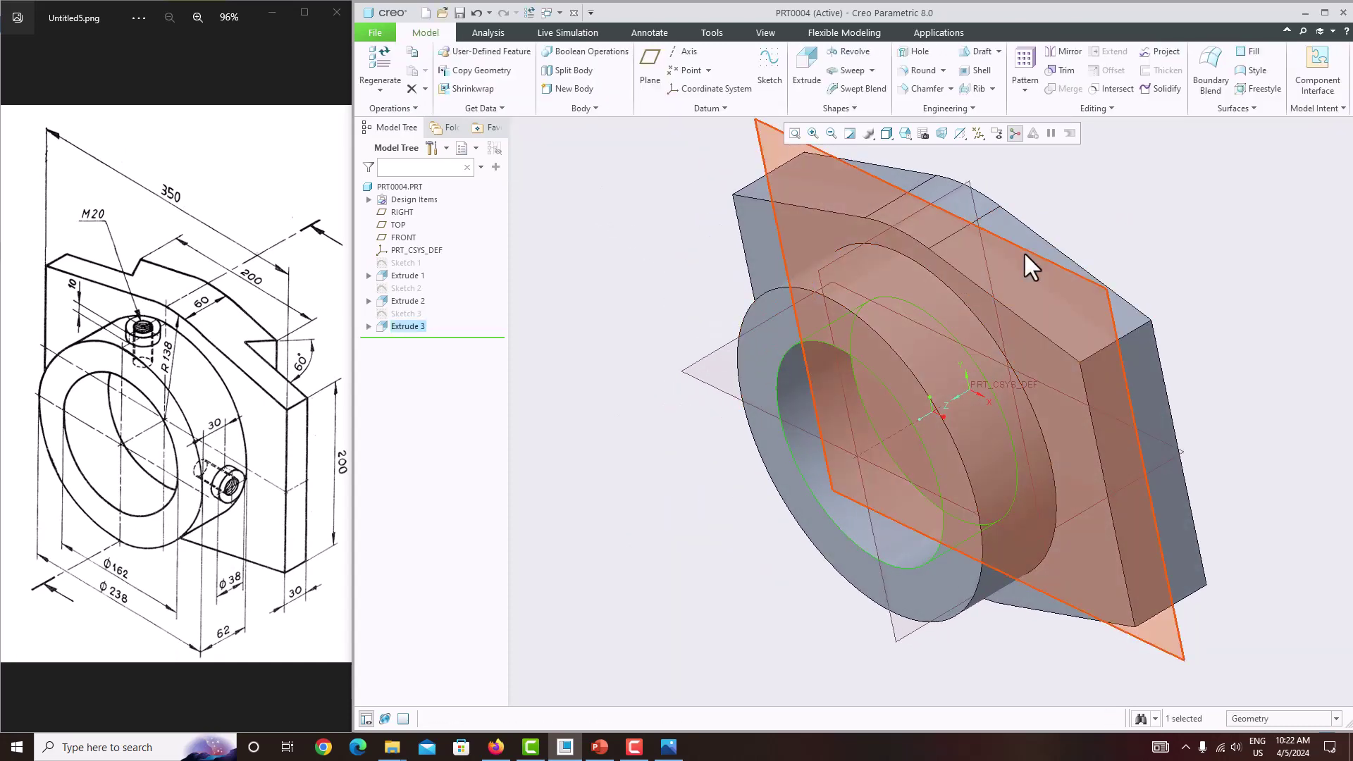
mouse_move(1016, 219)
middle_down()
mouse_move(1006, 303)
mouse_move(960, 314)
middle_up()
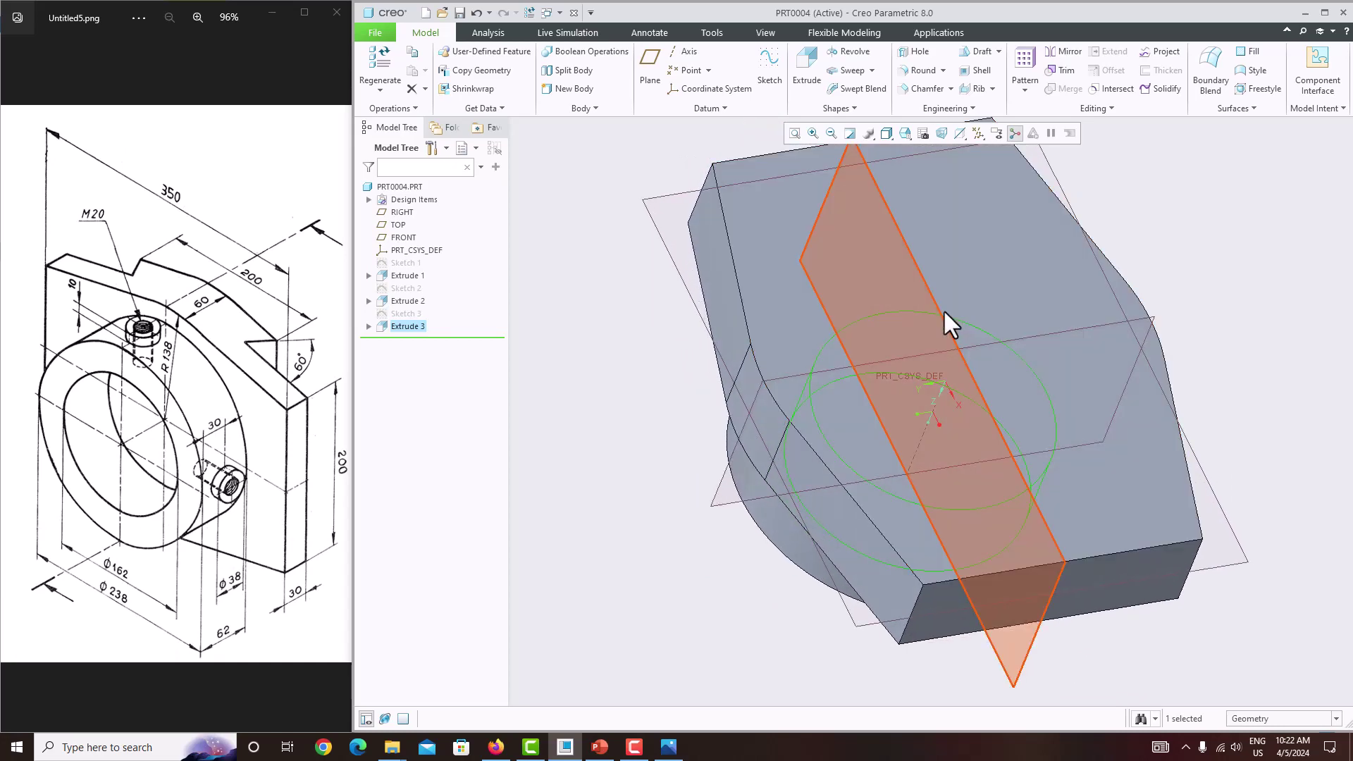
click(927, 305)
click(770, 72)
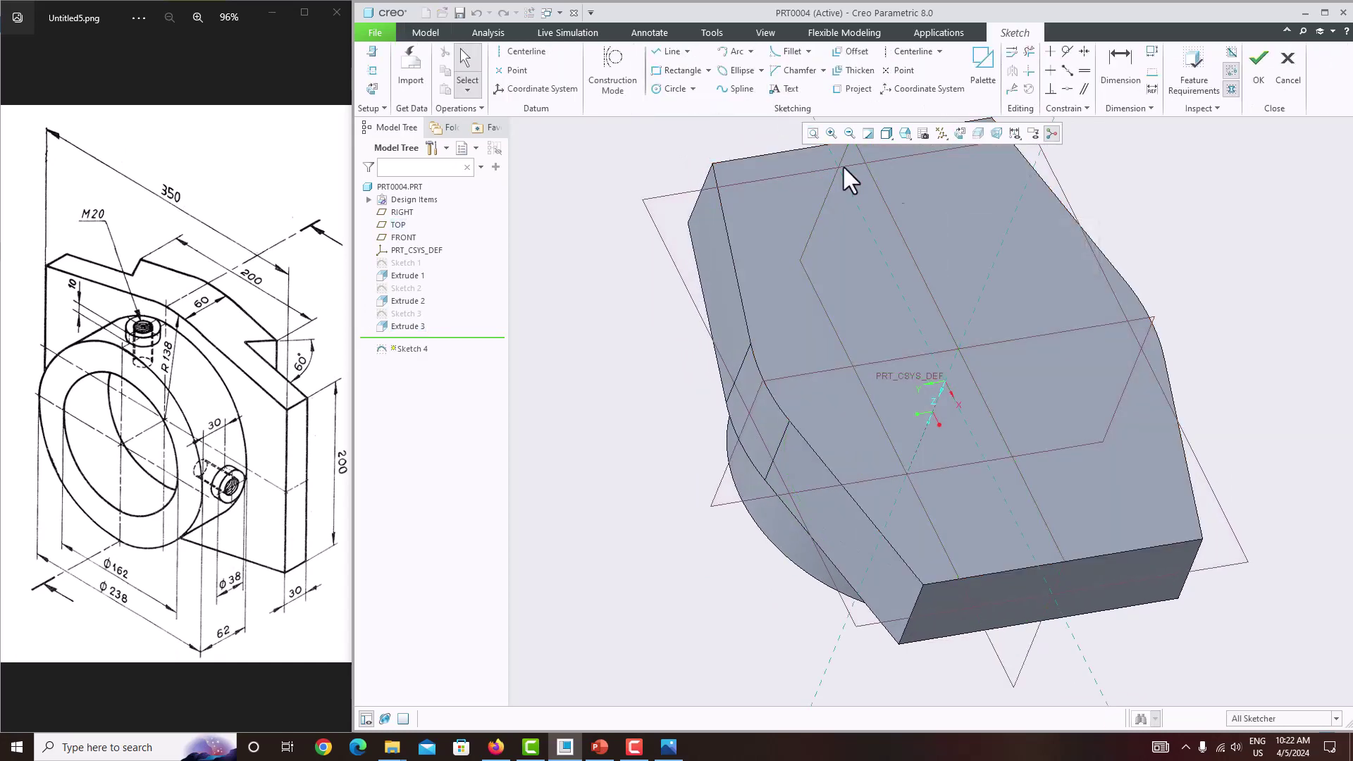
click(960, 135)
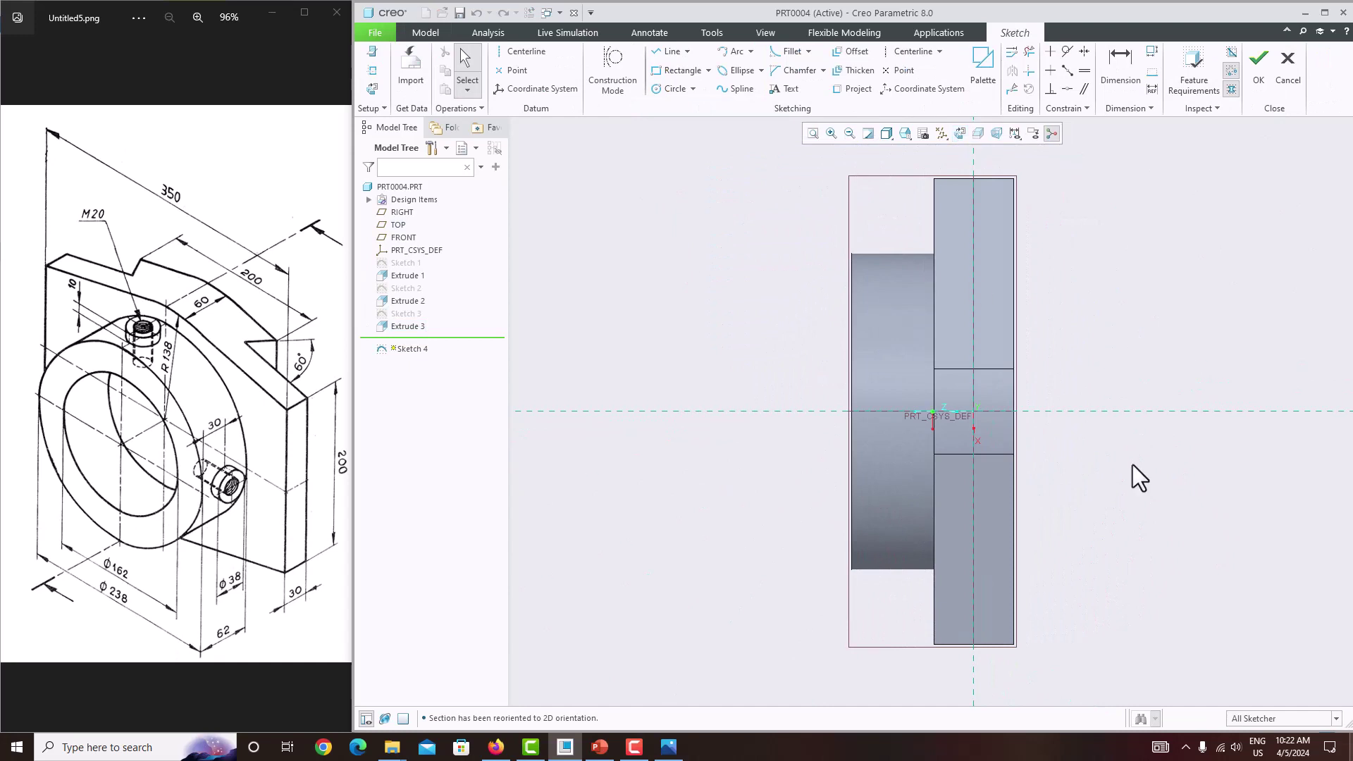
Reorient the sketch so that its RIGHT datum plane reference faces right
click(372, 51)
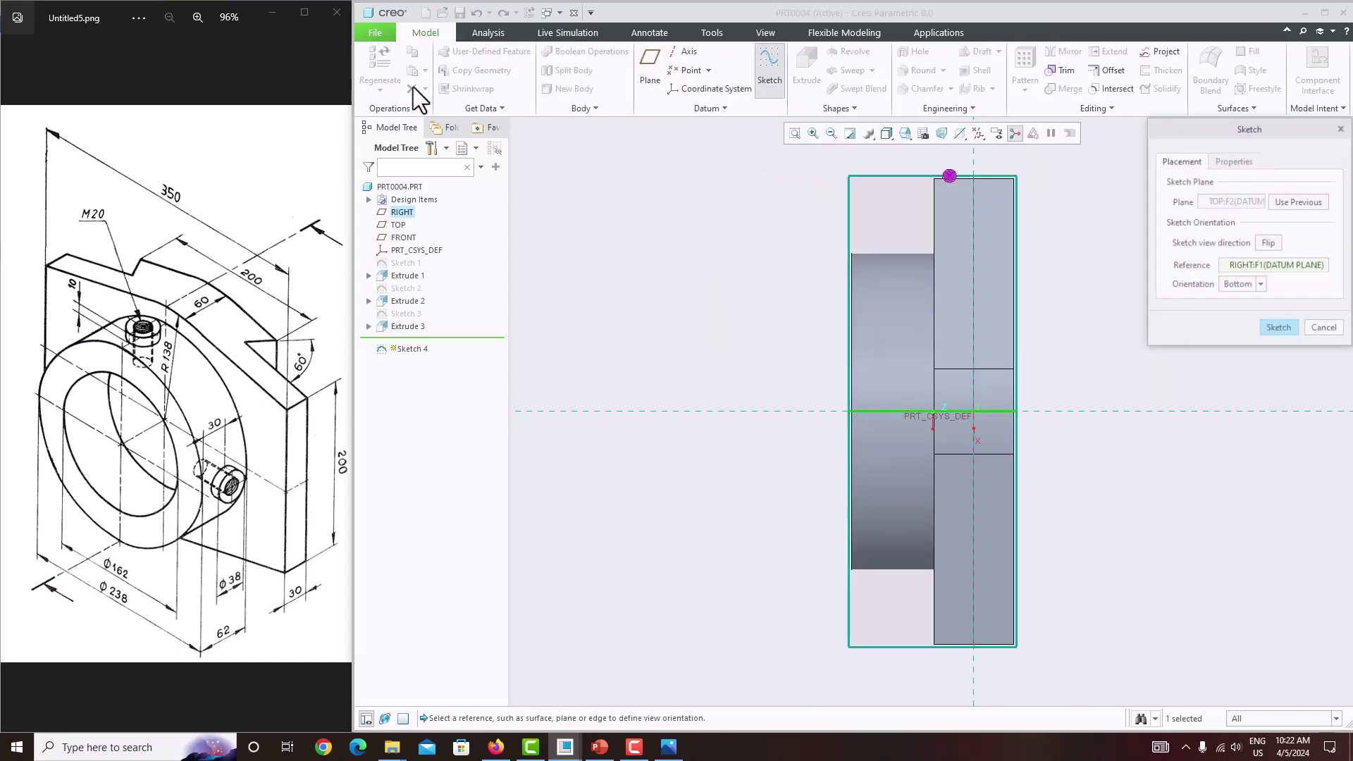
click(1247, 285)
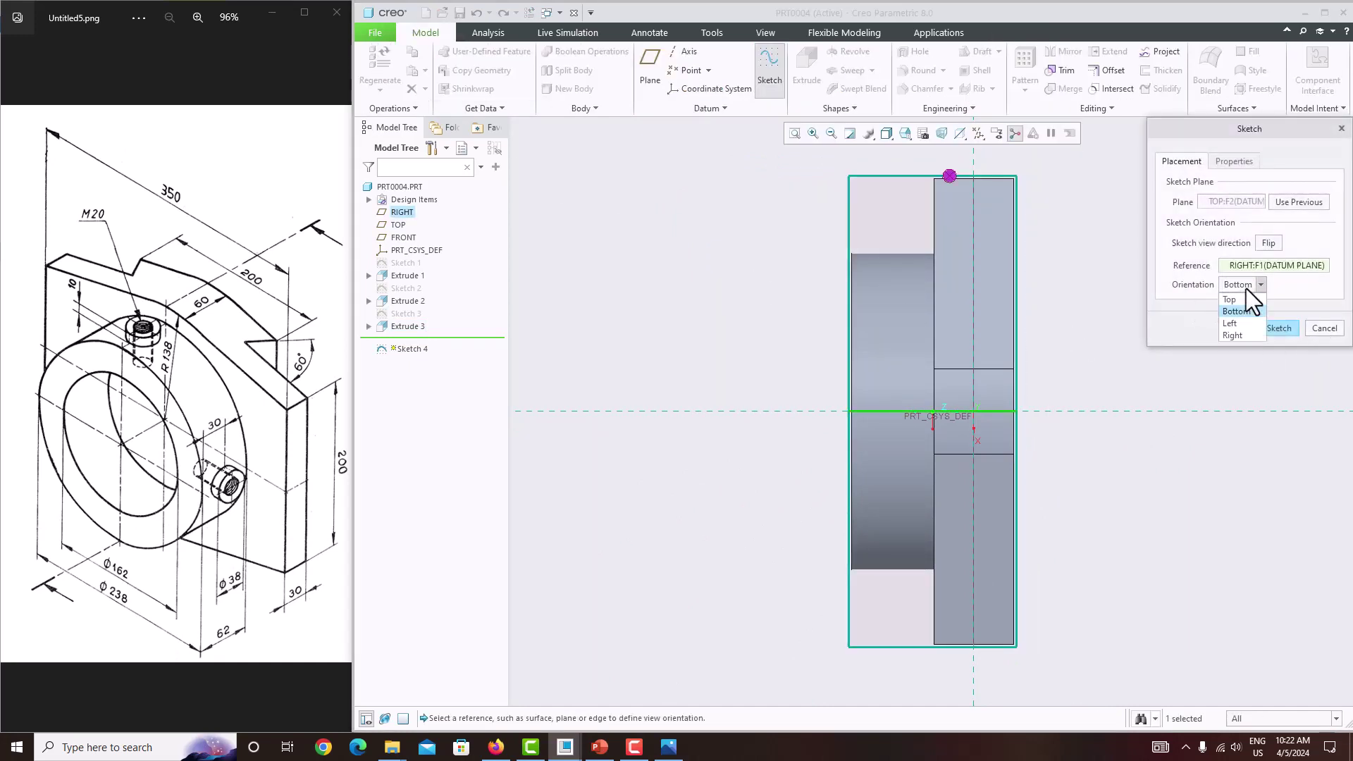
click(1246, 321)
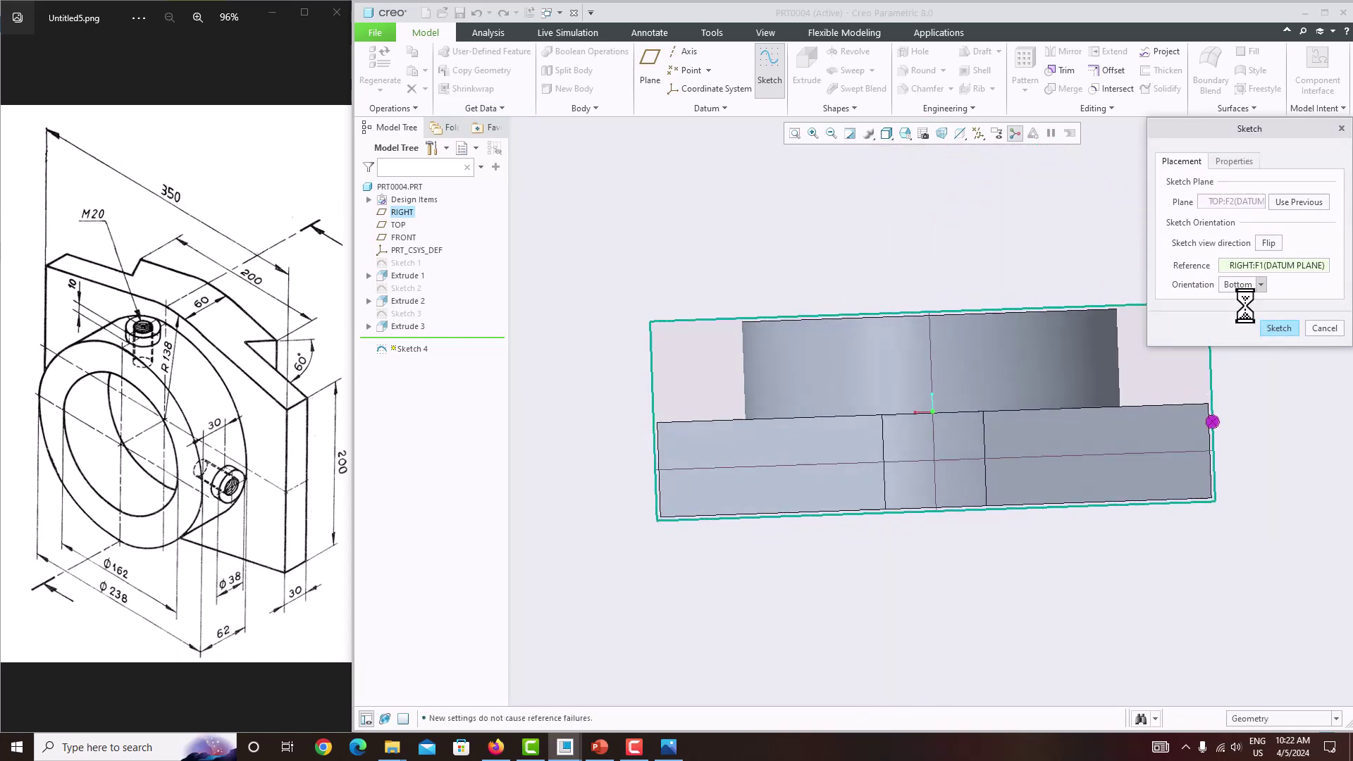
click(1243, 287)
click(1242, 334)
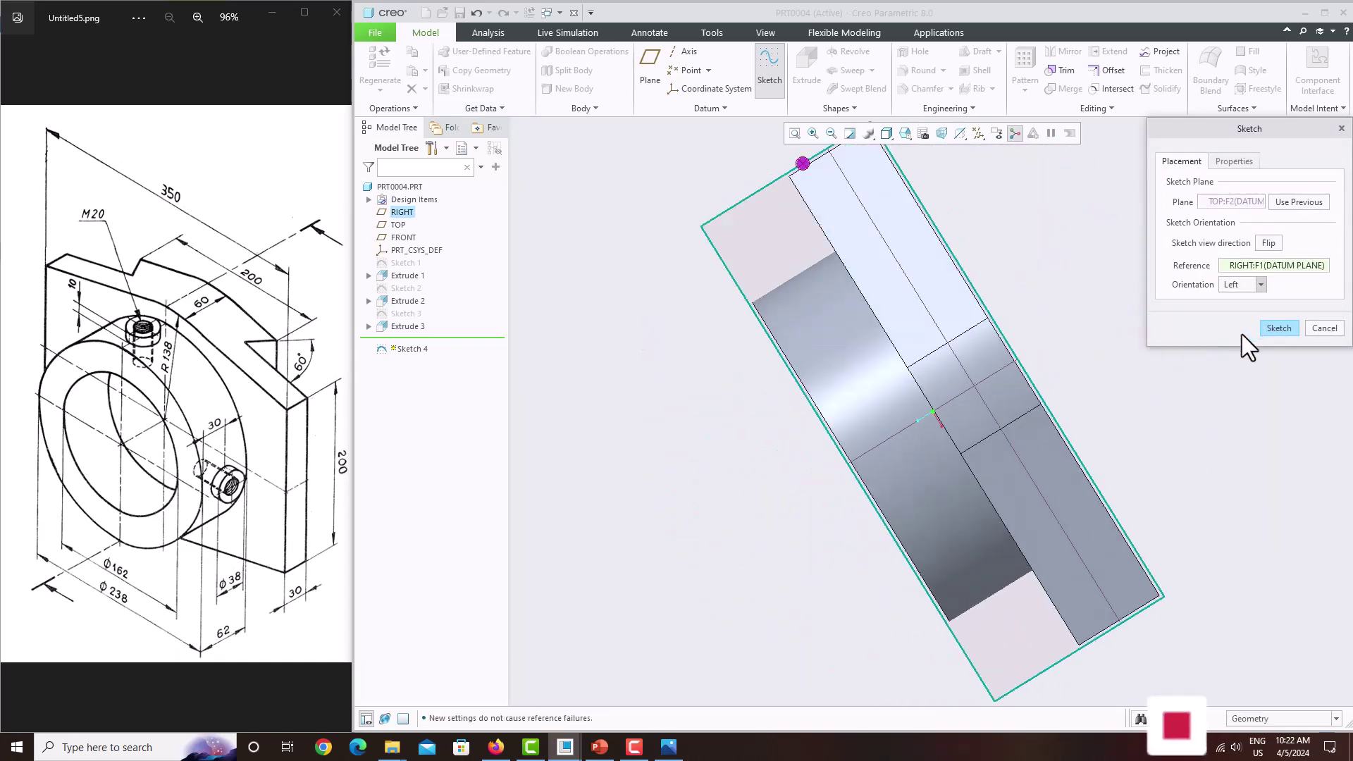
click(1277, 328)
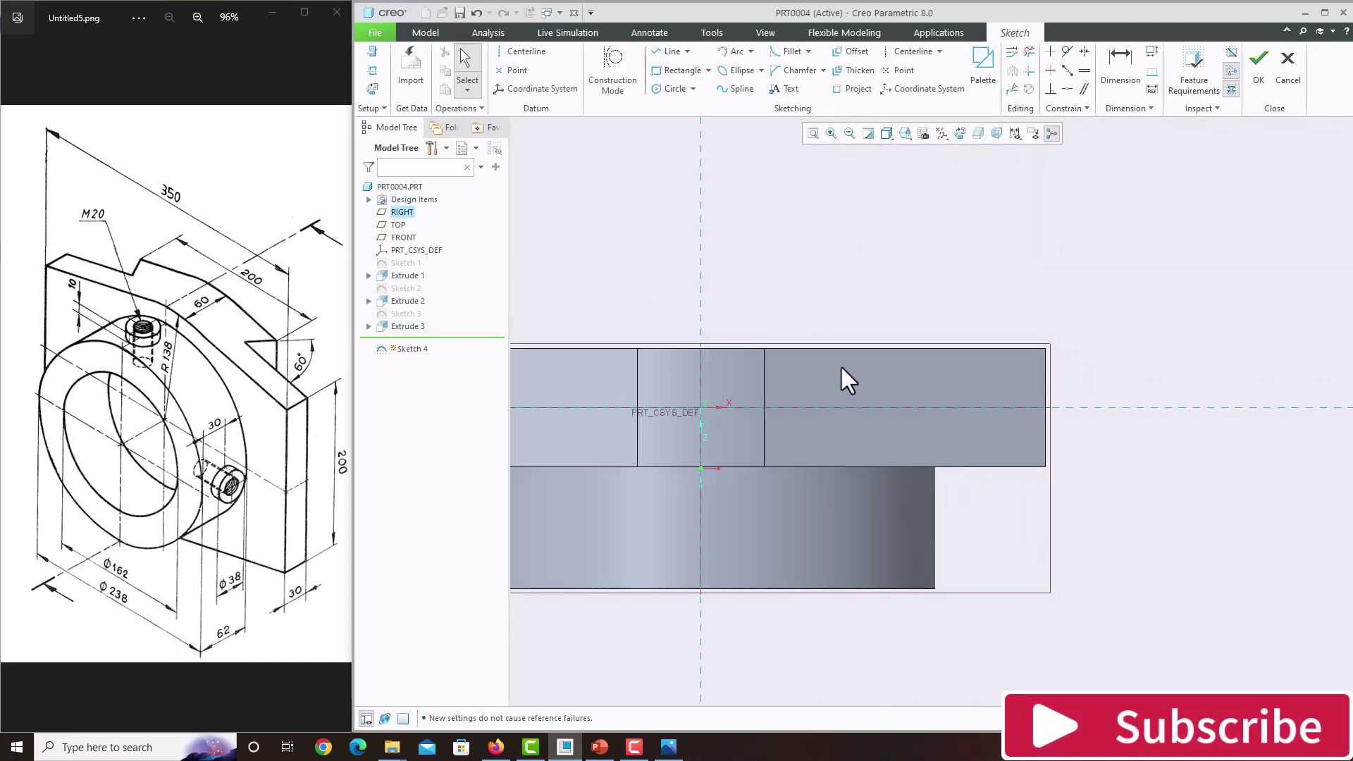
Sketch a closed trapezoid at the plate's right rear corner, about 90 mm long at mid-thickness and 60 mm long on the rear edge
click(660, 49)
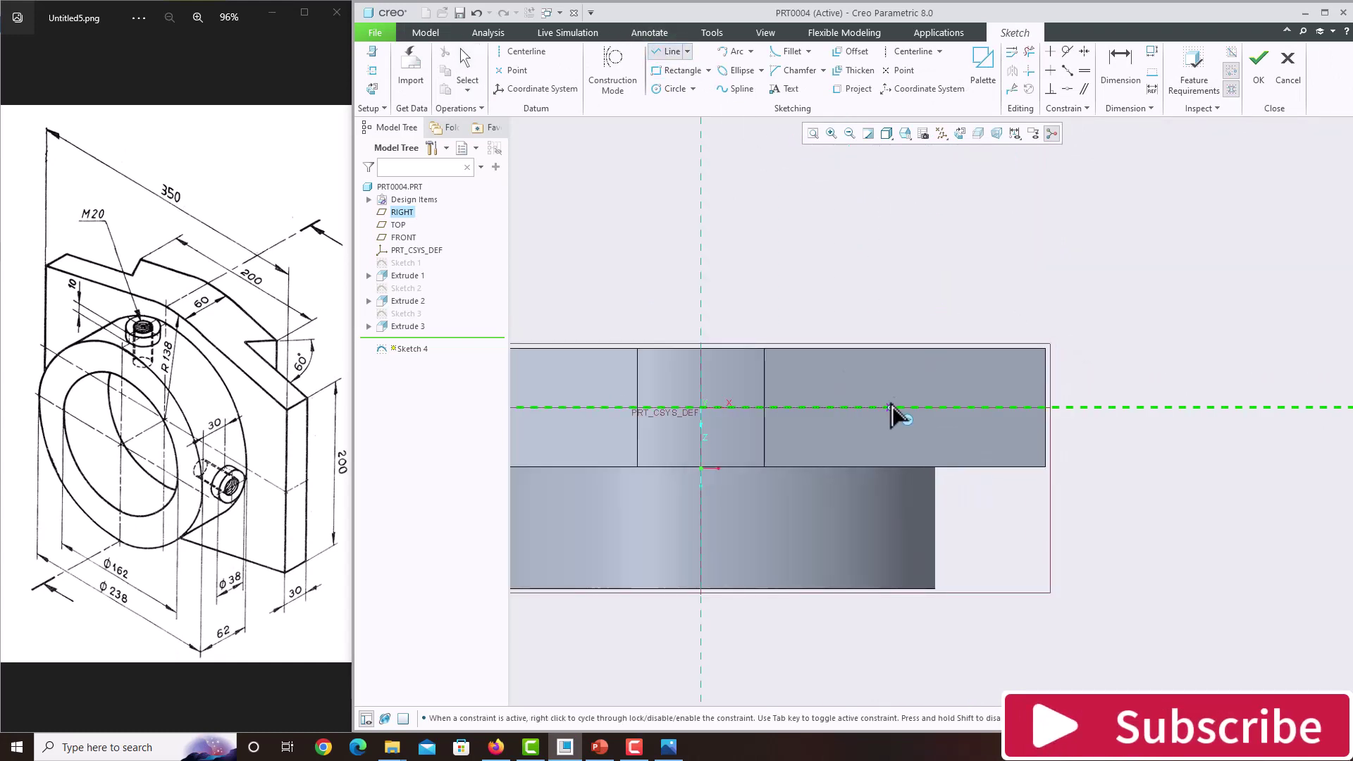
click(868, 407)
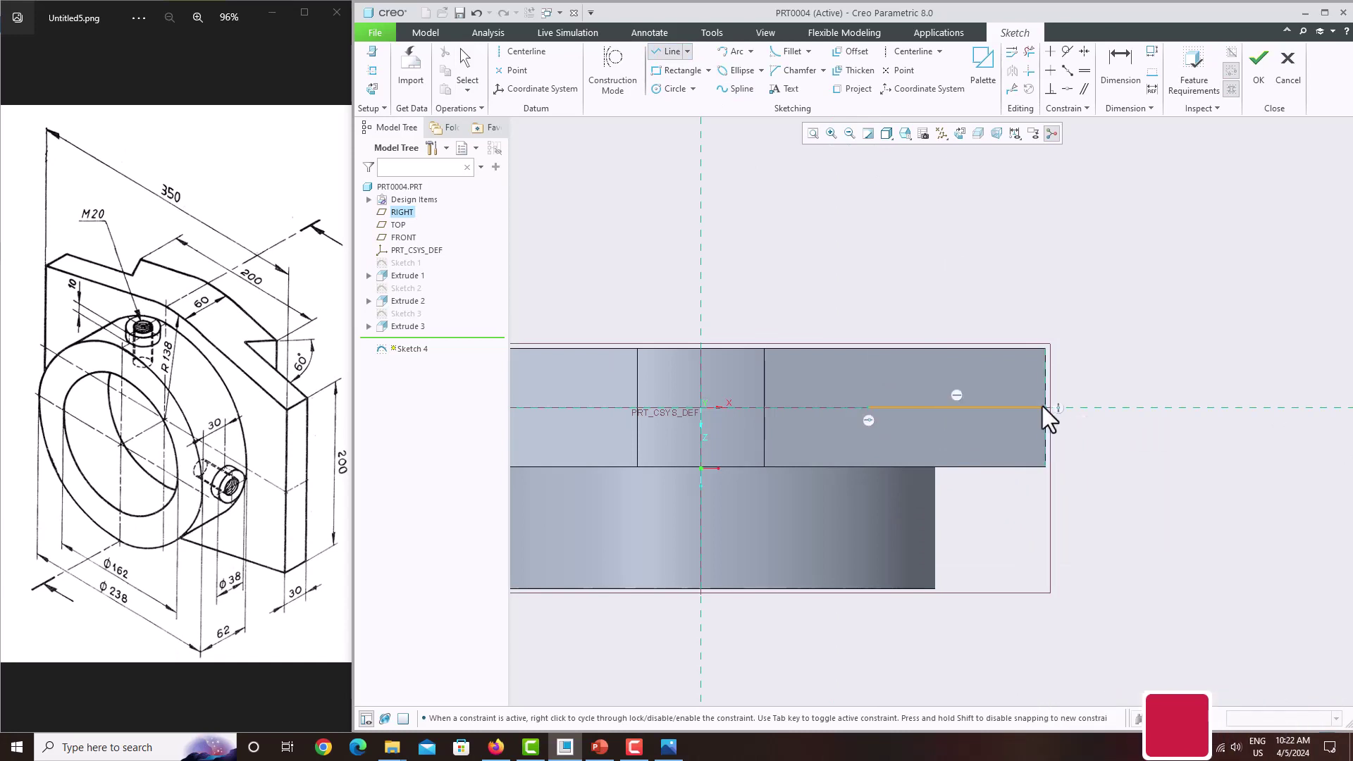
click(1045, 407)
click(1046, 348)
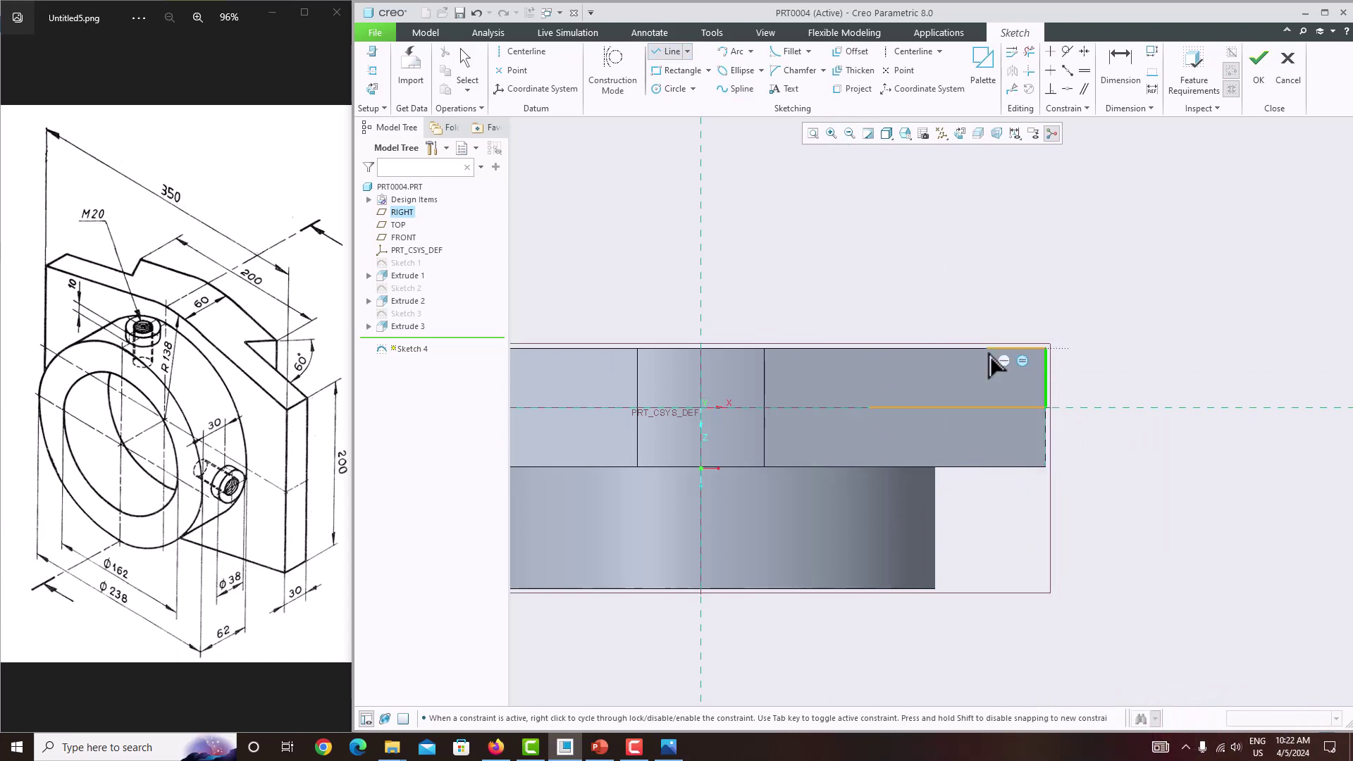
click(928, 350)
click(870, 407)
middle_click(843, 377)
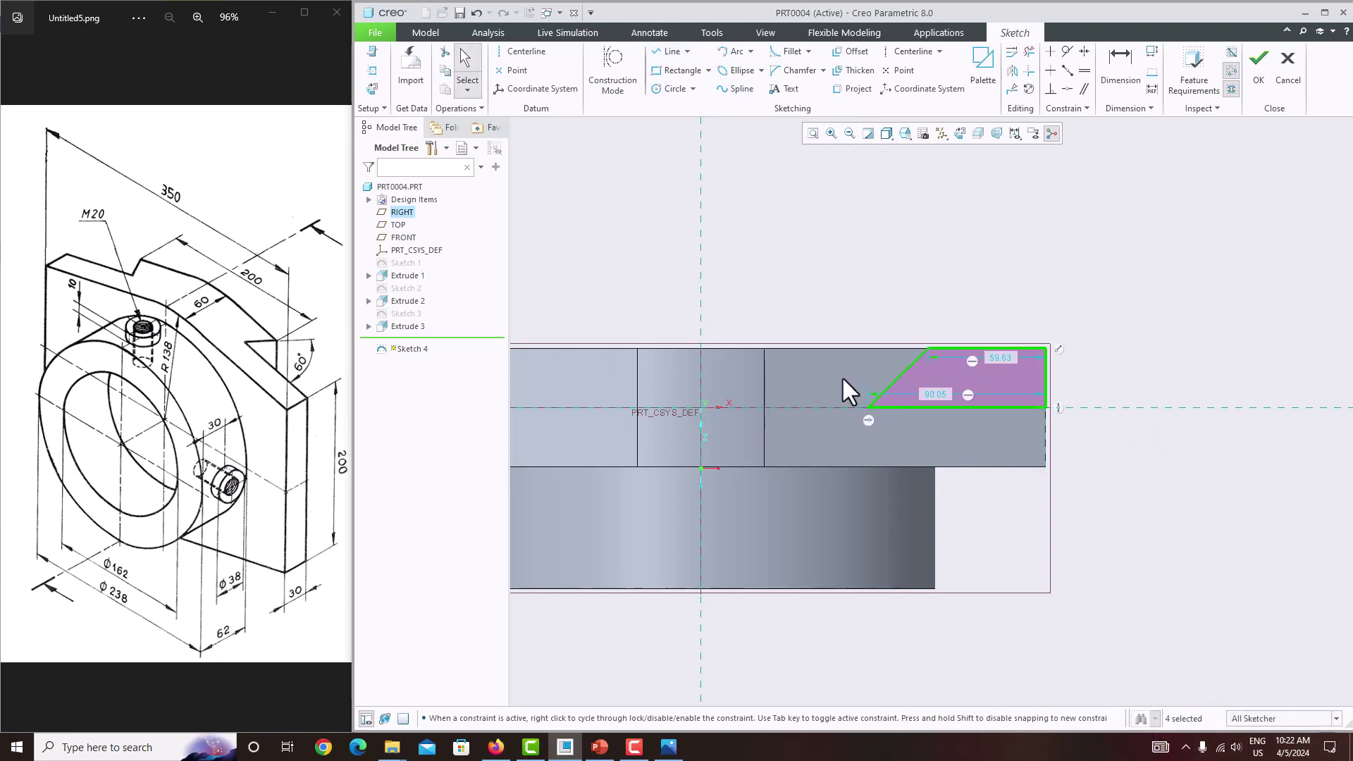
Dimension the trapezoid's upper slanted corner 100 mm from the vertical centre reference
scroll(887, 357, up, 3)
scroll(924, 382, down, 5)
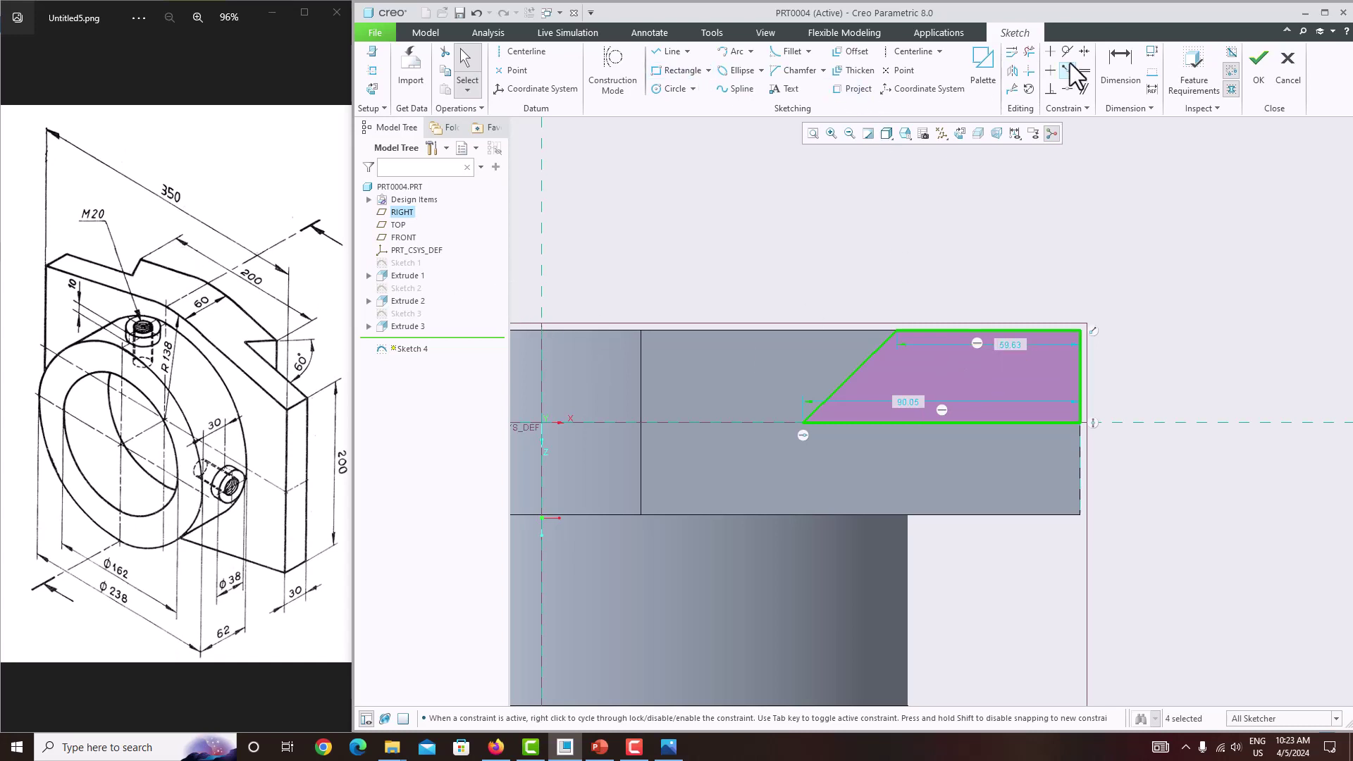
click(1120, 62)
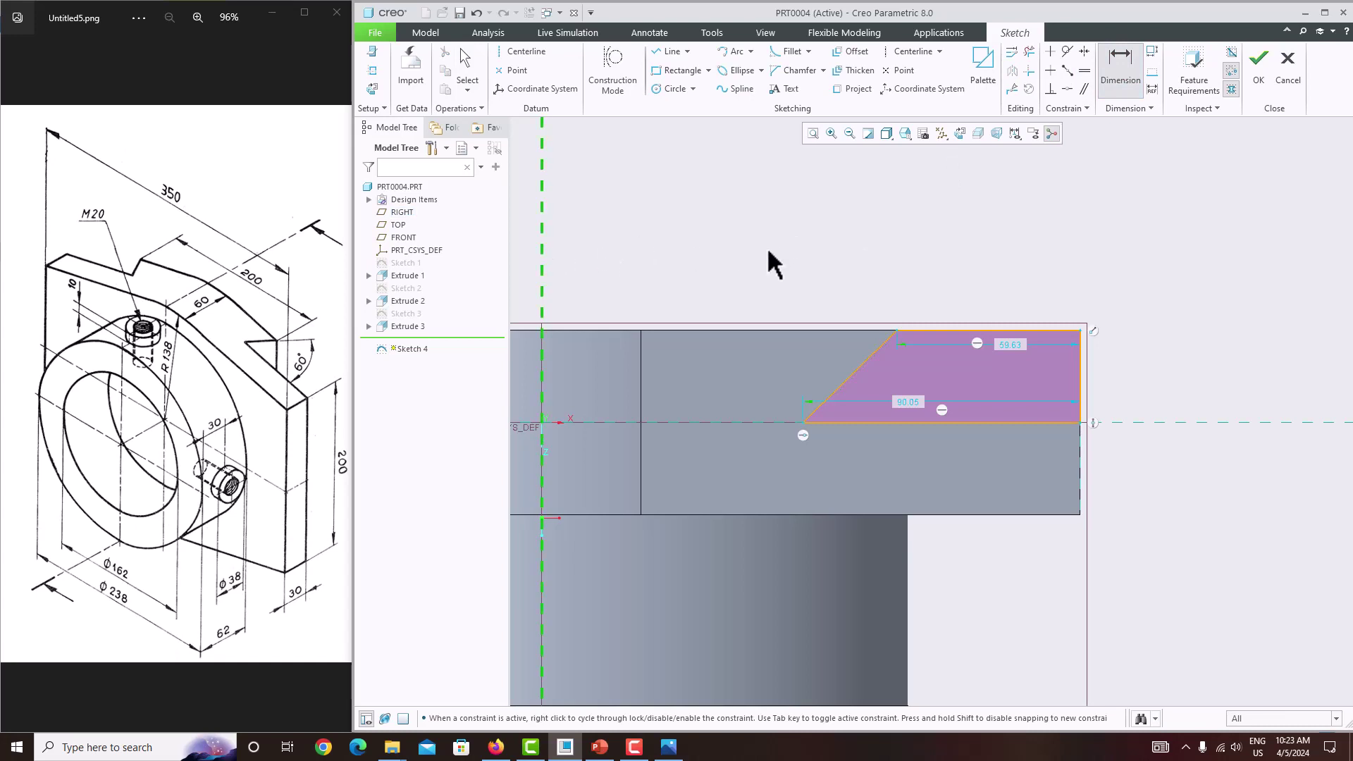
click(898, 326)
middle_click(823, 270)
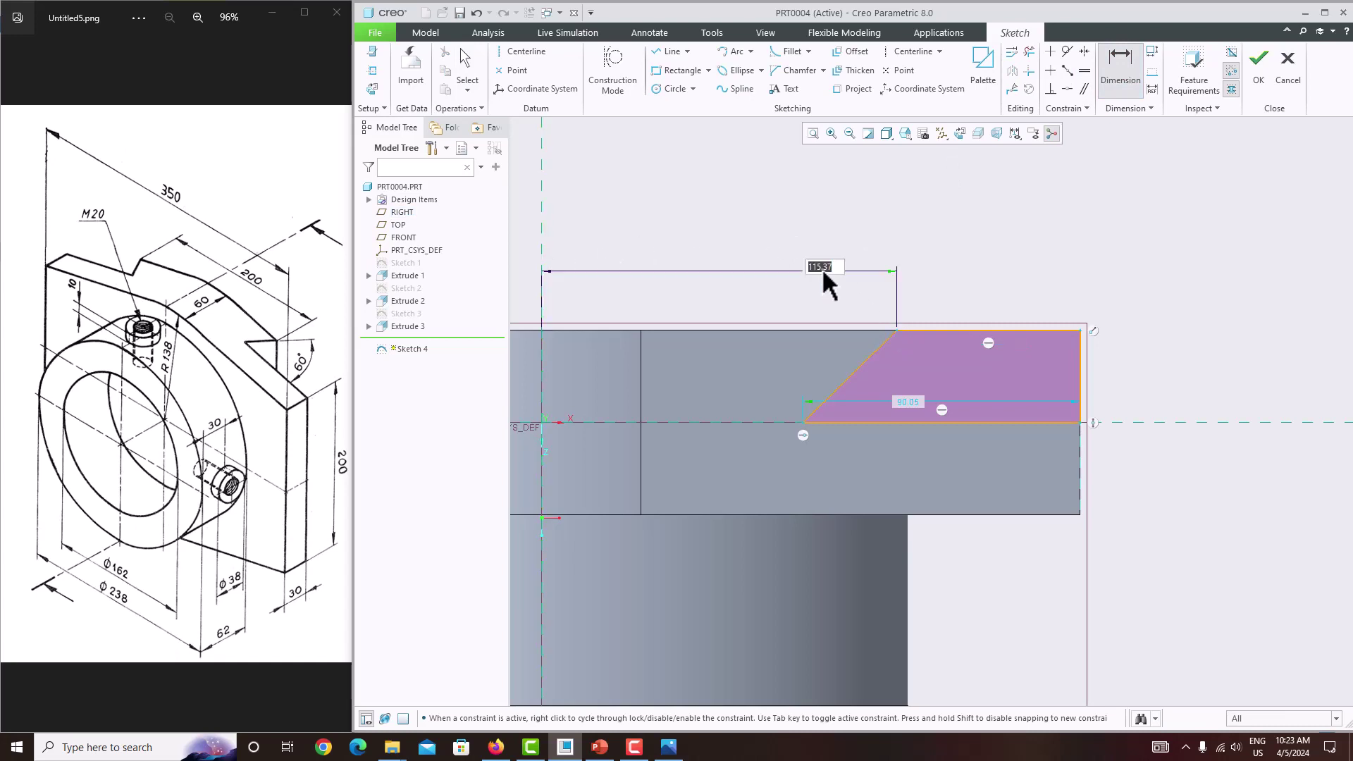
key(Return)
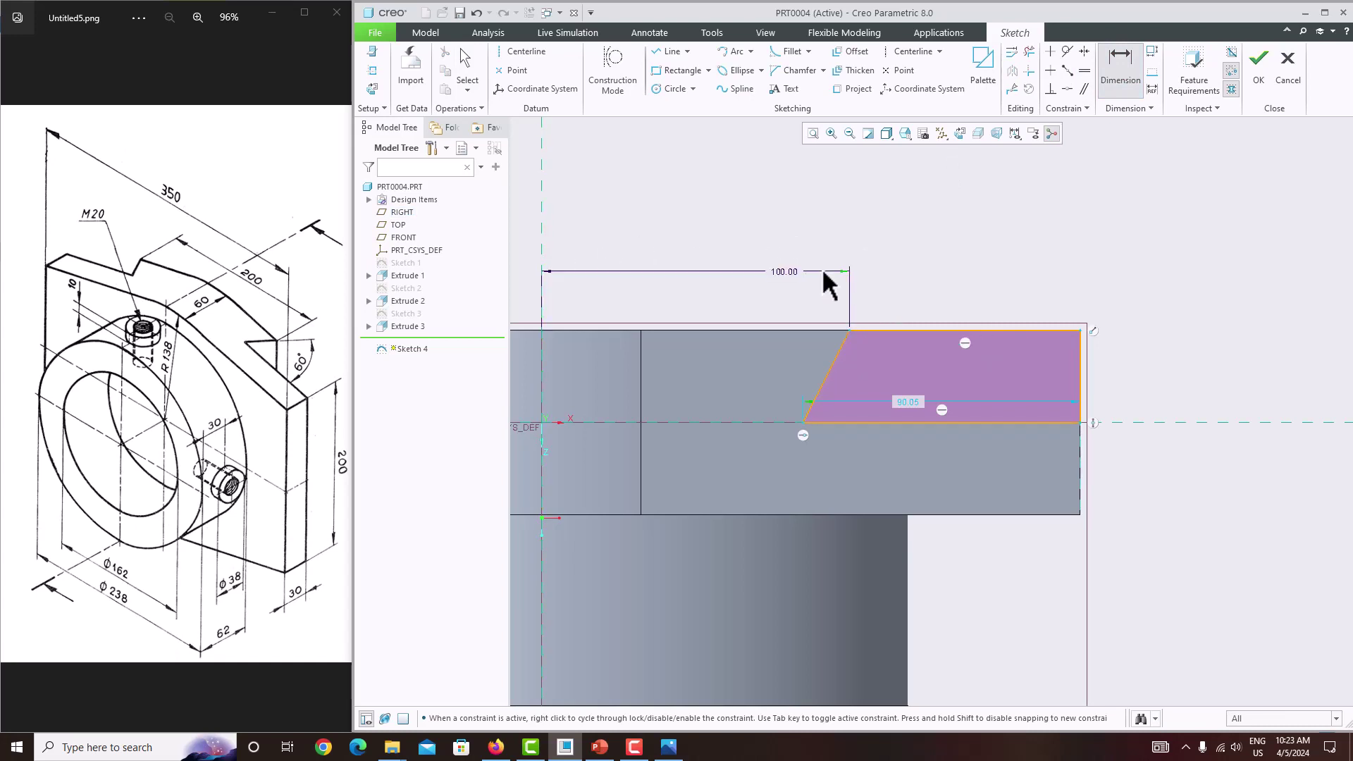
Set the angle between the slanted line and the trapezoid's base to 60 degrees and finish the sketch
click(827, 386)
click(856, 422)
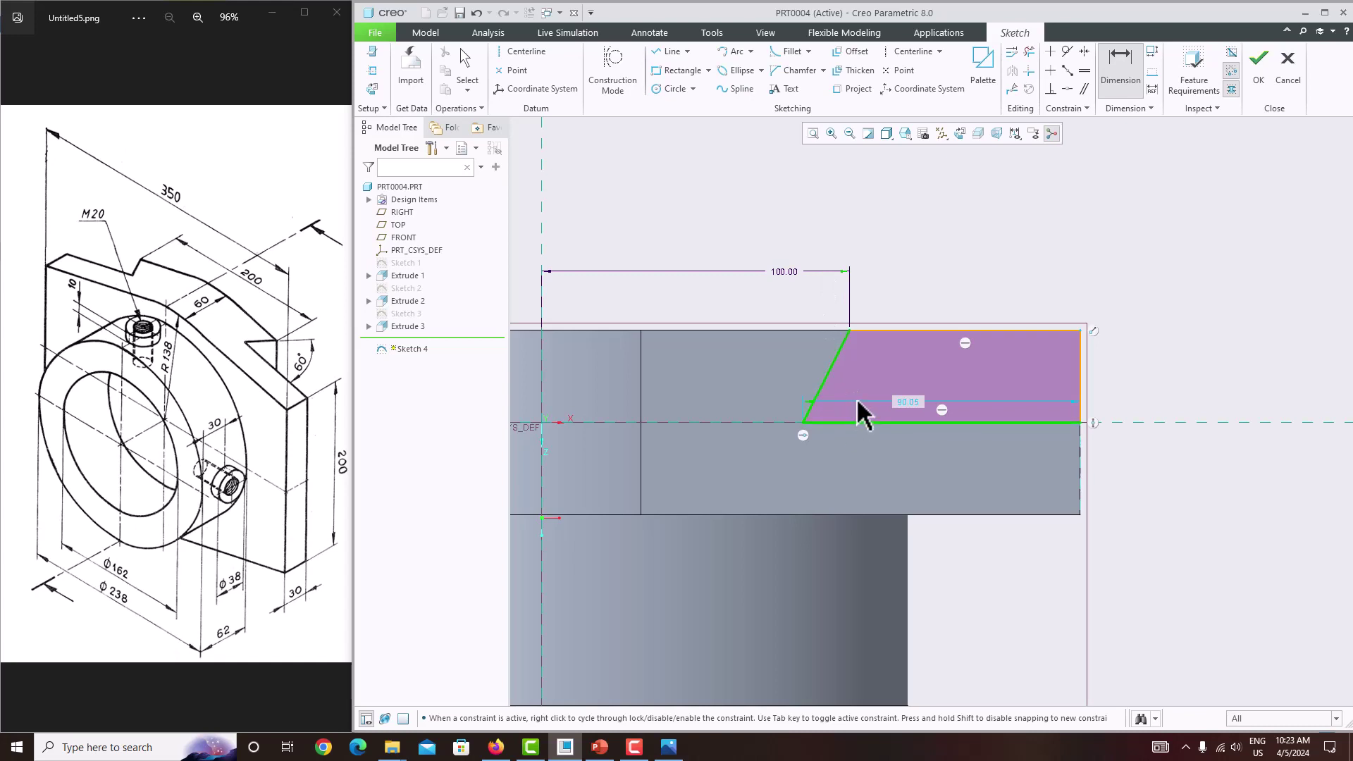
middle_click(856, 398)
text(60)
key(Return)
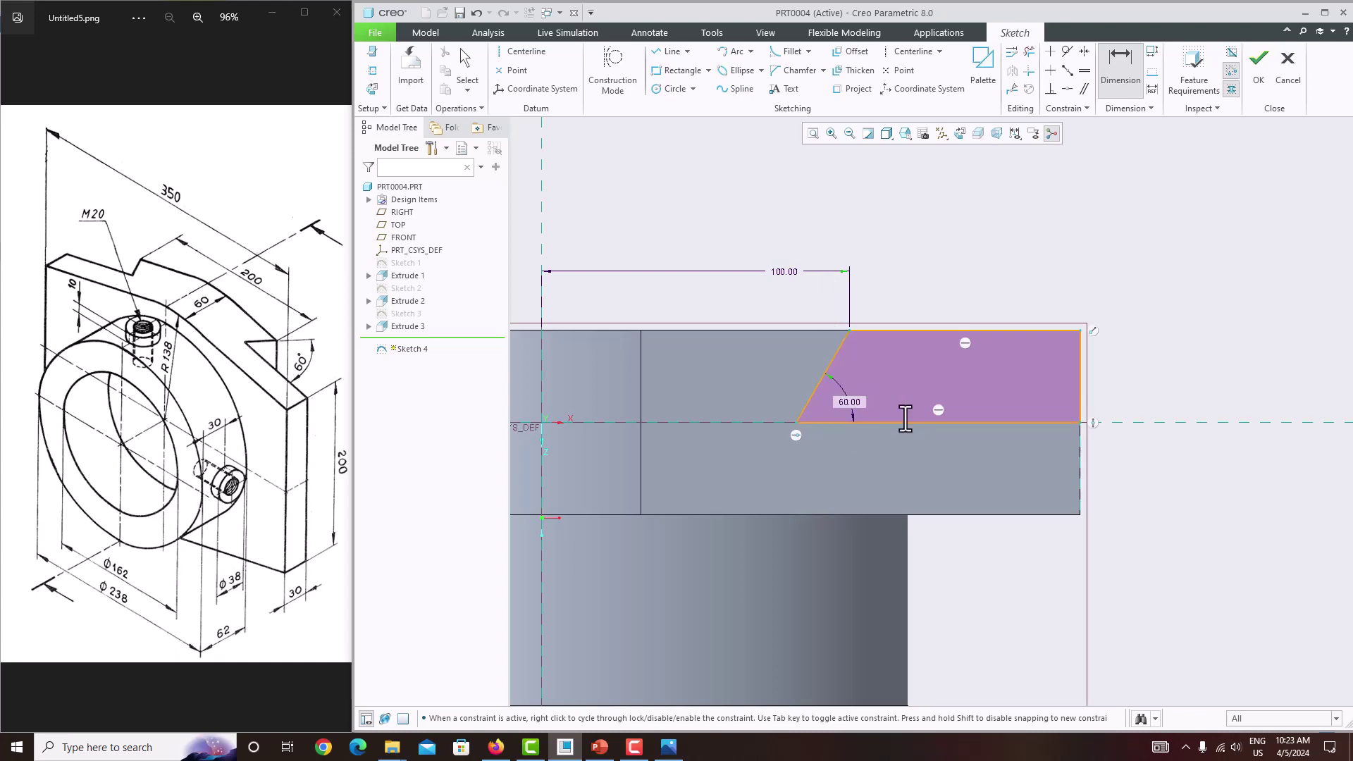
scroll(986, 254, down, 3)
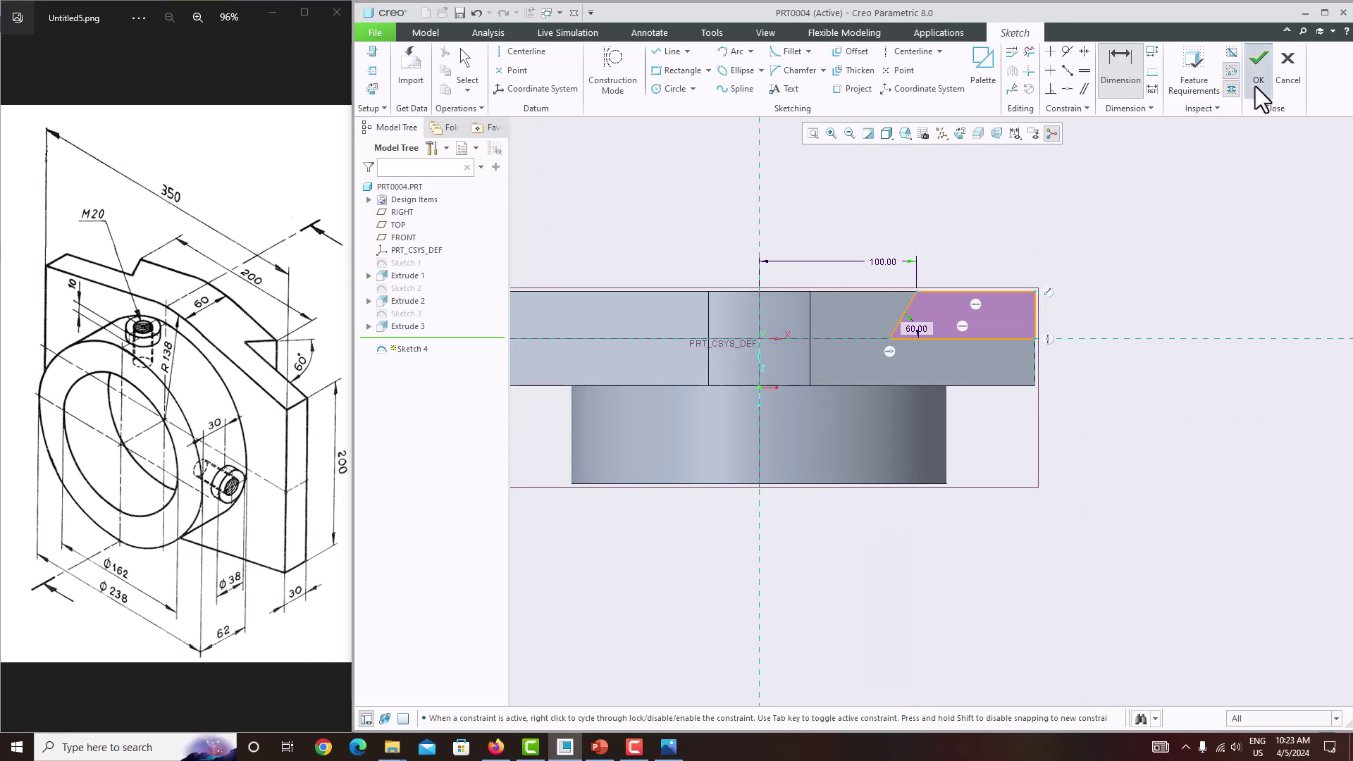
click(1255, 86)
Extrude the trapezoid as a material-removing cut with both side depths set to To Next
click(794, 78)
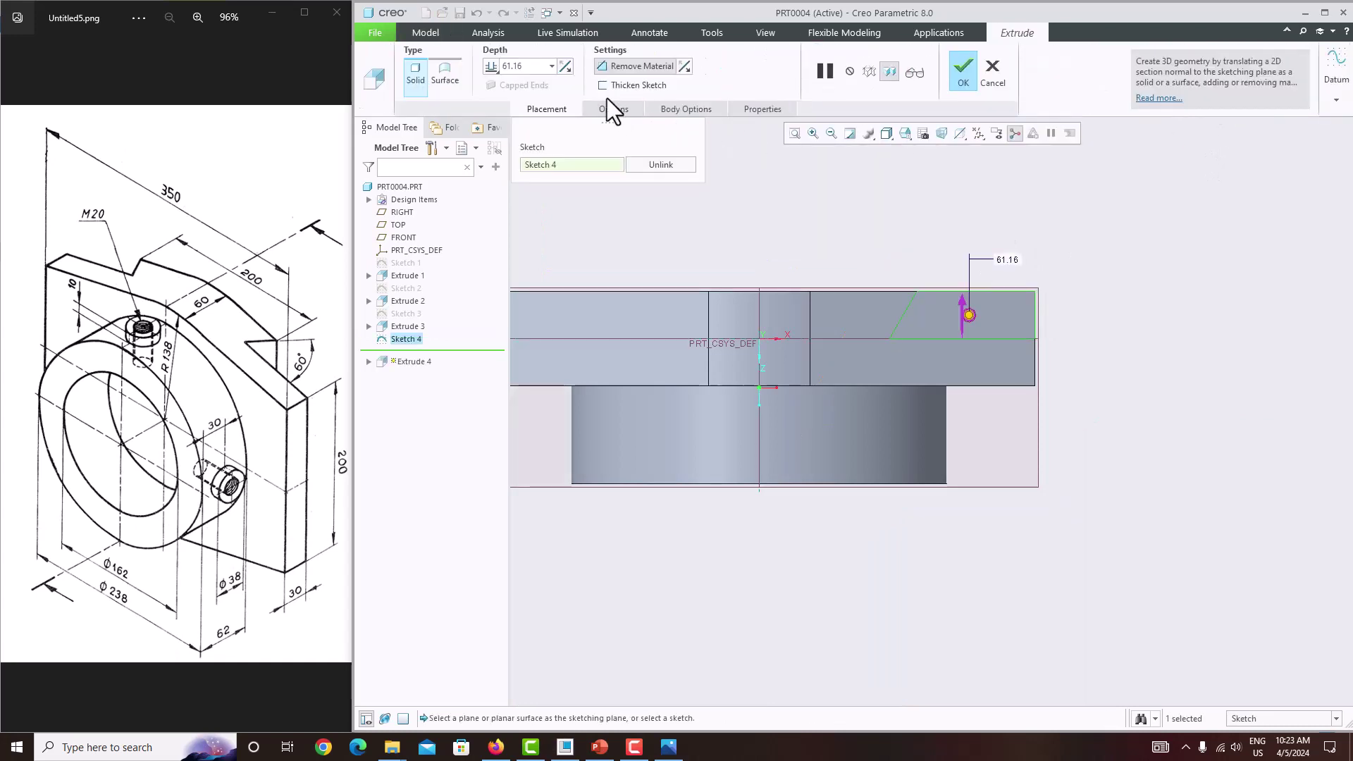
click(612, 72)
click(609, 107)
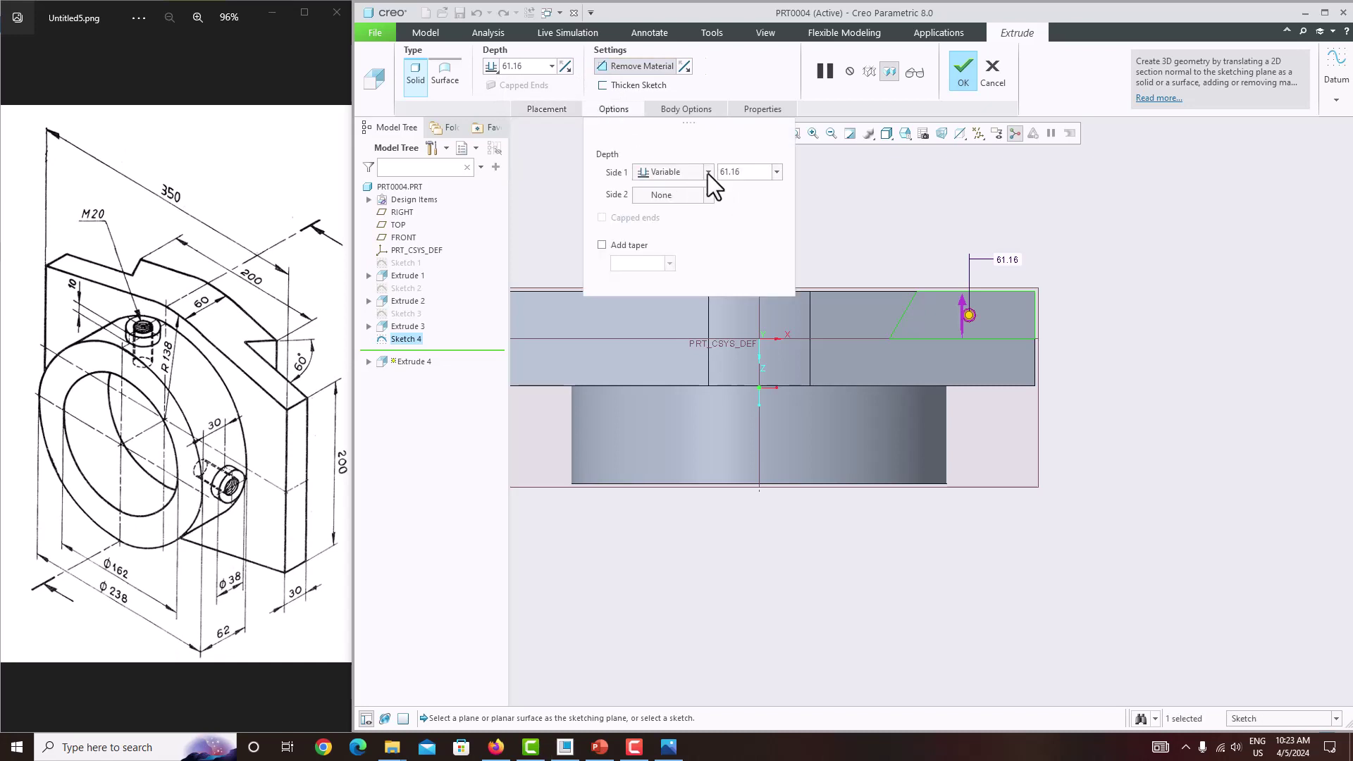
click(708, 174)
click(691, 210)
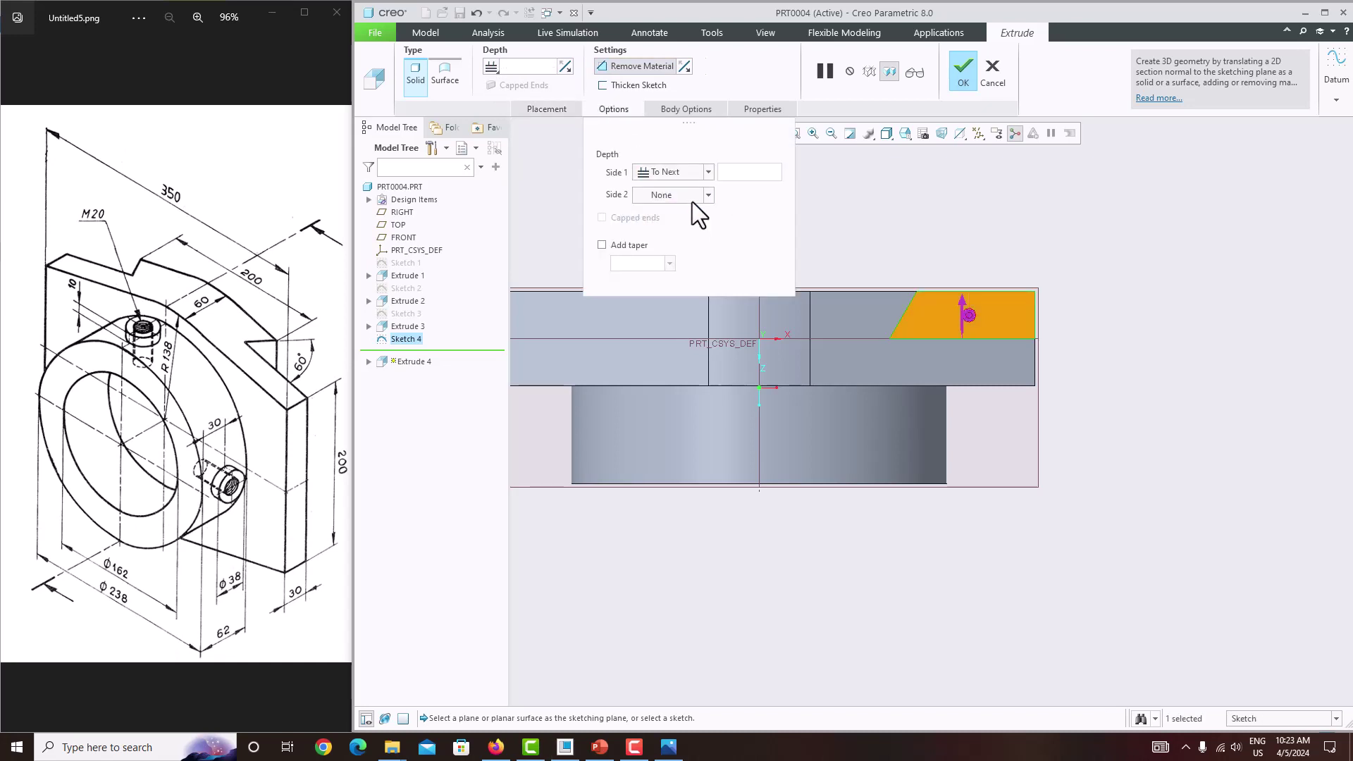
click(708, 194)
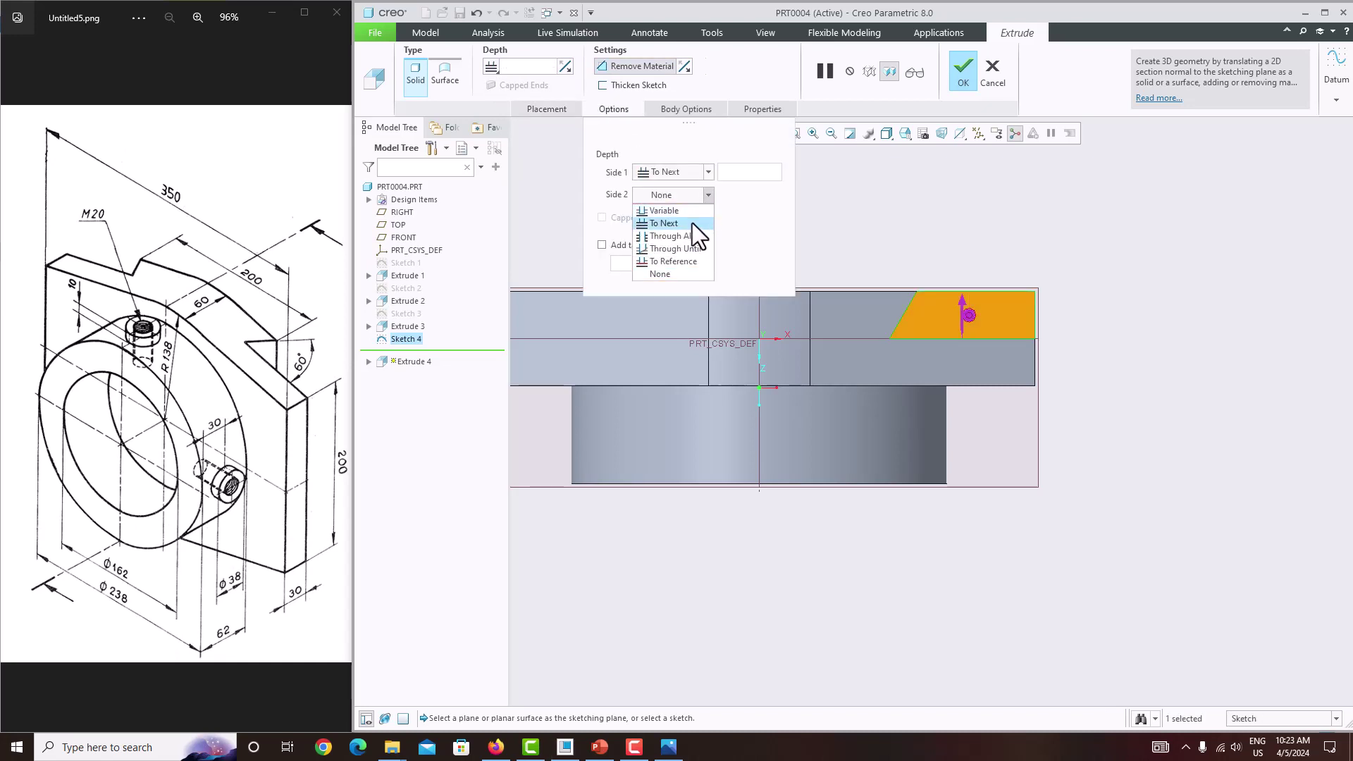
click(693, 223)
key(ctrl+d)
middle_click(1027, 239)
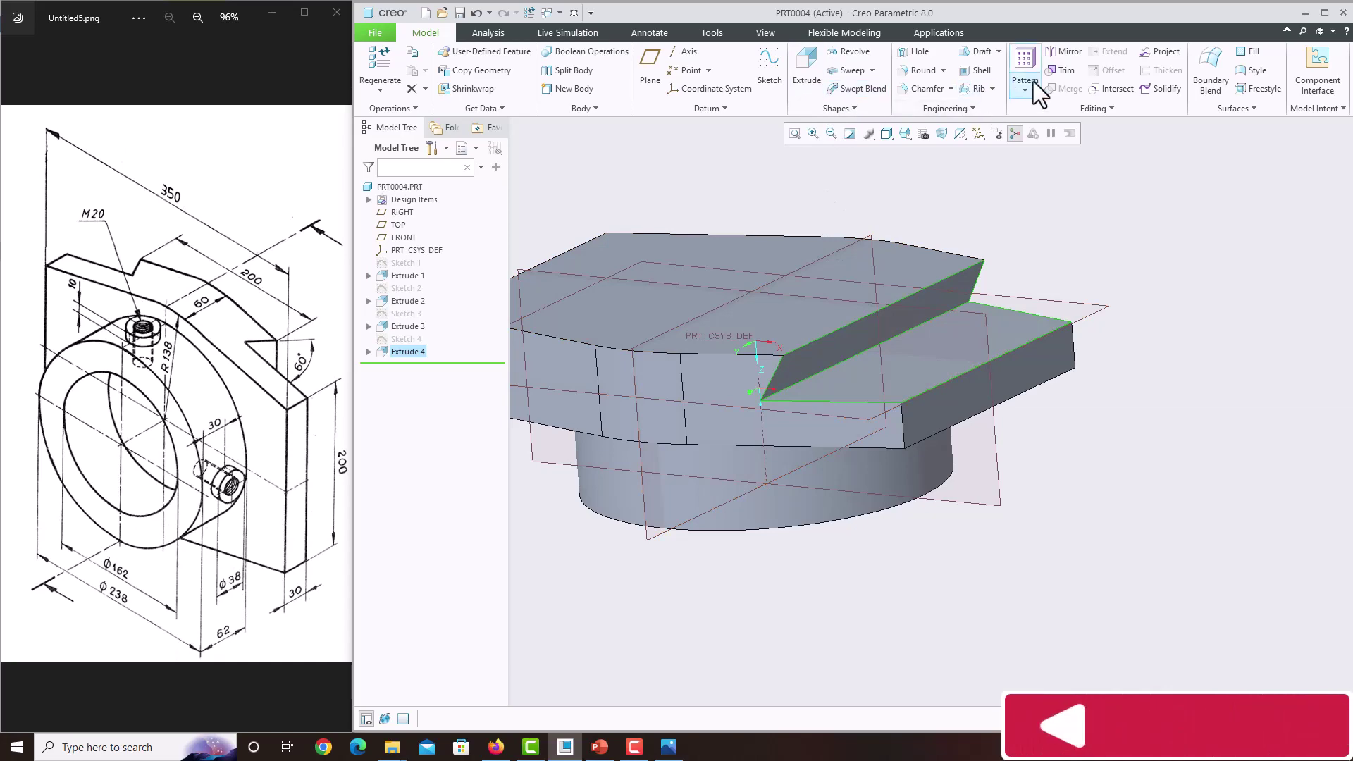
Mirror the dovetail cut about the RIGHT datum plane
click(1064, 52)
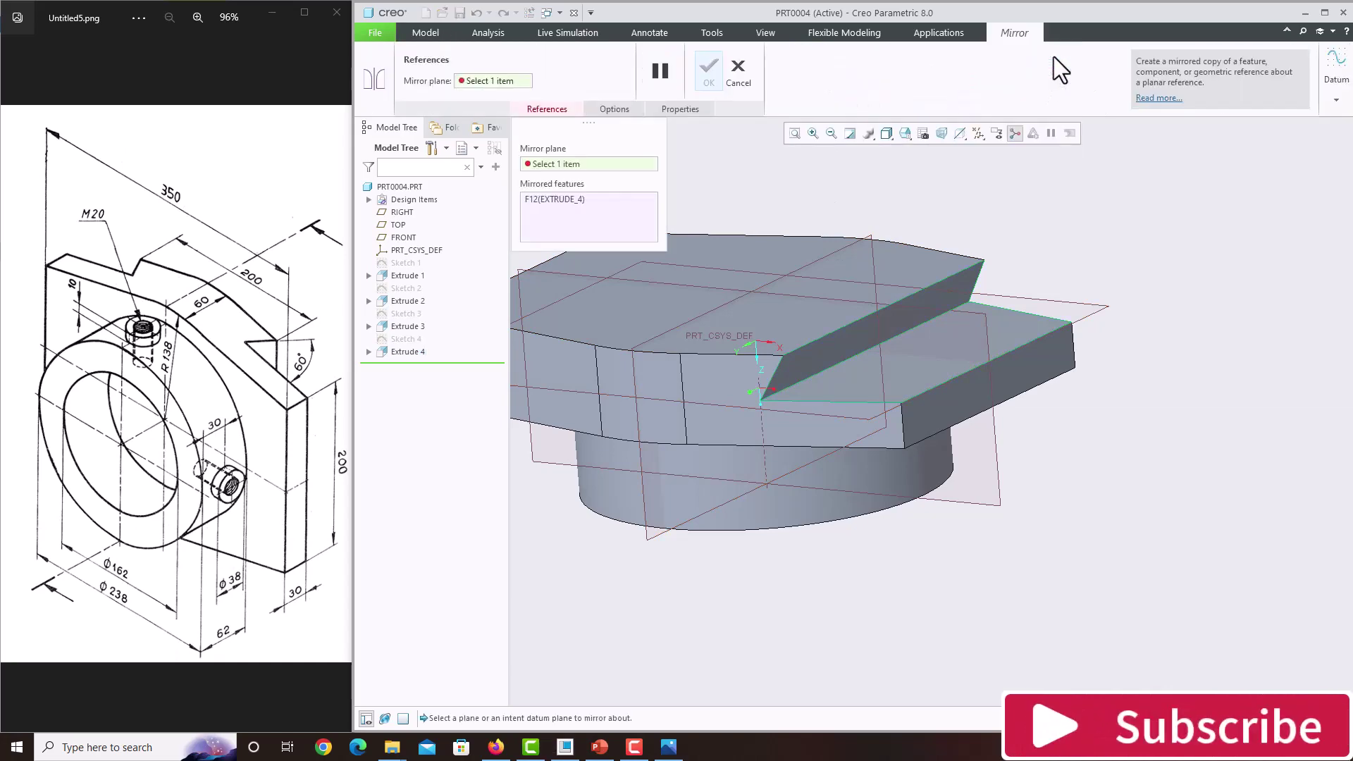
click(853, 238)
middle_click(1064, 231)
Create a datum plane parallel to the TOP plane and tangent to the round boss's outer cylindrical surface
mouse_move(1097, 252)
middle_down()
mouse_move(1163, 251)
mouse_move(1097, 257)
mouse_move(1060, 218)
mouse_move(1106, 275)
mouse_move(929, 336)
mouse_move(879, 284)
mouse_move(881, 317)
middle_up()
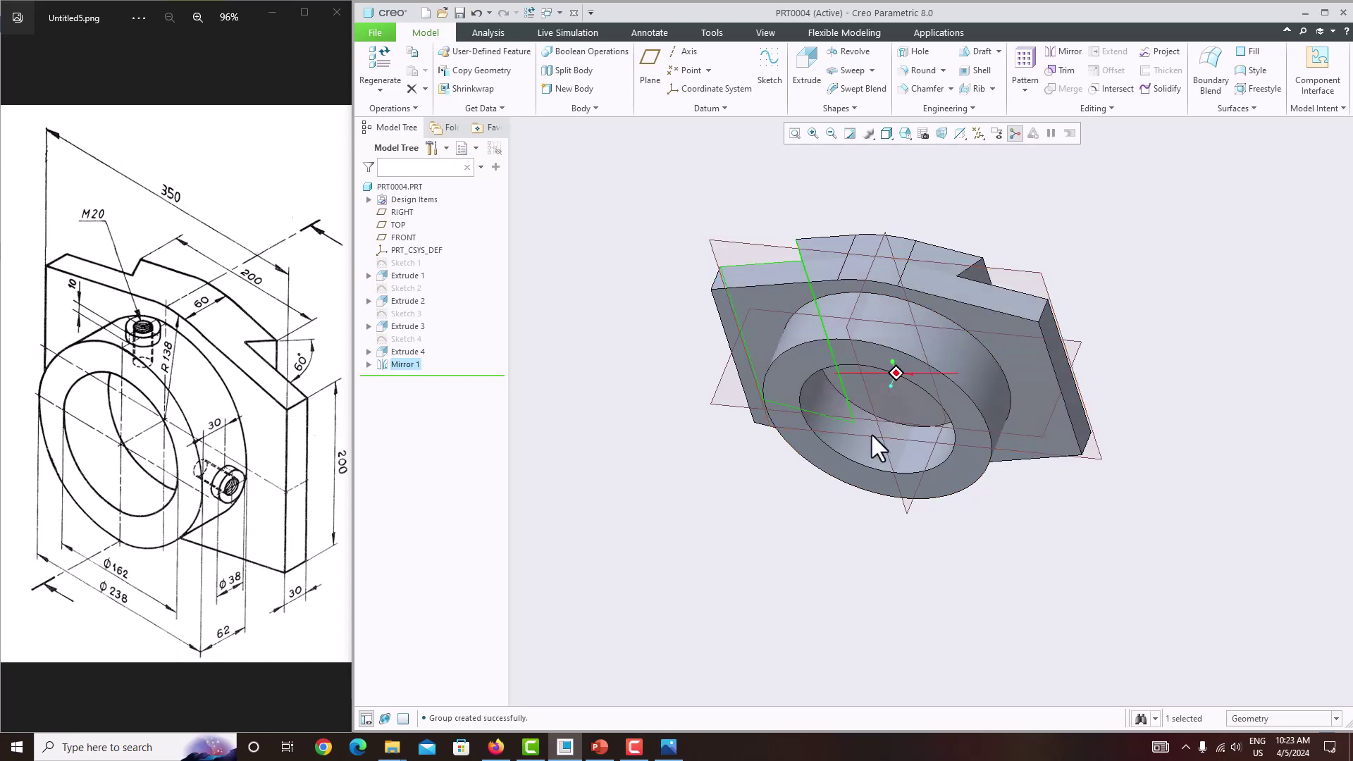
mouse_move(871, 437)
middle_down()
mouse_move(831, 414)
mouse_move(867, 426)
middle_up()
scroll(917, 282, up, 3)
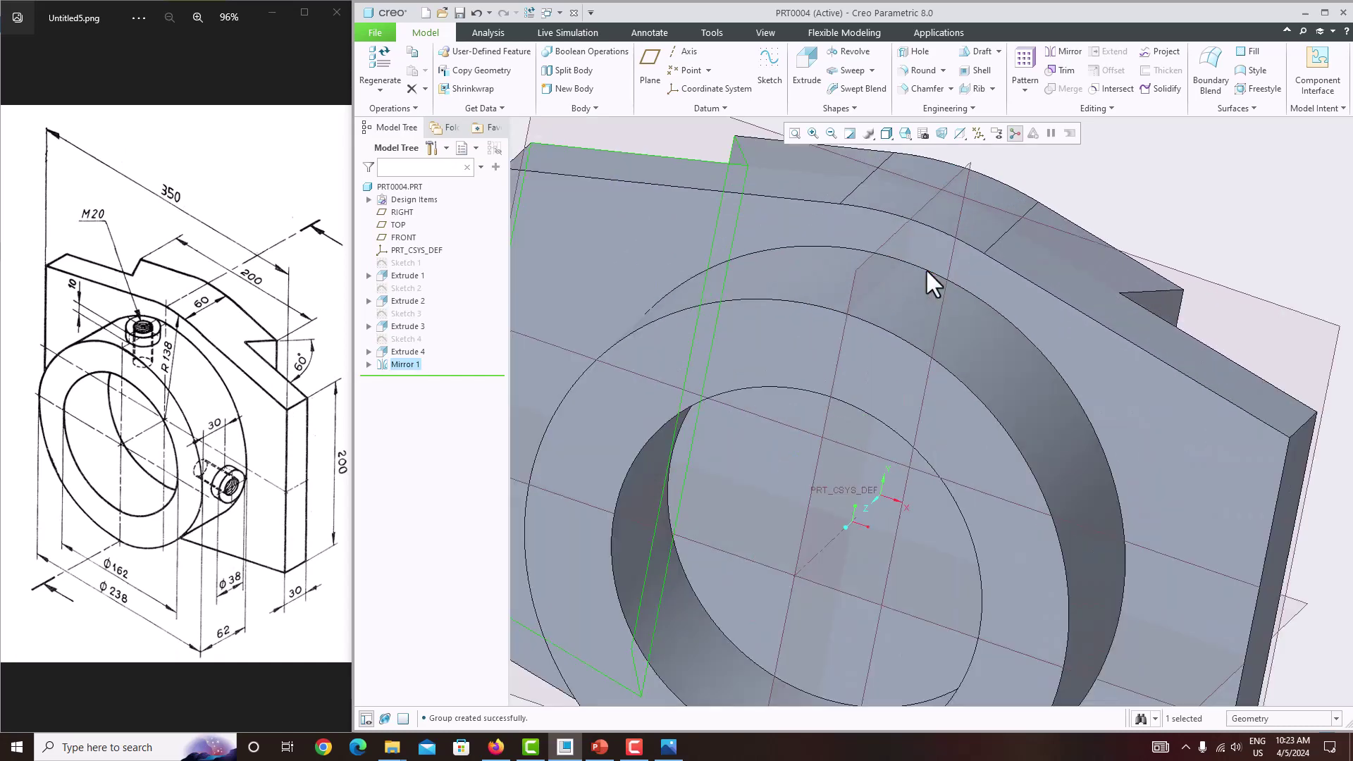
scroll(912, 296, down, 2)
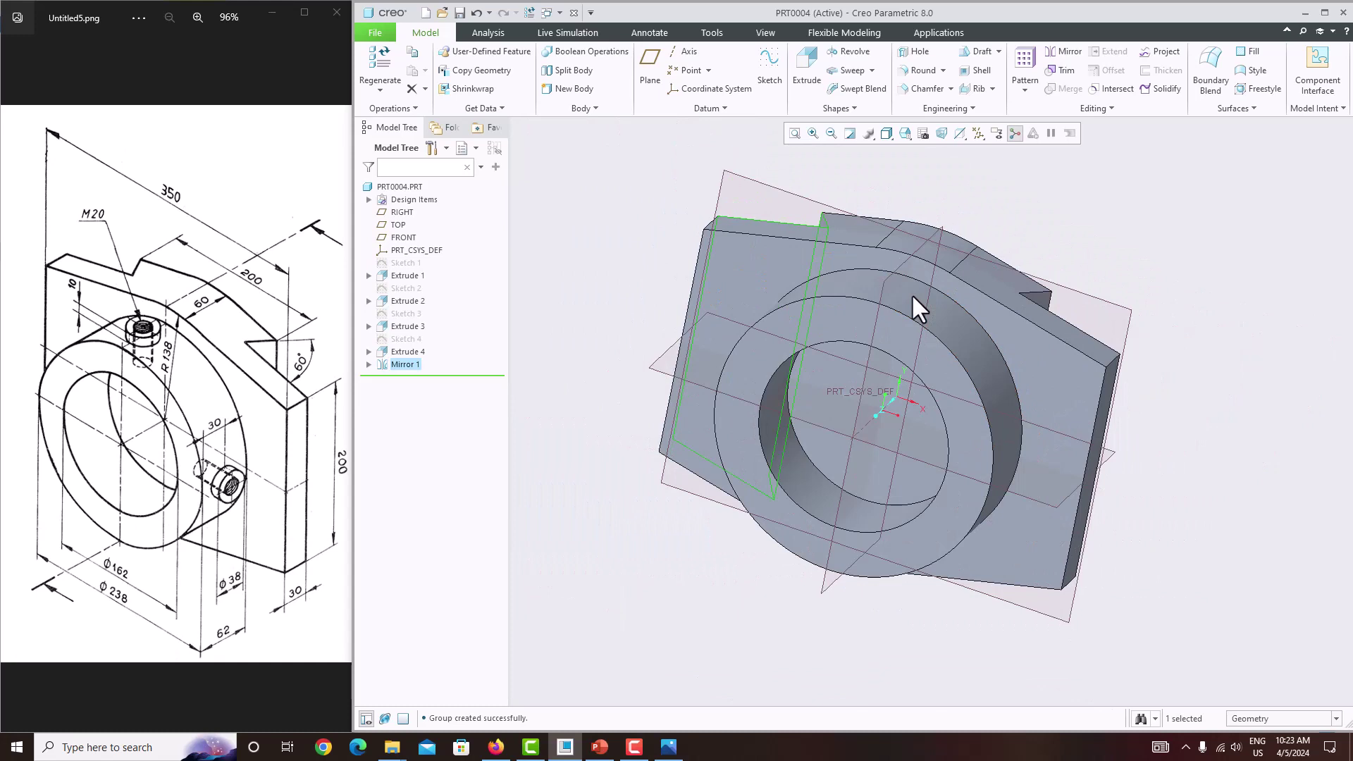
click(942, 470)
click(643, 56)
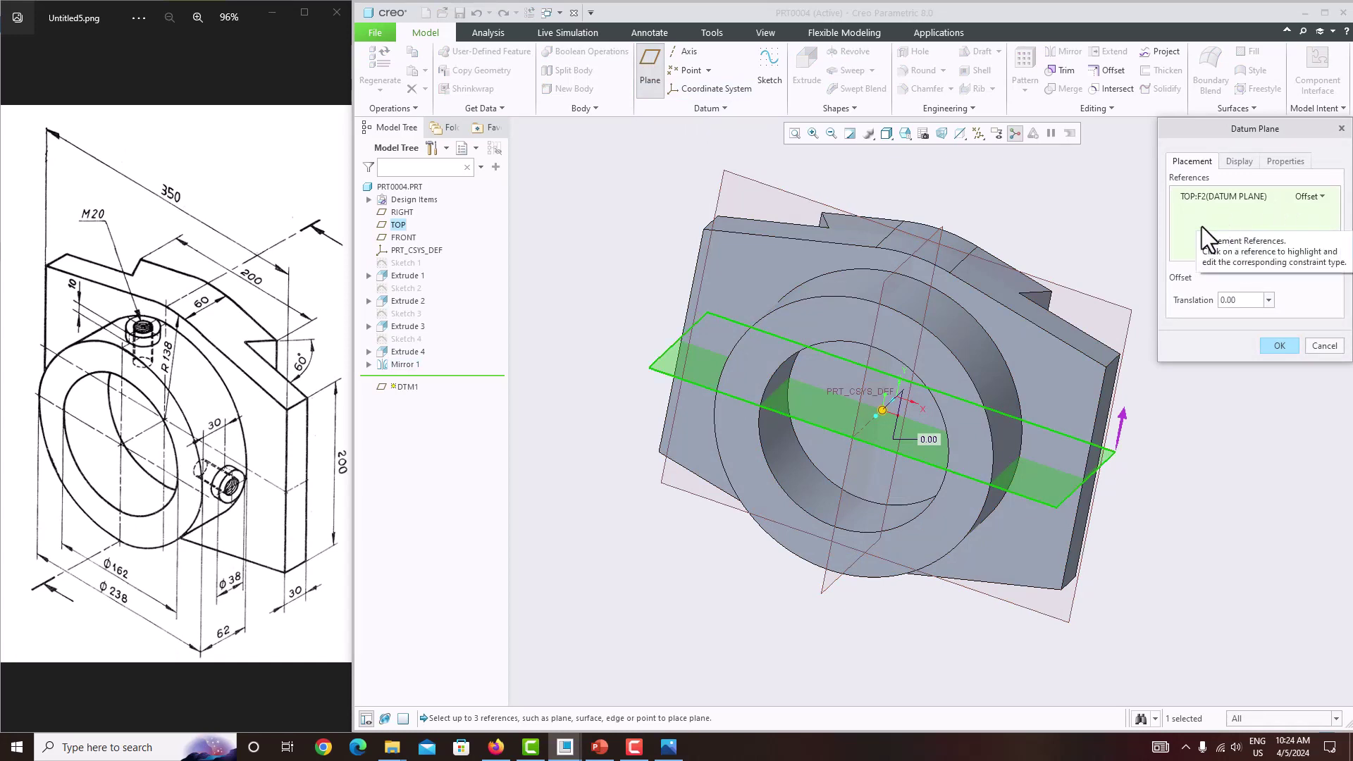
ctrl+click(958, 327)
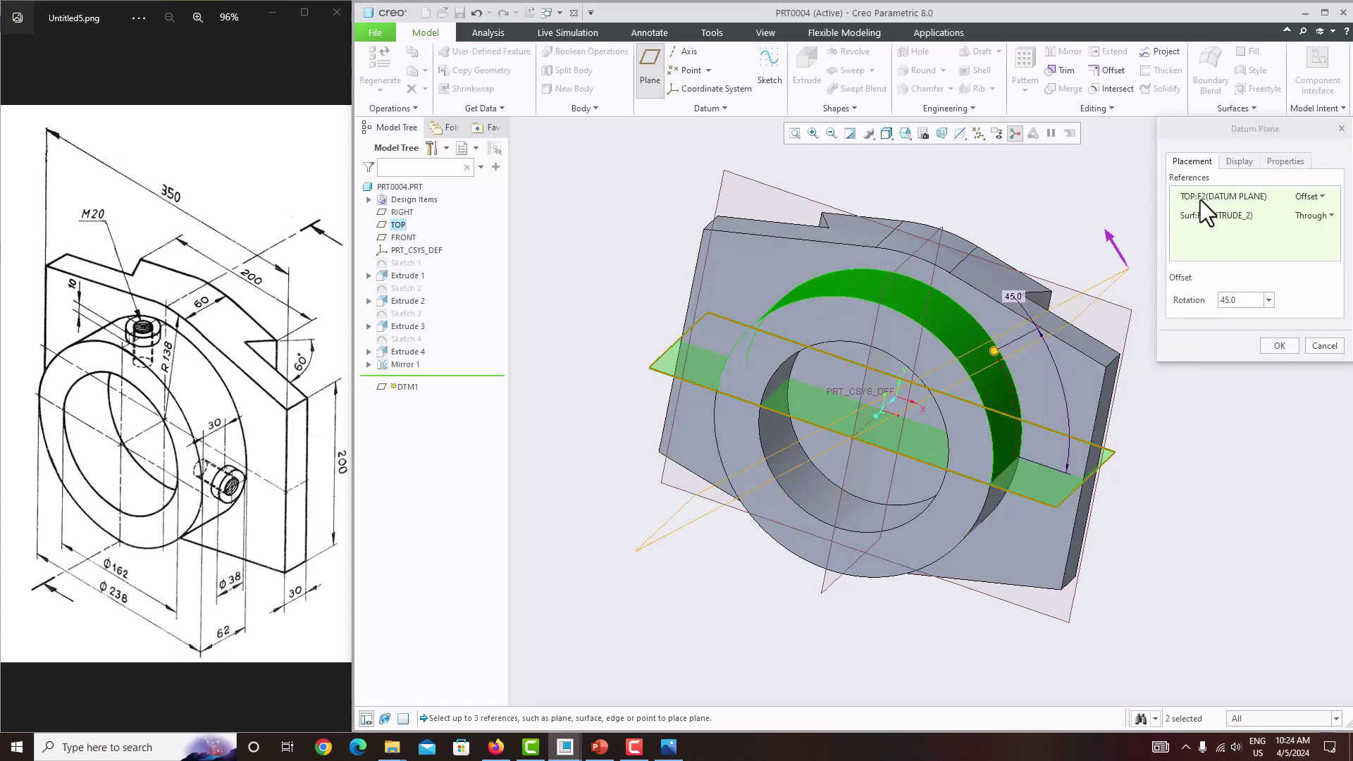
click(1321, 197)
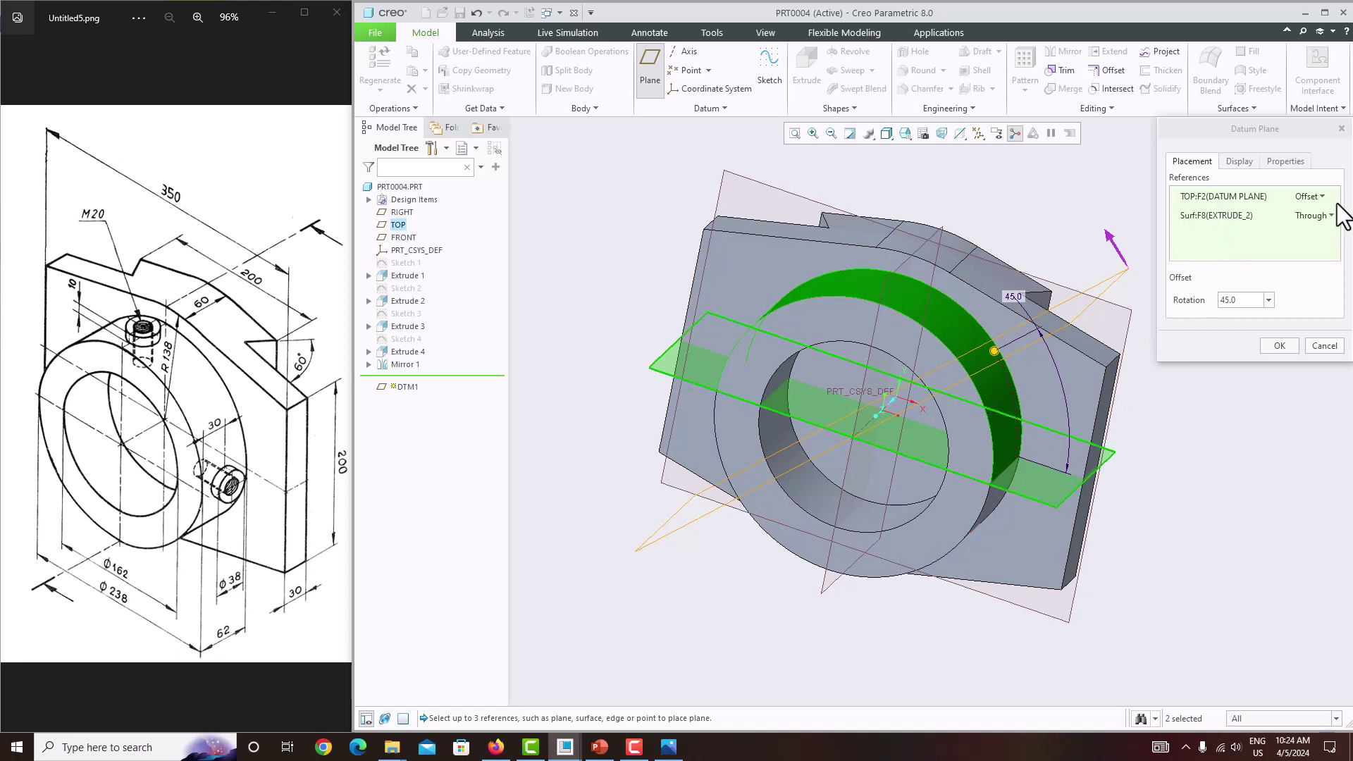
click(1311, 208)
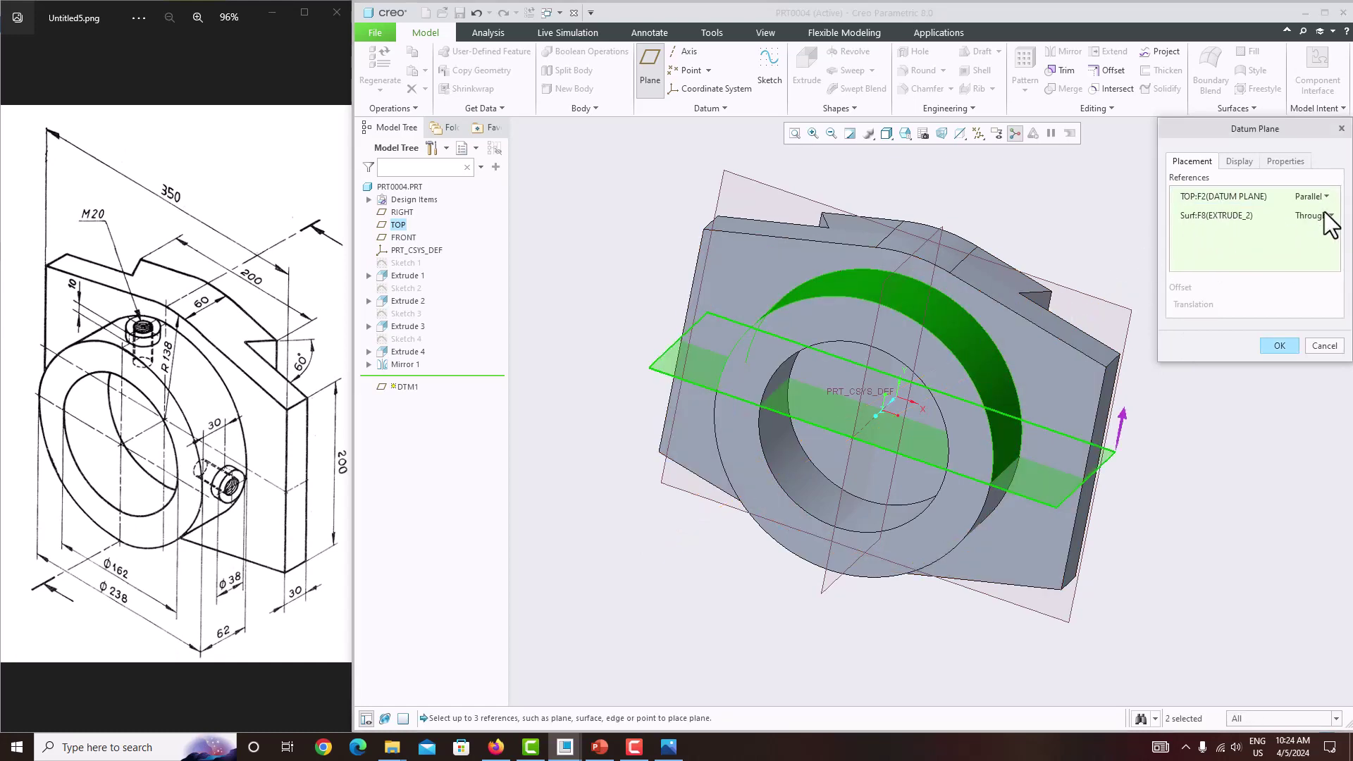
click(1308, 215)
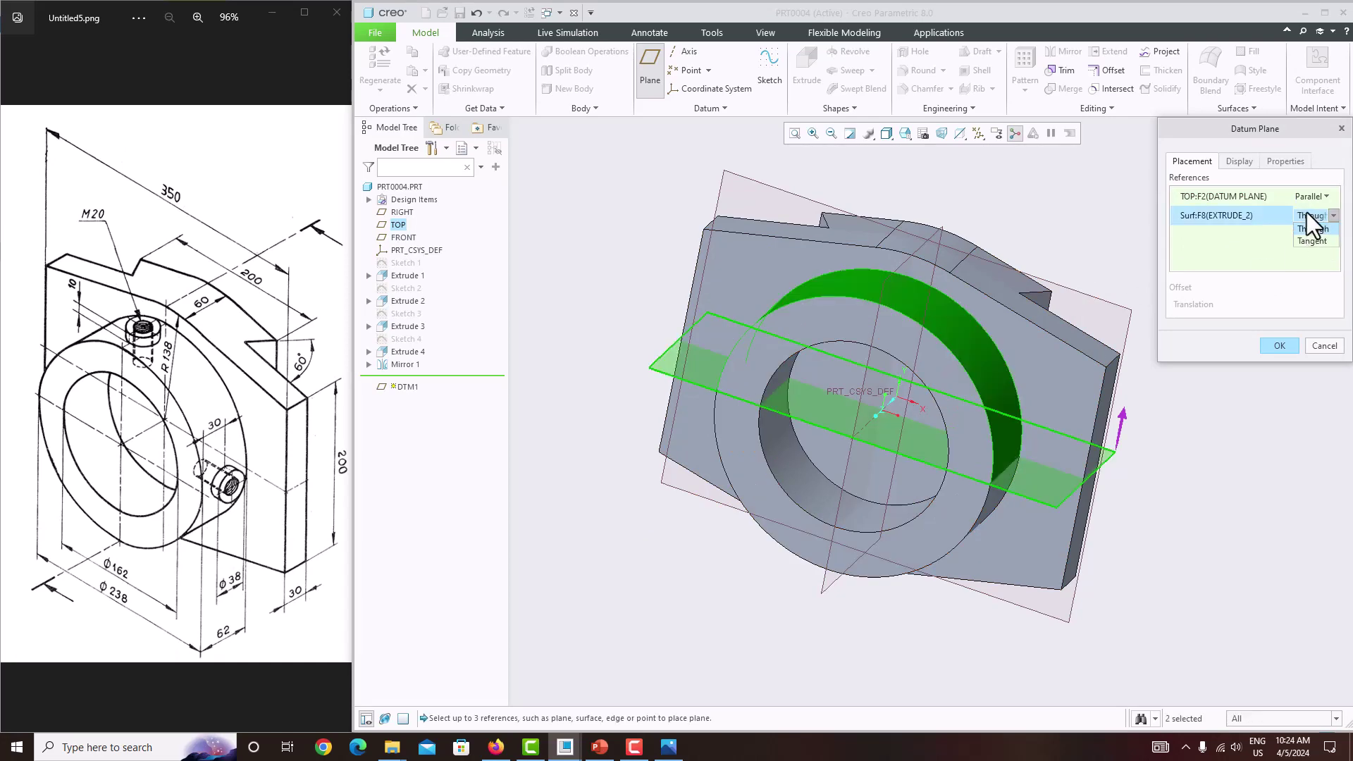
click(1311, 241)
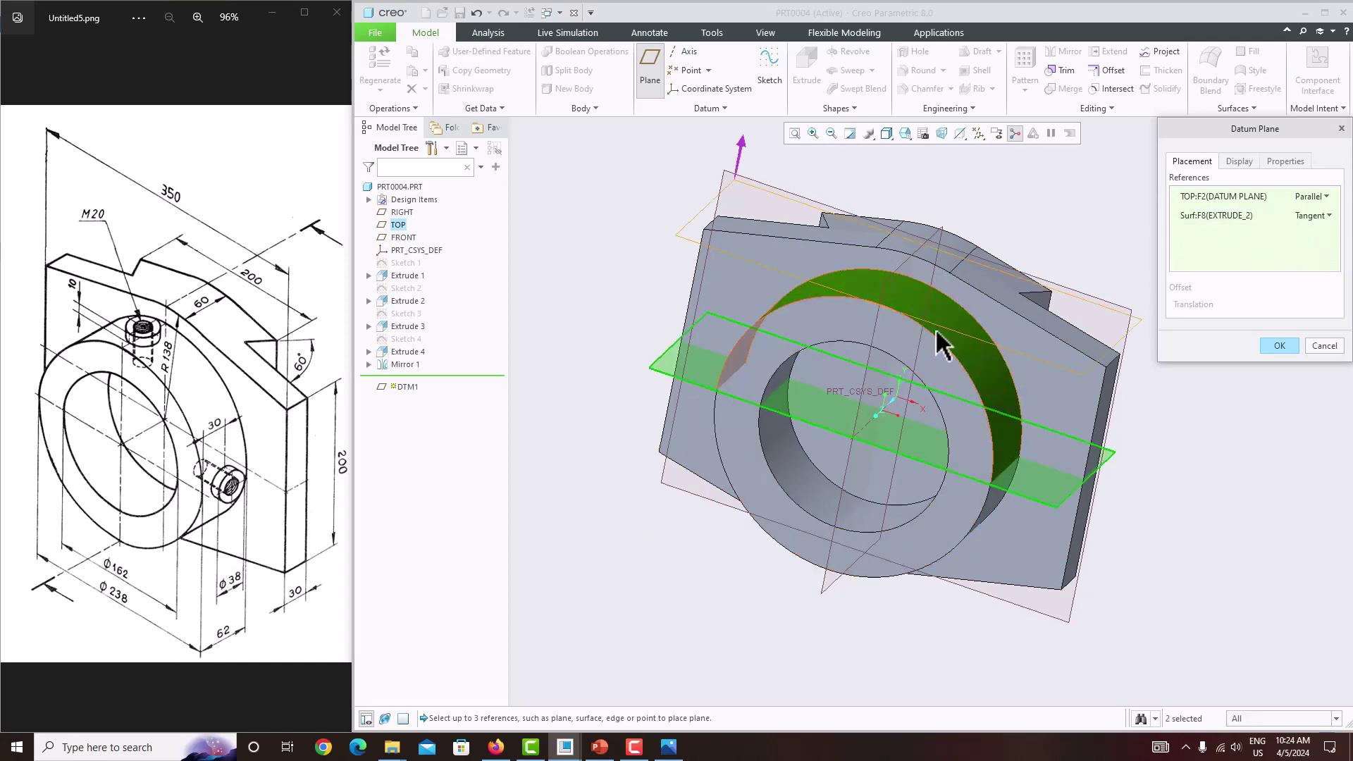
click(1276, 345)
Sketch a datum point on the tangent datum plane, on the vertical centre reference and 30 mm from the boss's front face
middle_drag(1274, 343, 1006, 393)
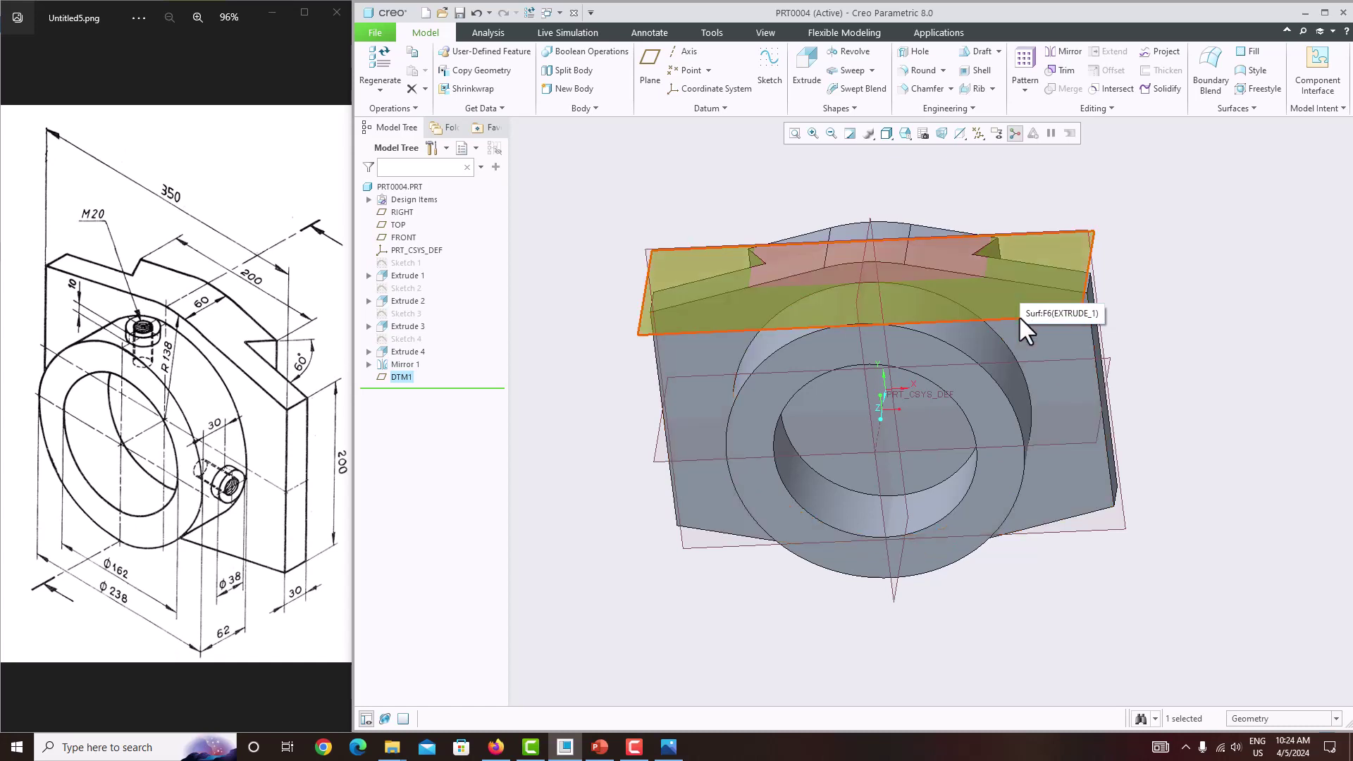
click(770, 77)
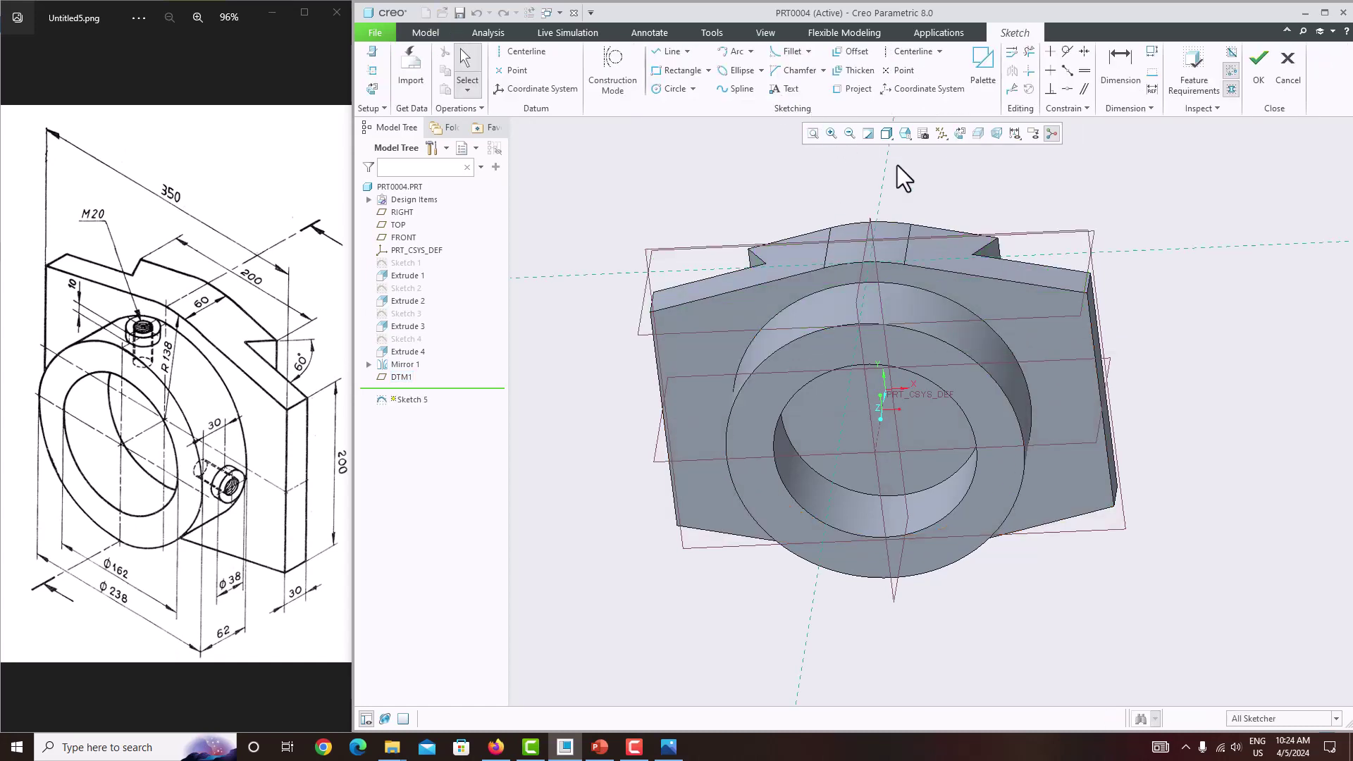
click(960, 134)
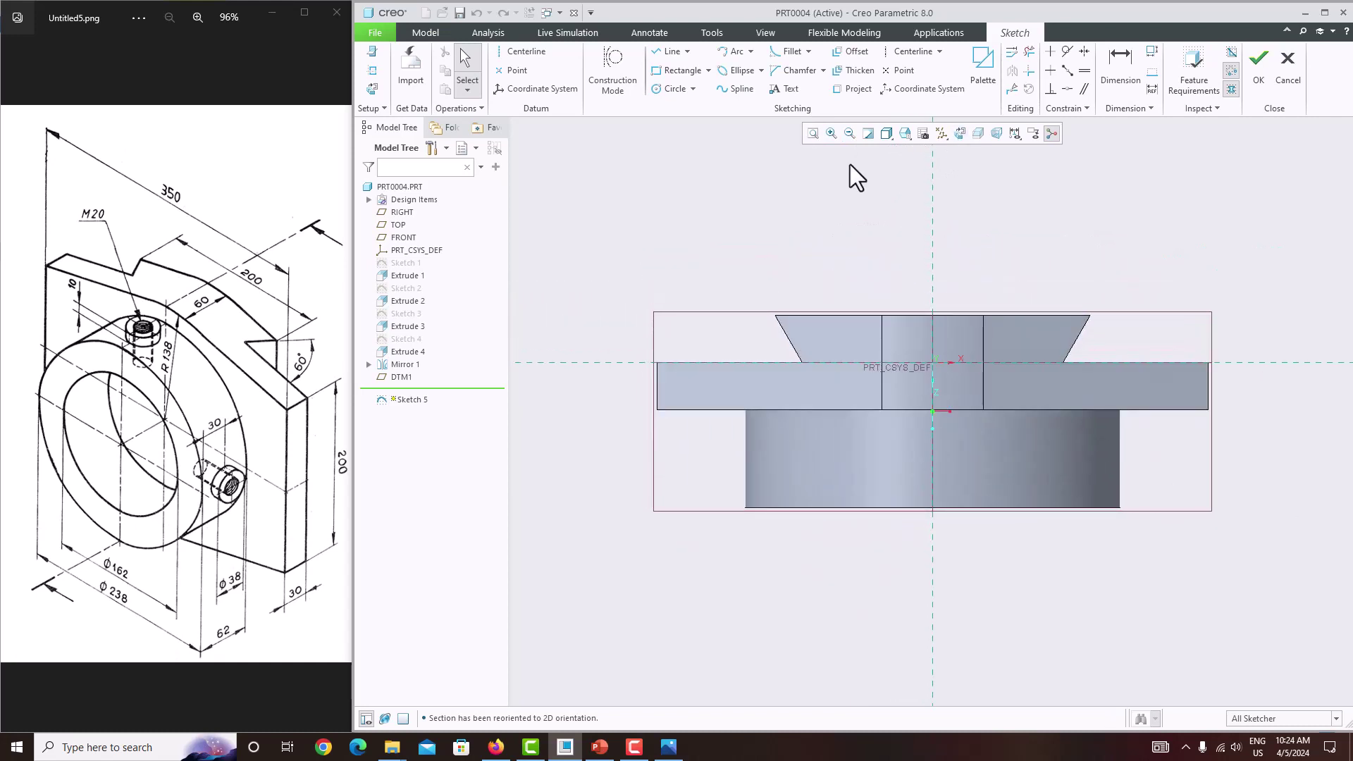
click(518, 71)
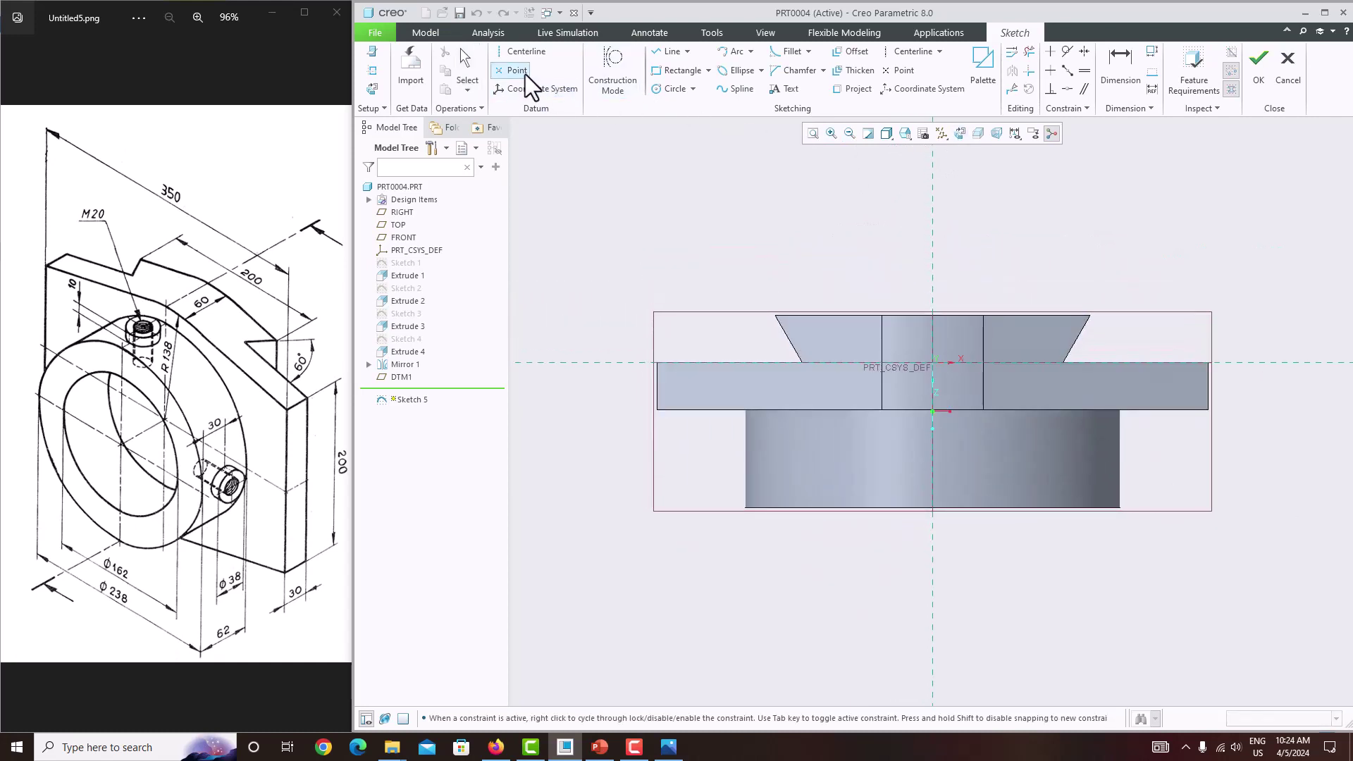
click(934, 463)
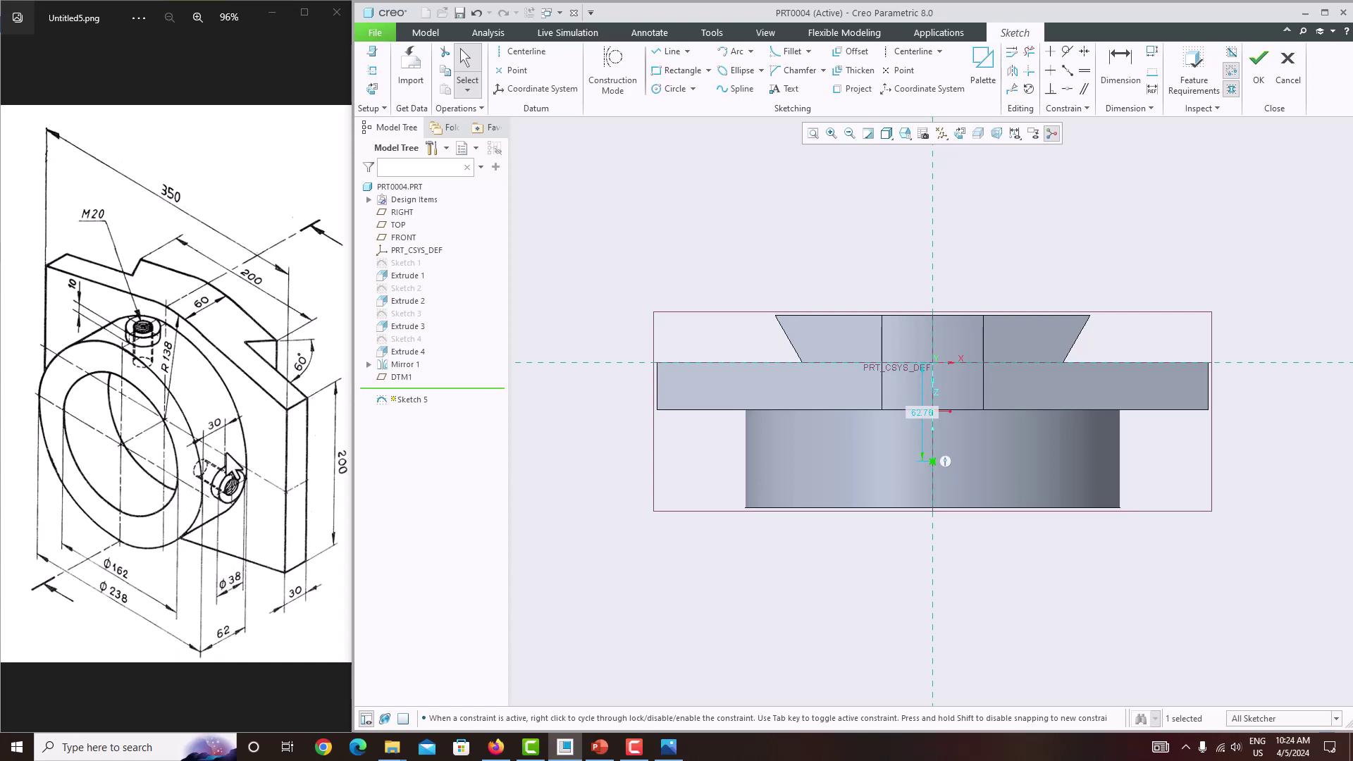
click(1120, 70)
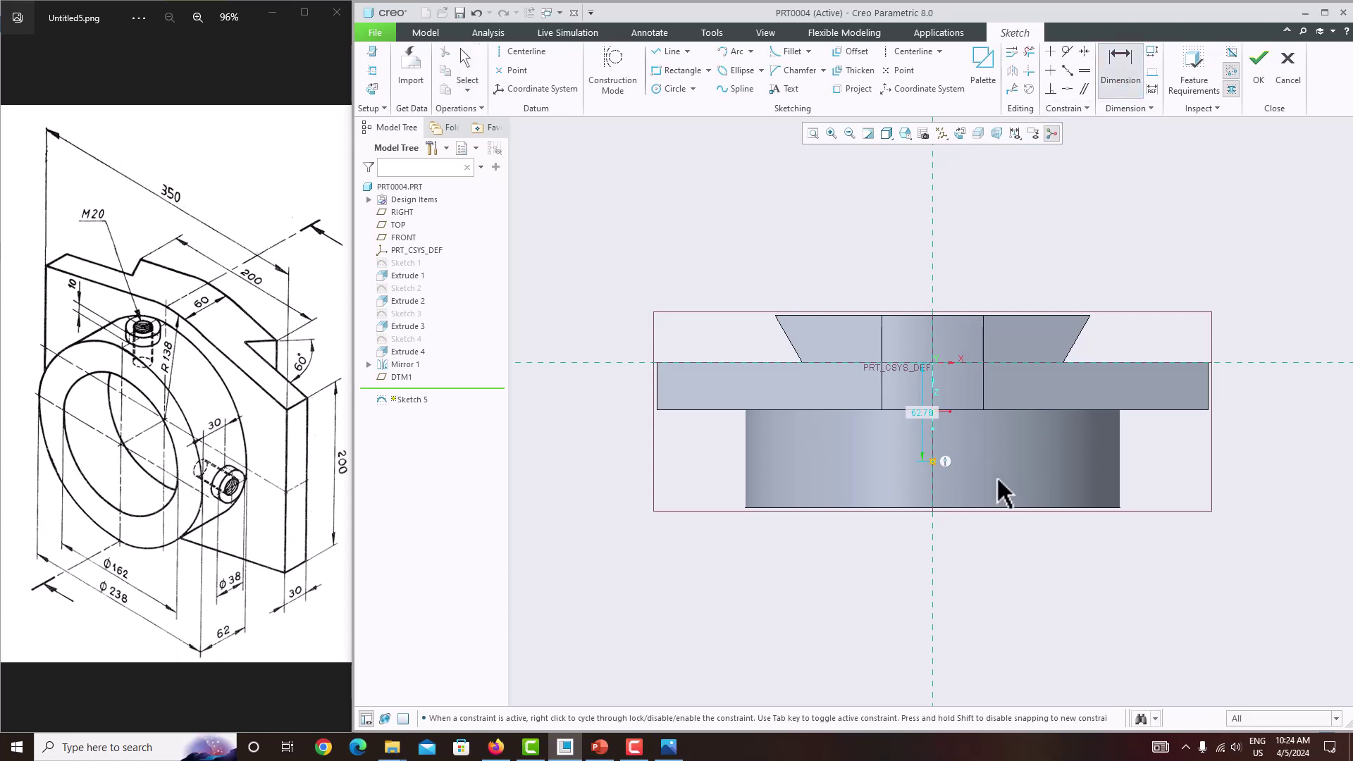
middle_click(972, 487)
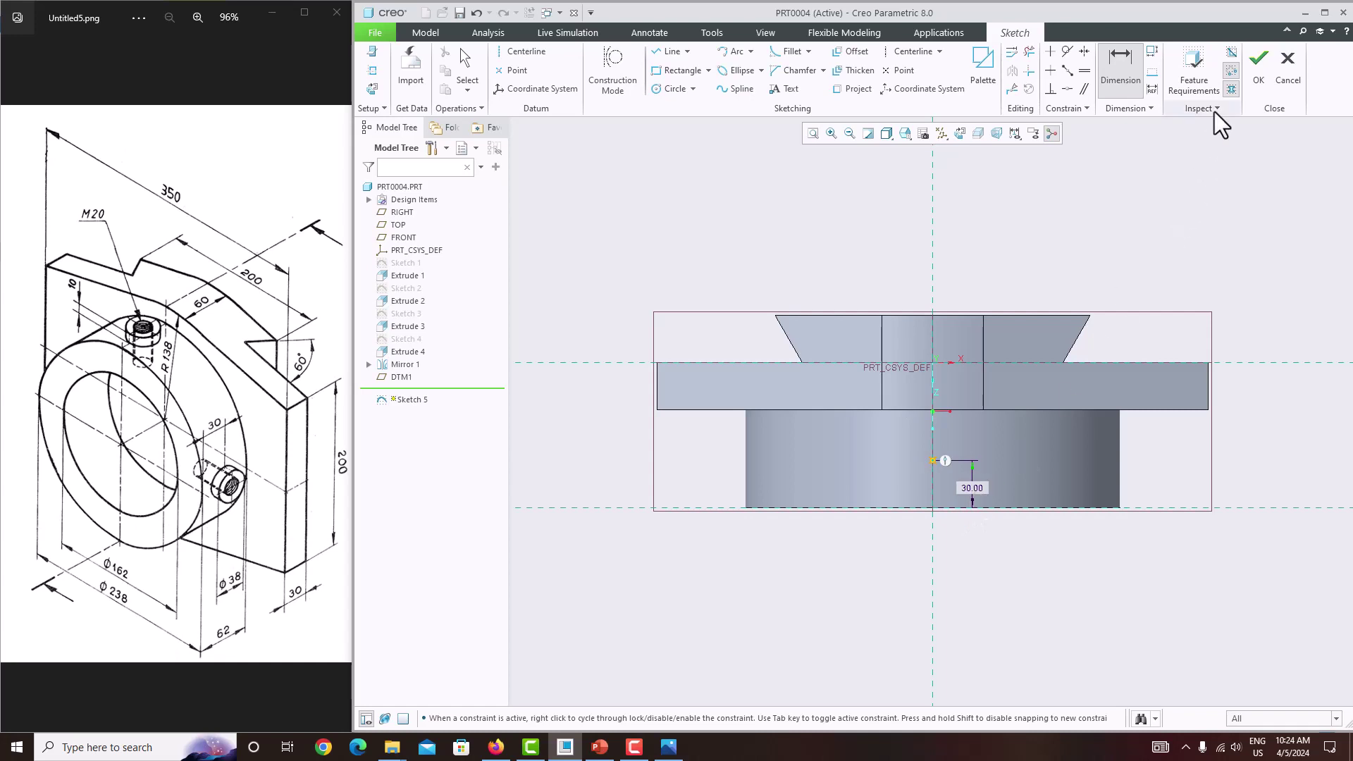
click(1258, 70)
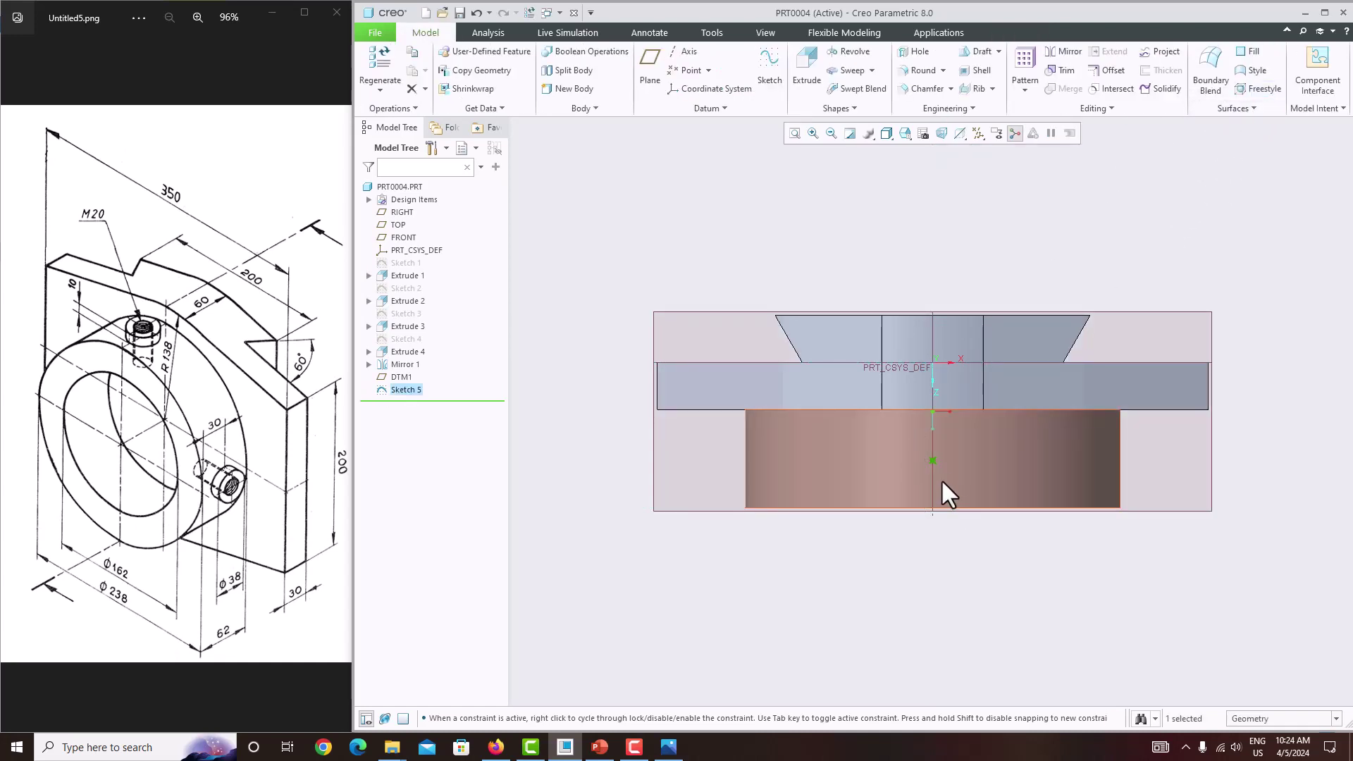
Place a standard tapped hole at the sketched point with ISO thread and screw size M20x2
click(915, 51)
middle_drag(892, 331, 874, 282)
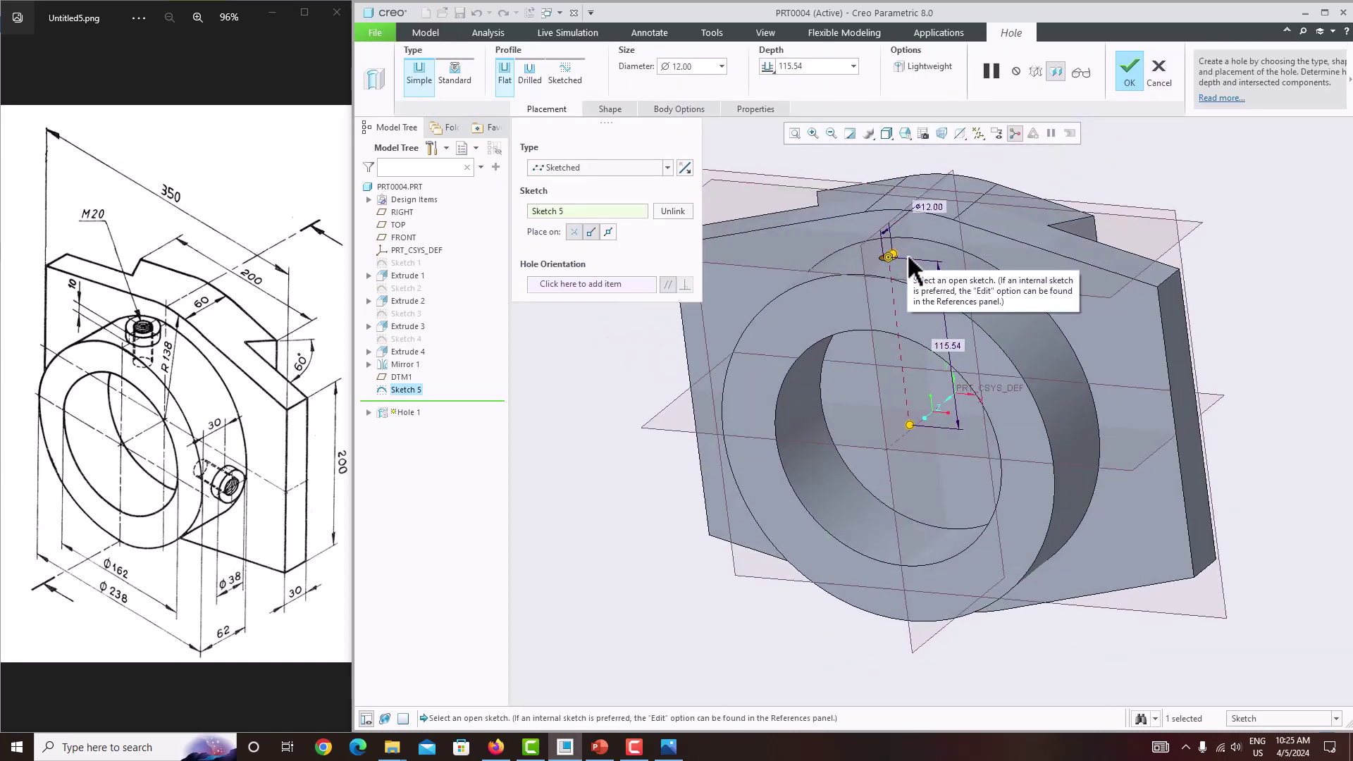
click(455, 82)
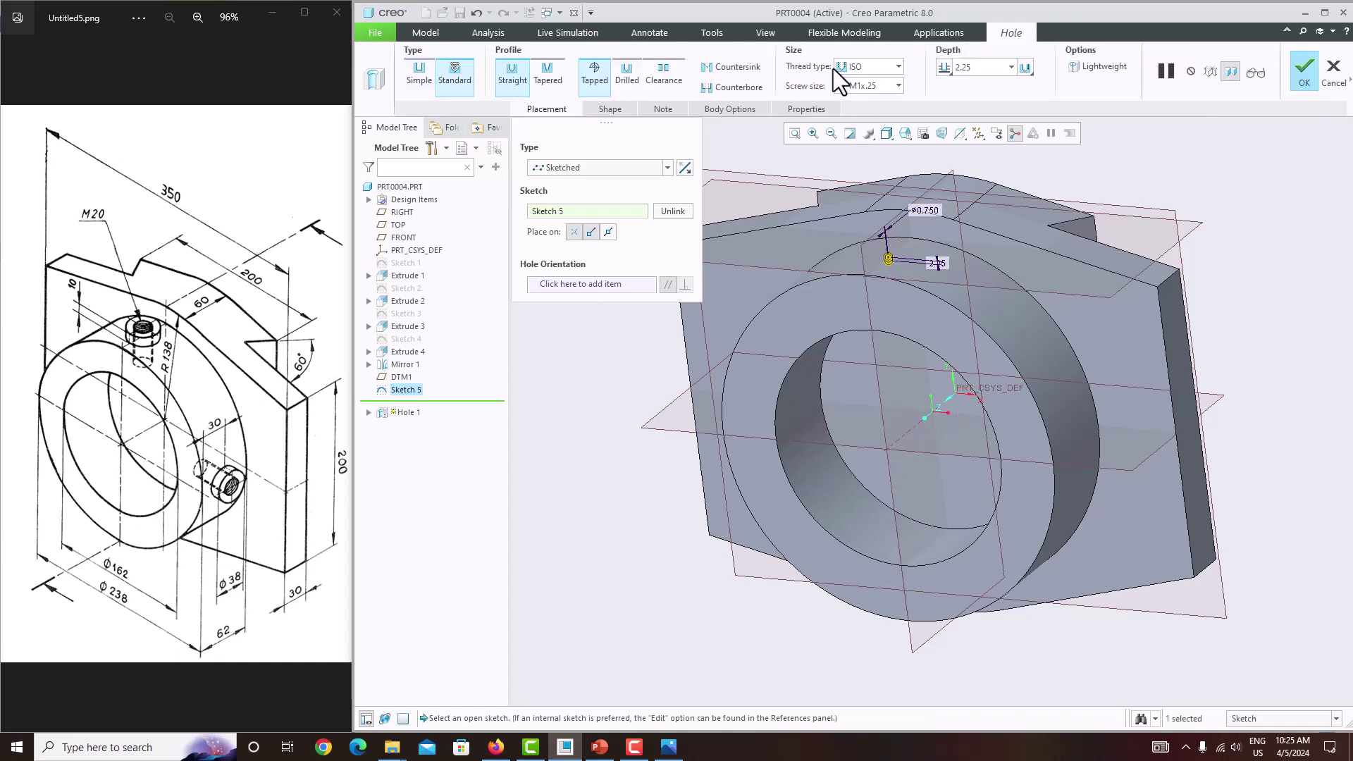
click(898, 65)
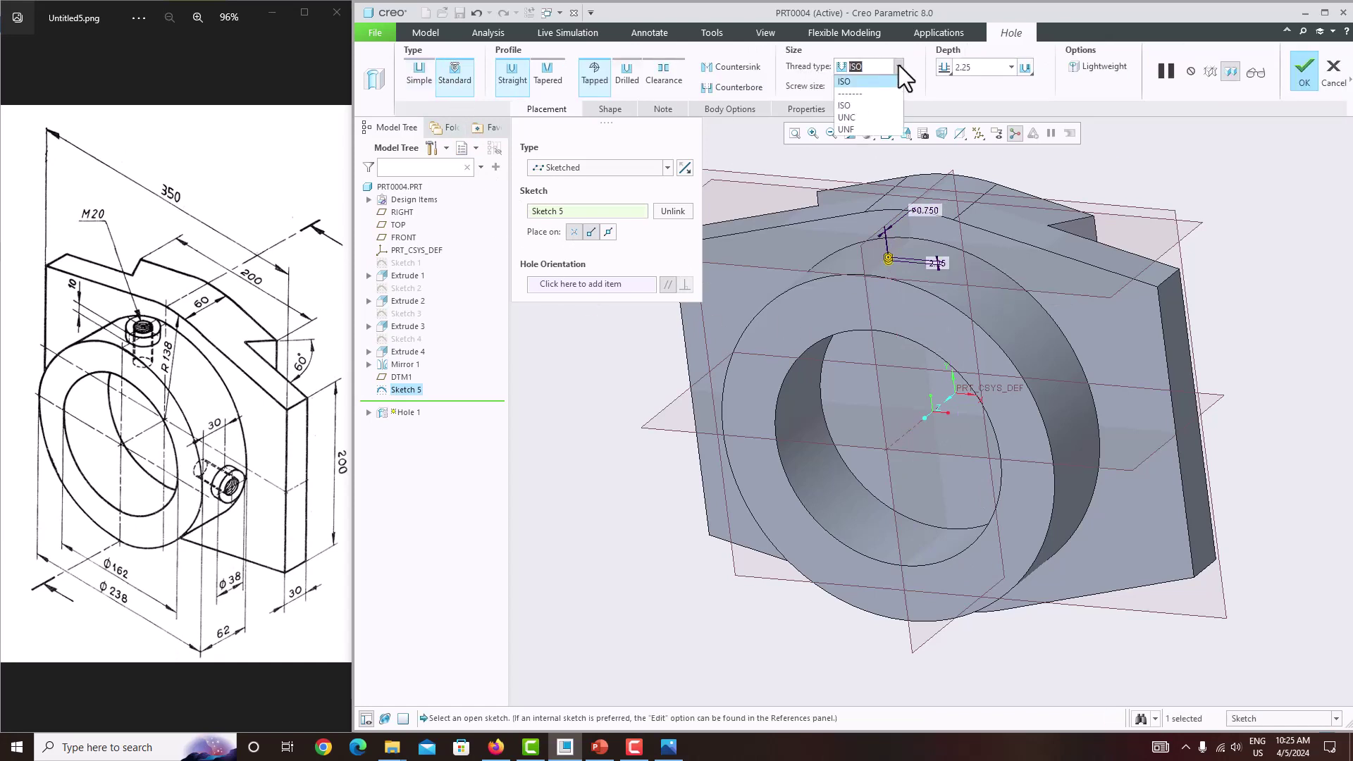
click(884, 77)
click(900, 86)
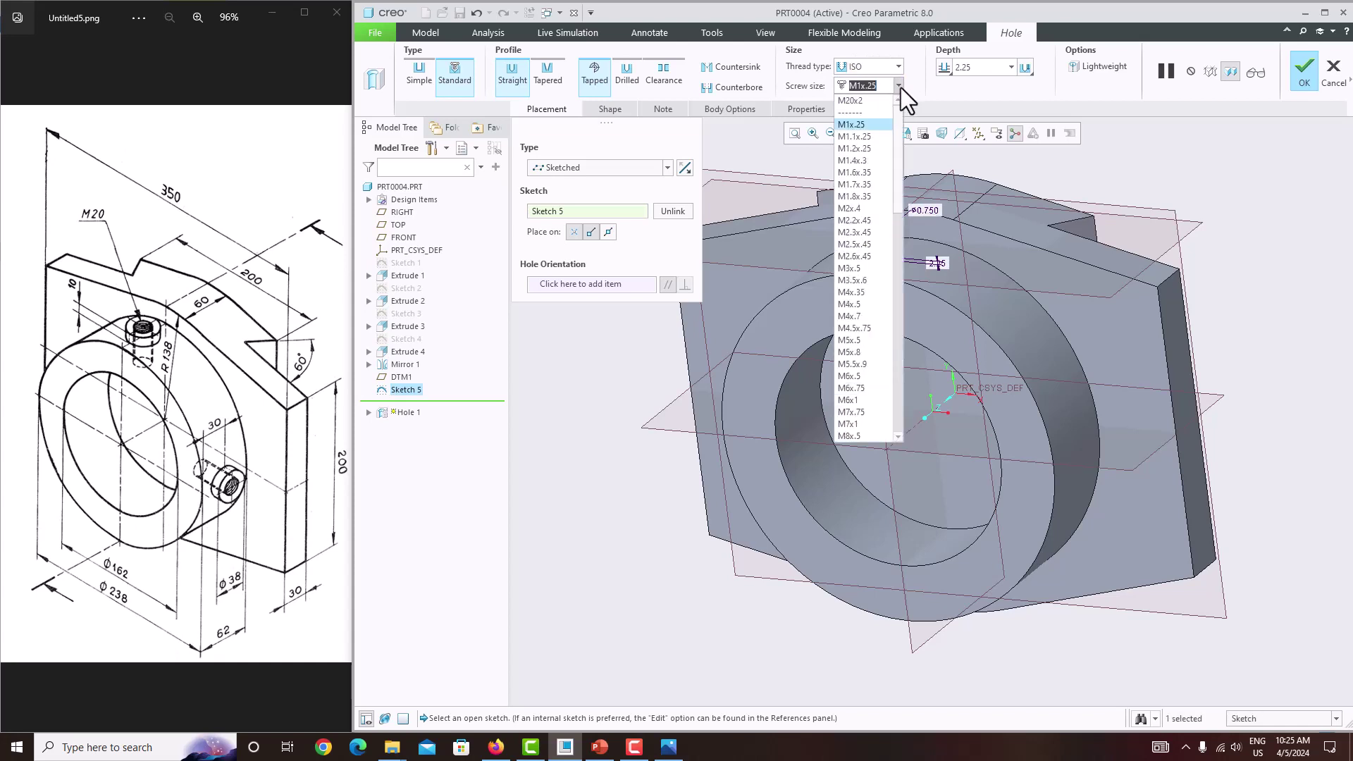
scroll(872, 348, down, 12)
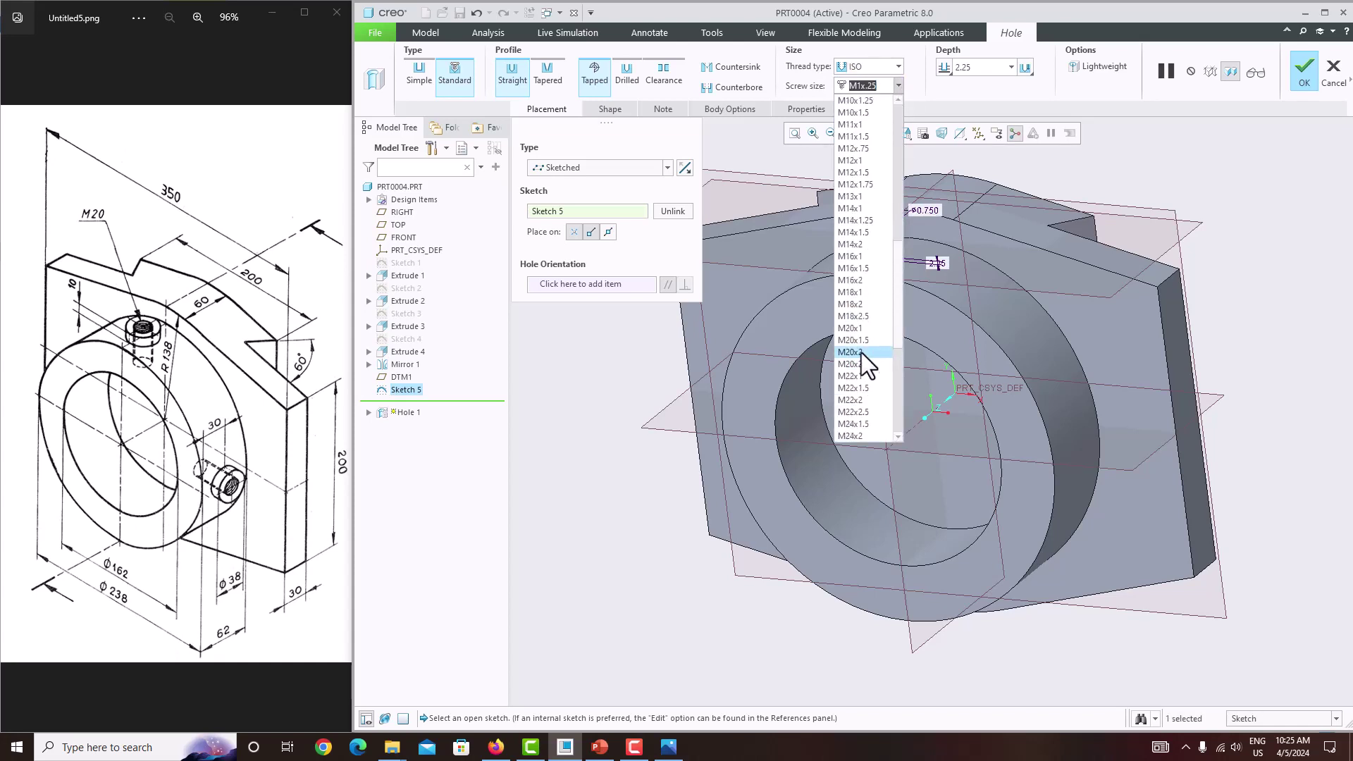
click(860, 352)
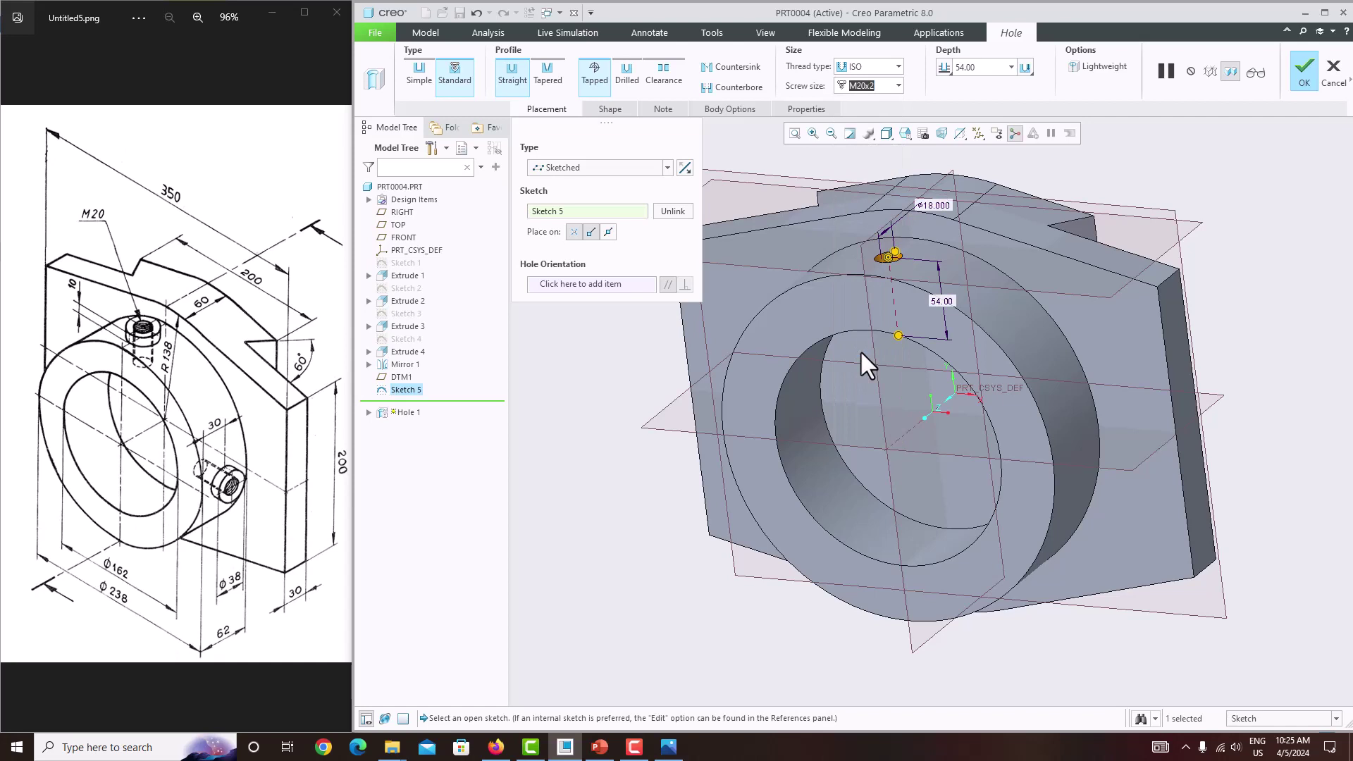
Add a counterbore to the tapped hole and set its depth to 10 mm
click(607, 113)
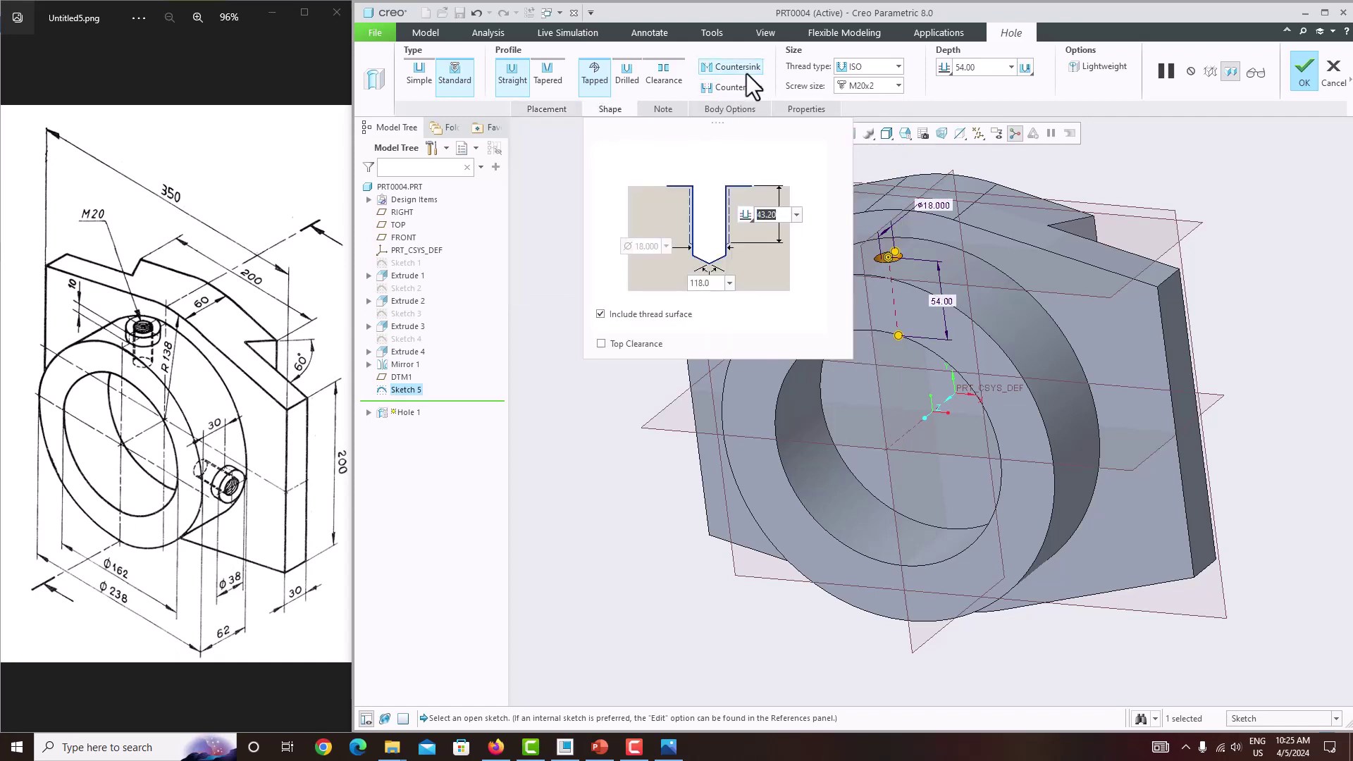
click(741, 92)
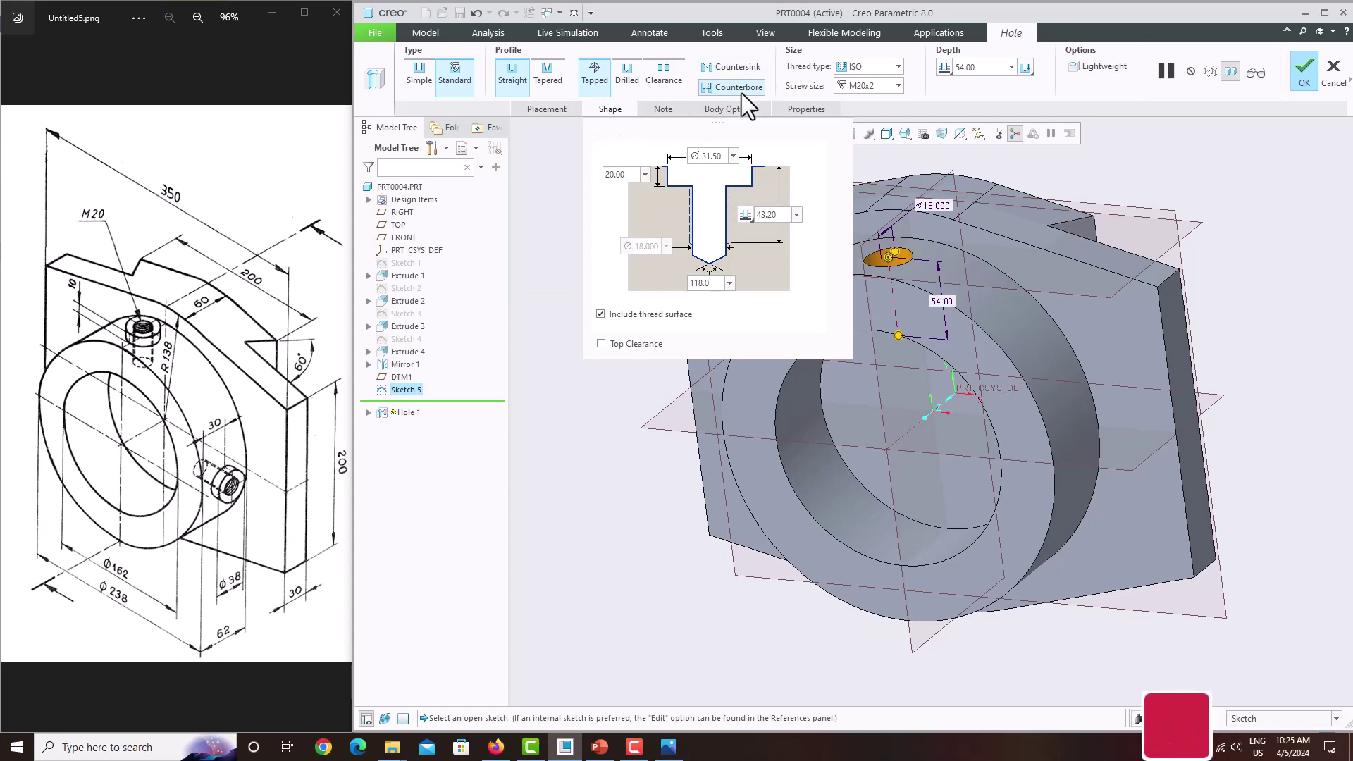
double_click(628, 176)
text(10.00)
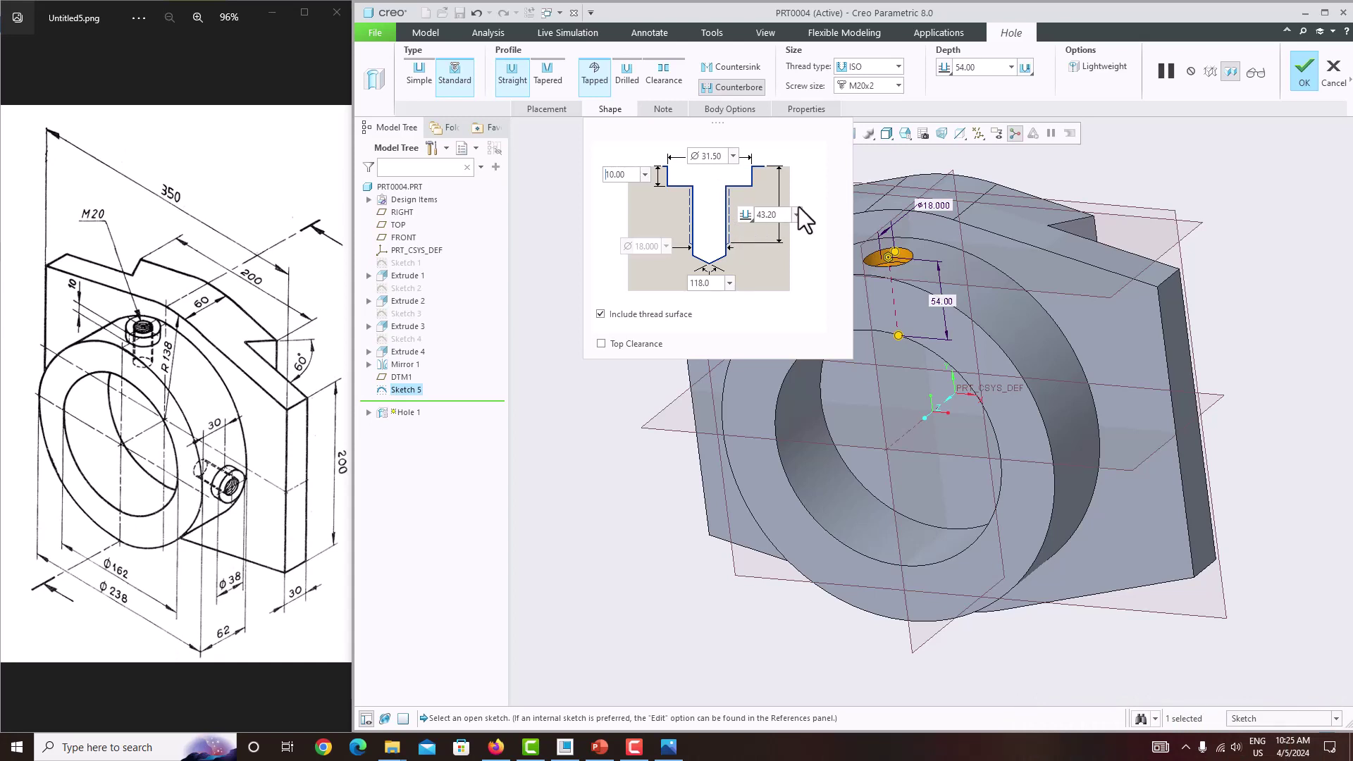
Set the tapped hole's depth option to To Next and finish the hole
click(1011, 67)
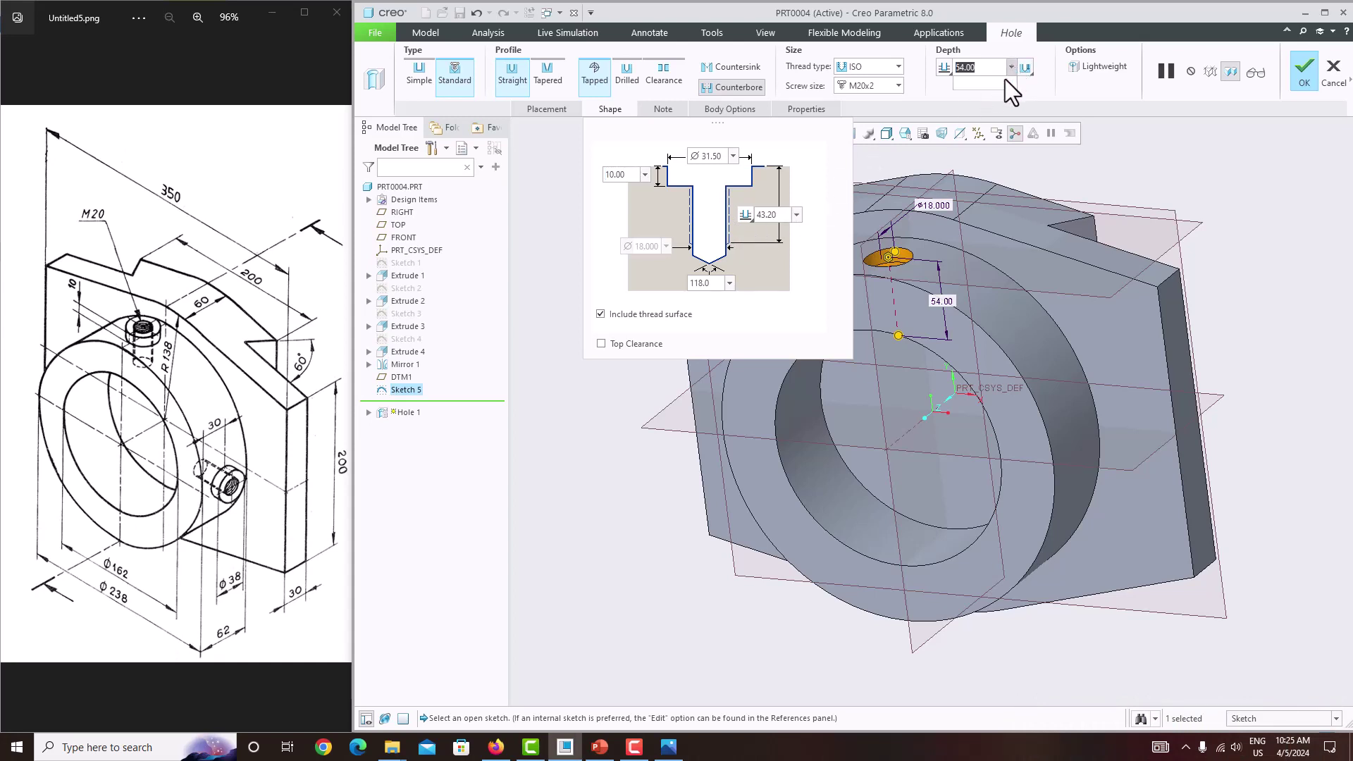
click(945, 67)
click(972, 100)
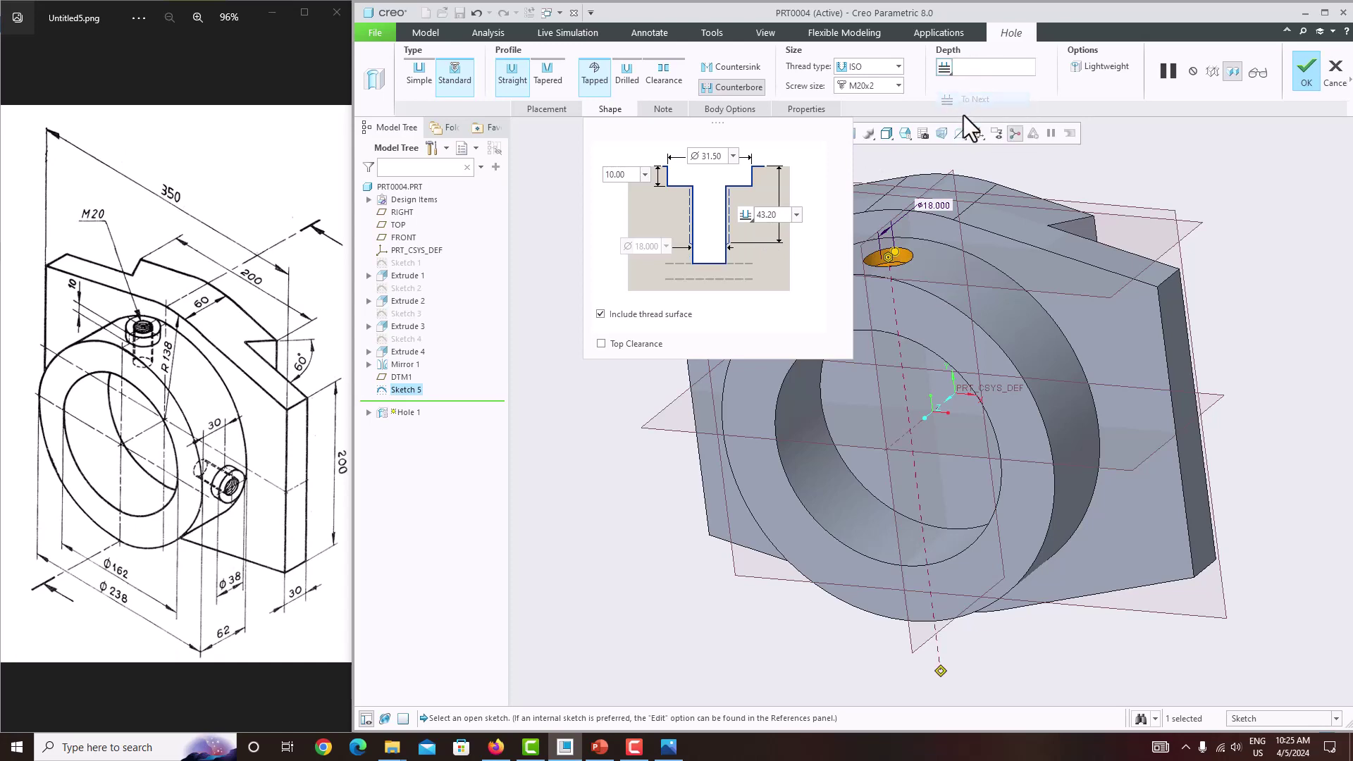
middle_drag(963, 116, 989, 215)
key(ctrl+d)
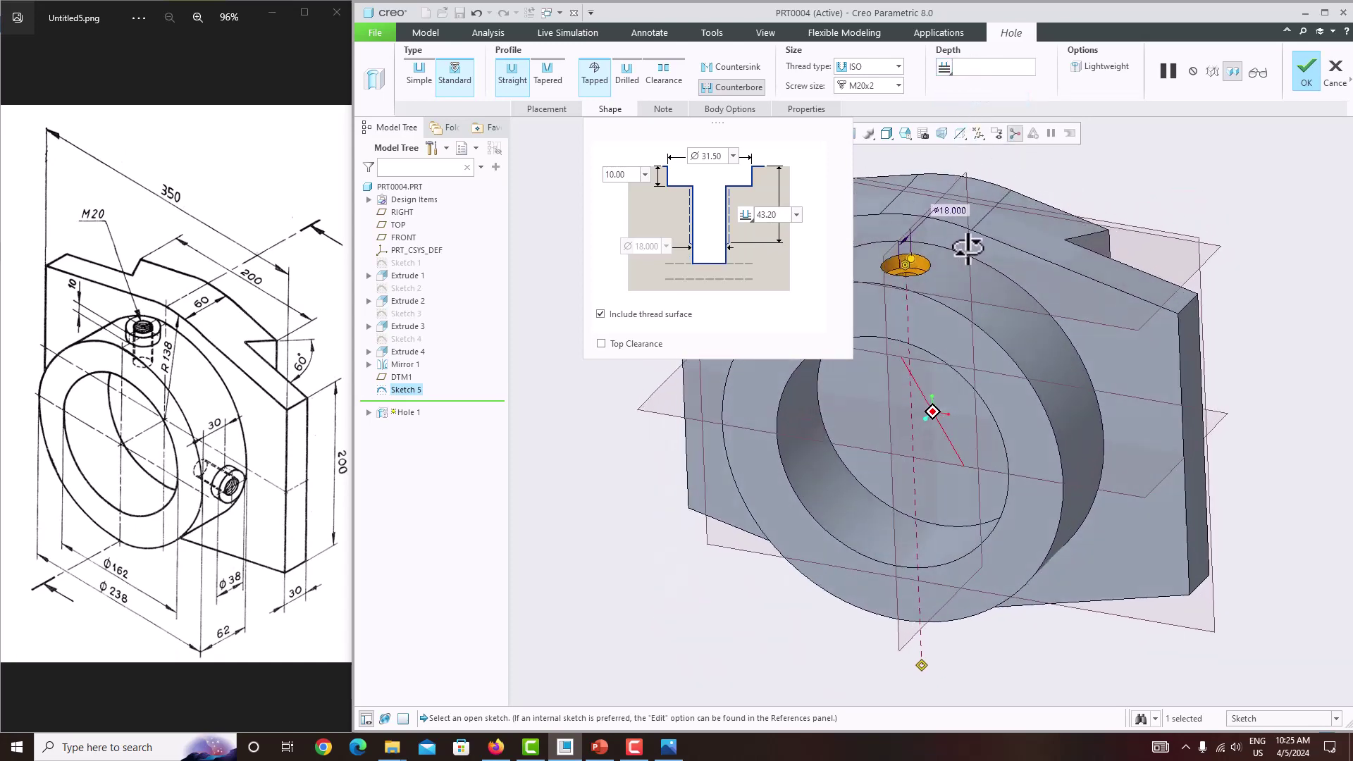
middle_click(1208, 211)
middle_drag(1208, 212, 824, 323)
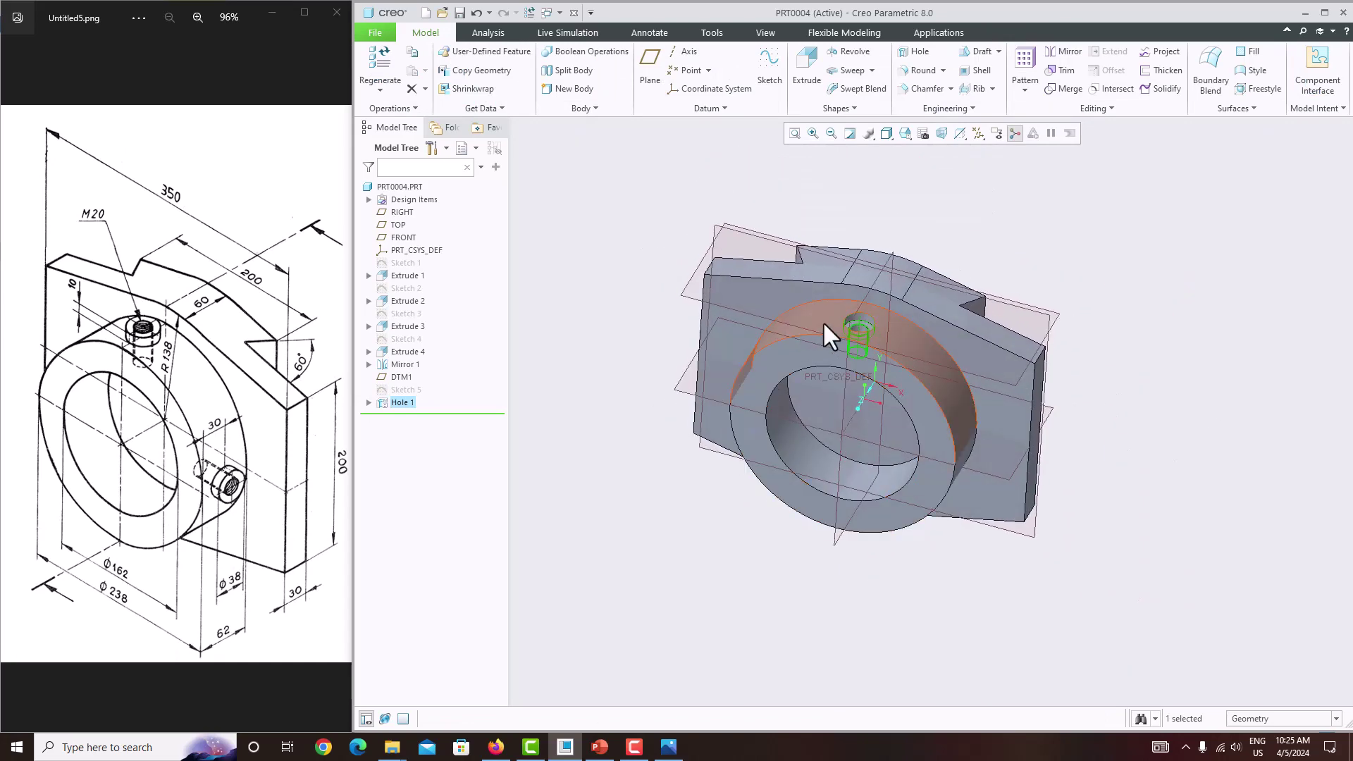
Start an Axis pattern of the tapped hole and use the round boss's centre axis as the pattern centre
middle_drag(974, 463, 960, 432)
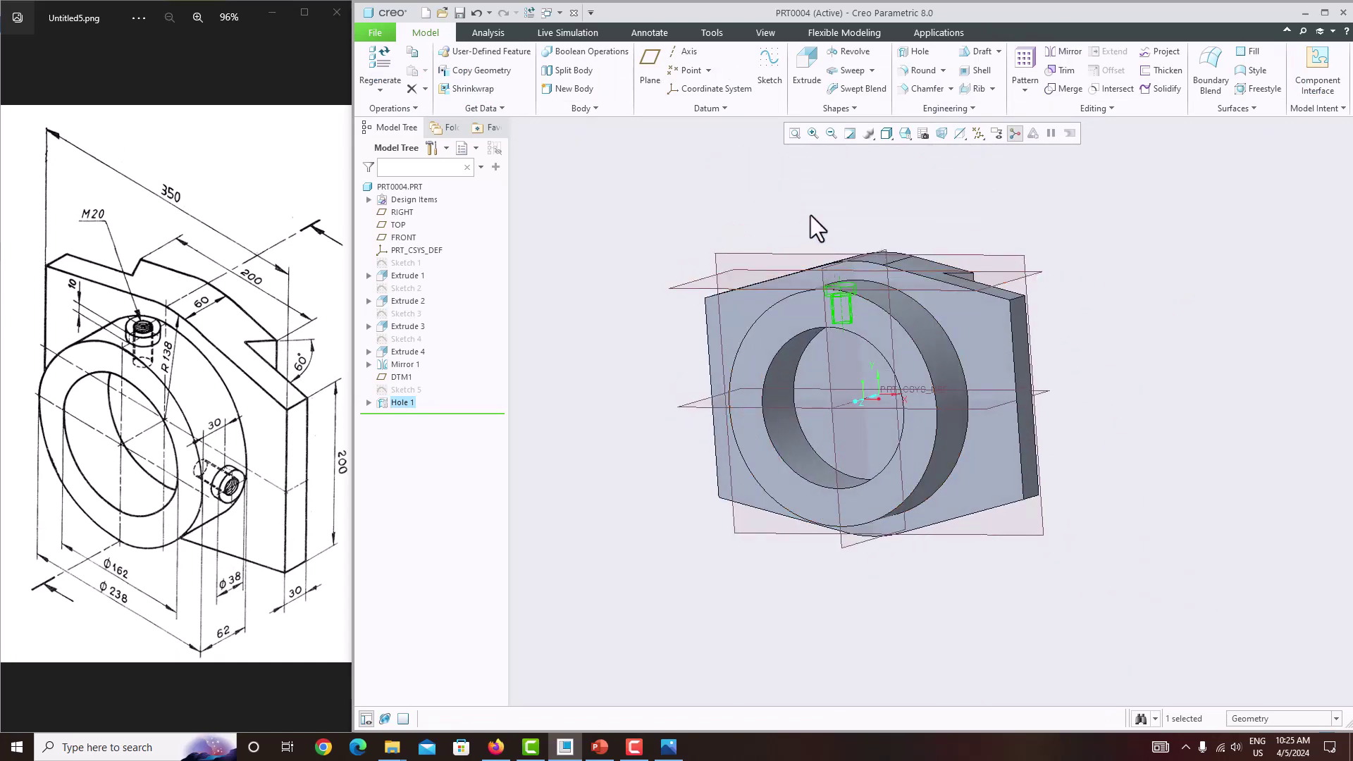
scroll(807, 243, down, 4)
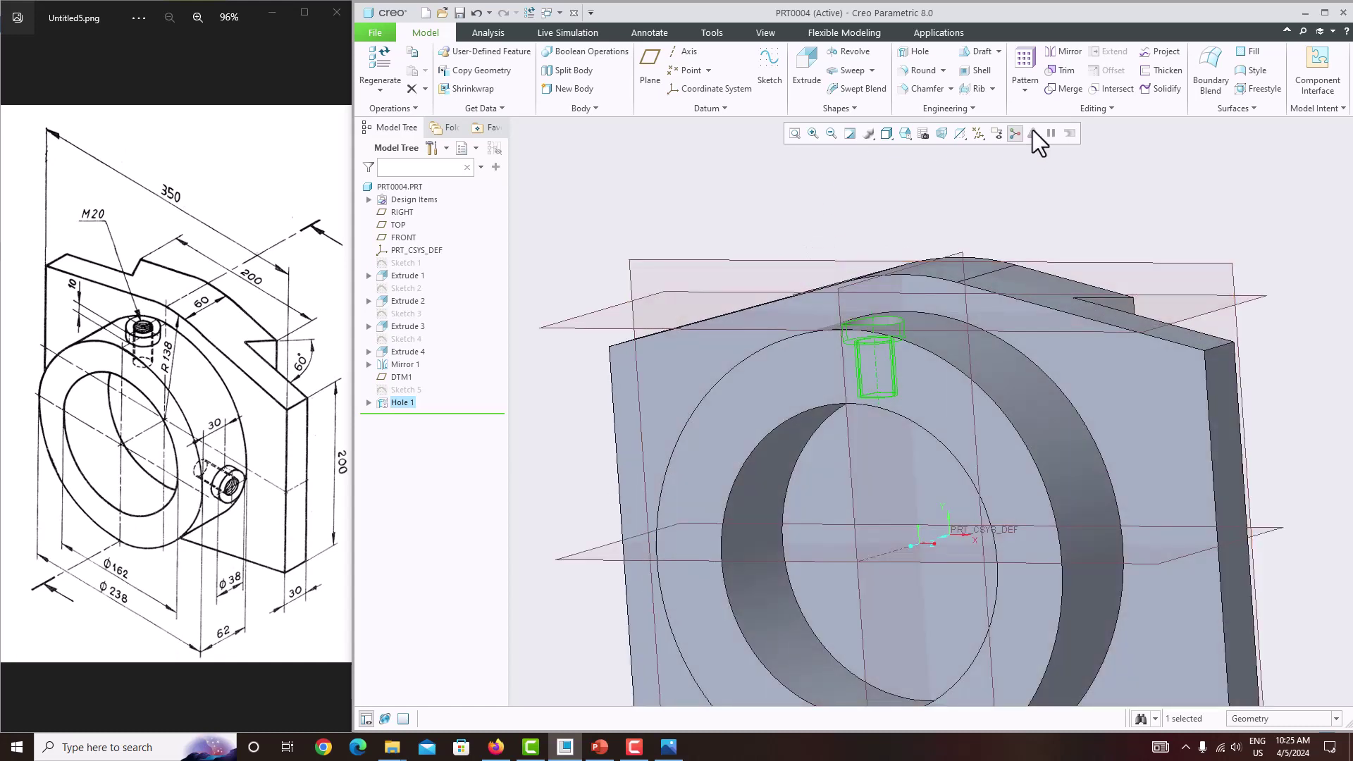
click(1026, 59)
click(425, 73)
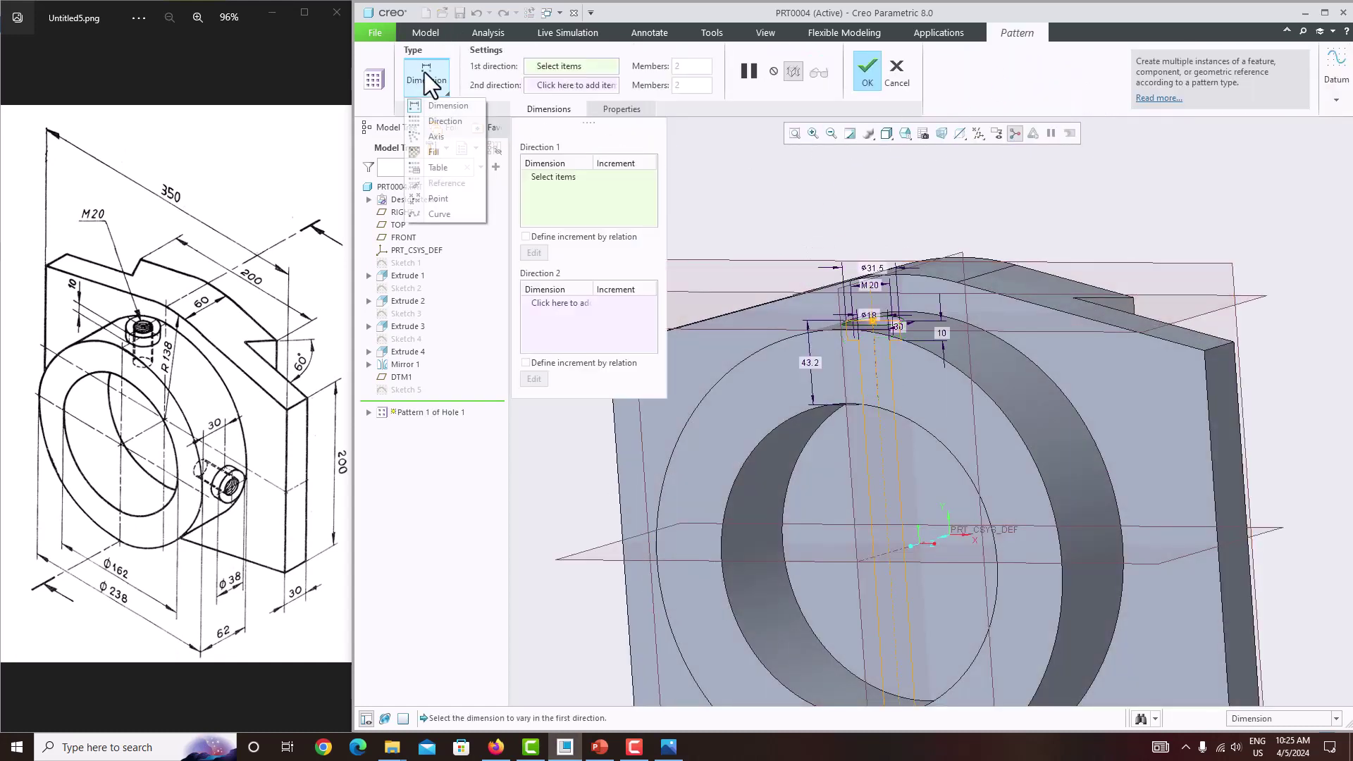
click(446, 141)
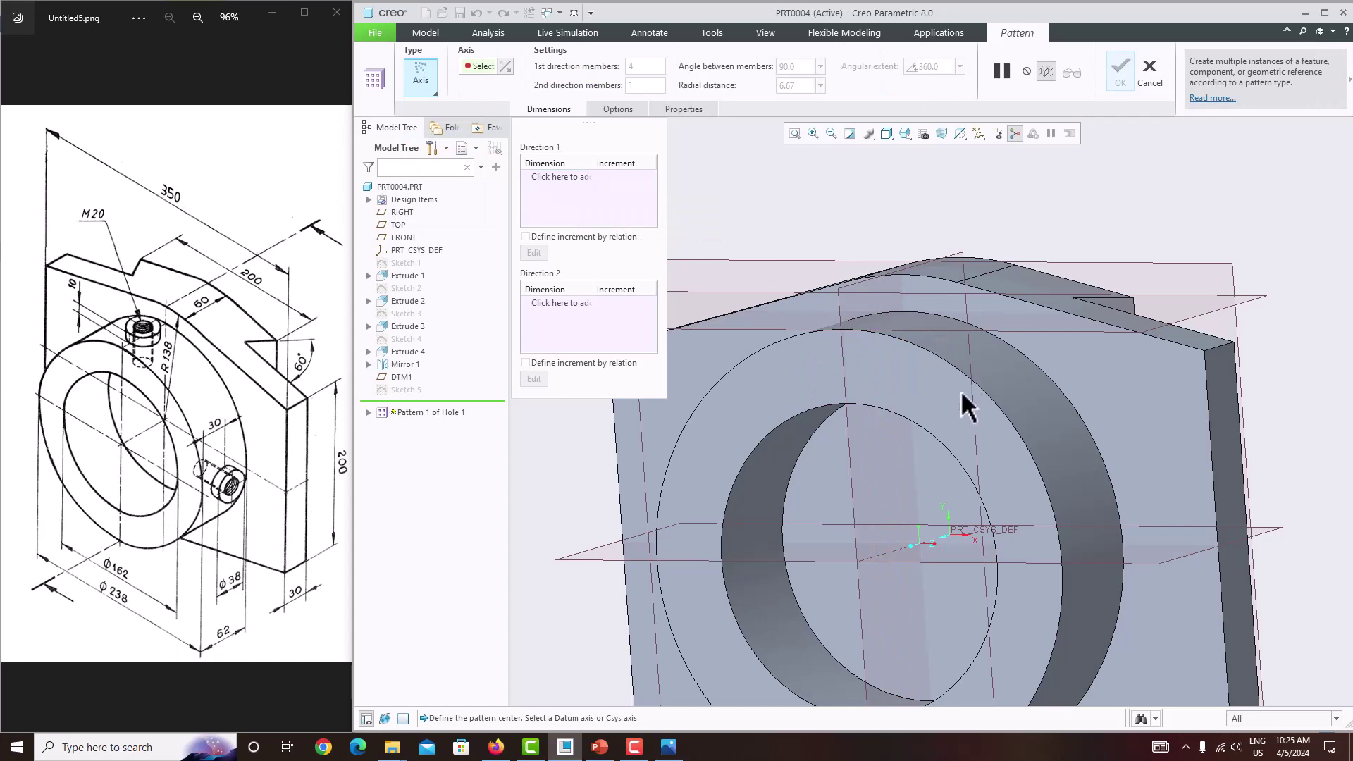
scroll(848, 371, up, 4)
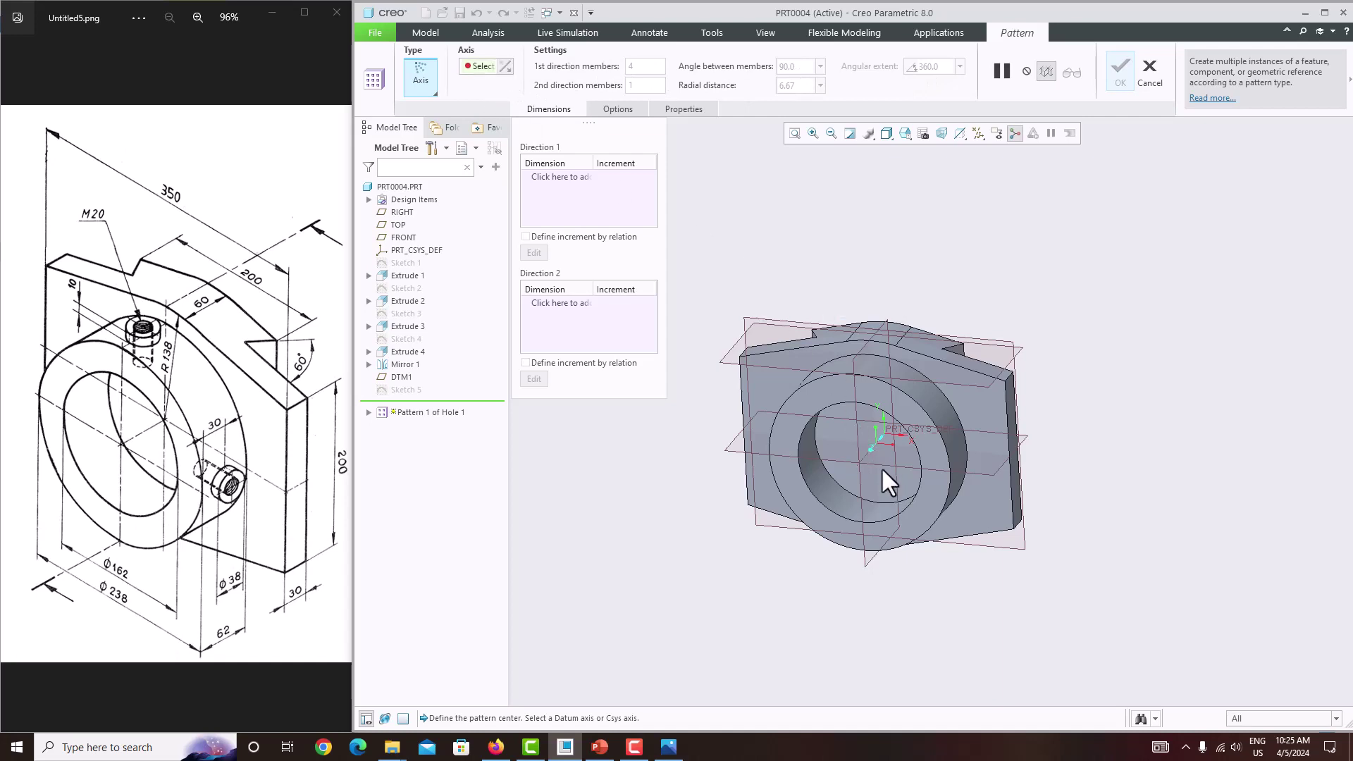
click(864, 455)
scroll(862, 451, down, 4)
scroll(881, 423, up, 3)
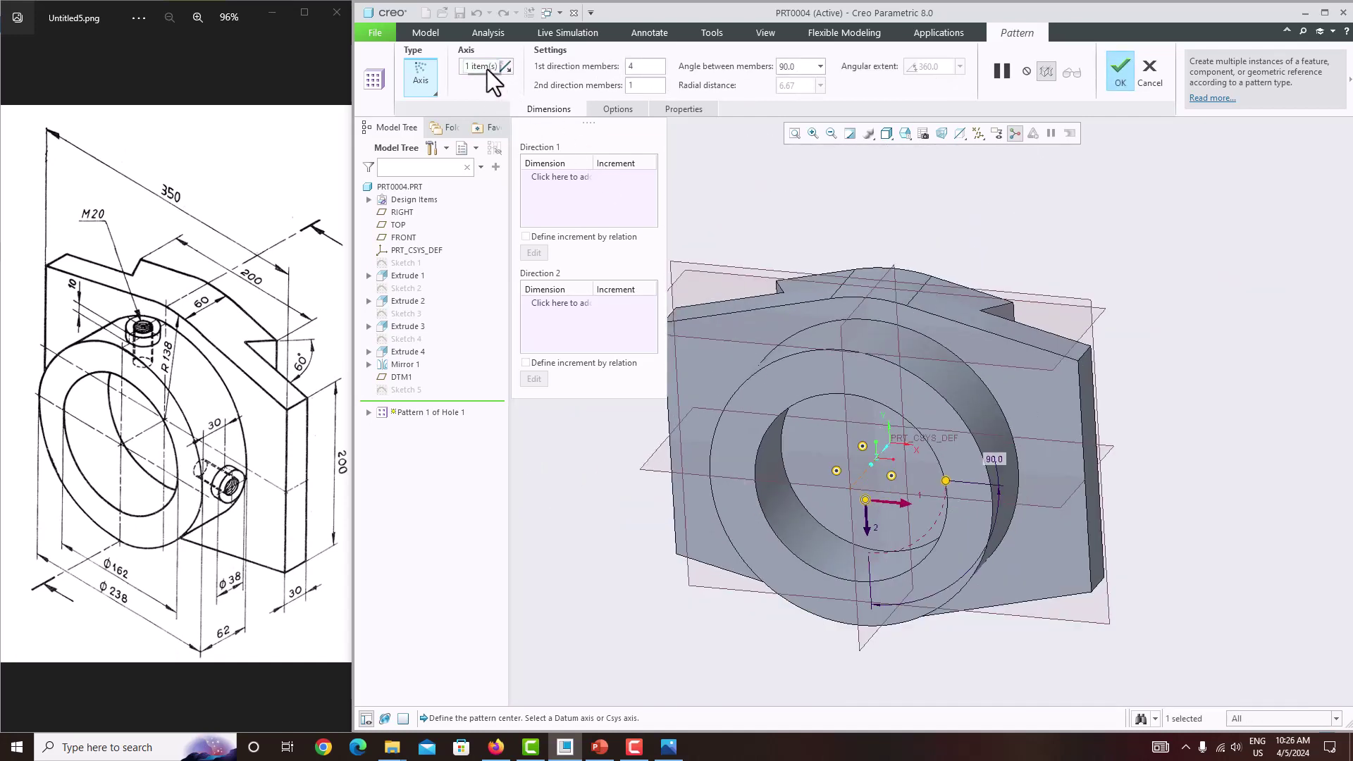
scroll(946, 523, down, 2)
middle_drag(959, 521, 971, 497)
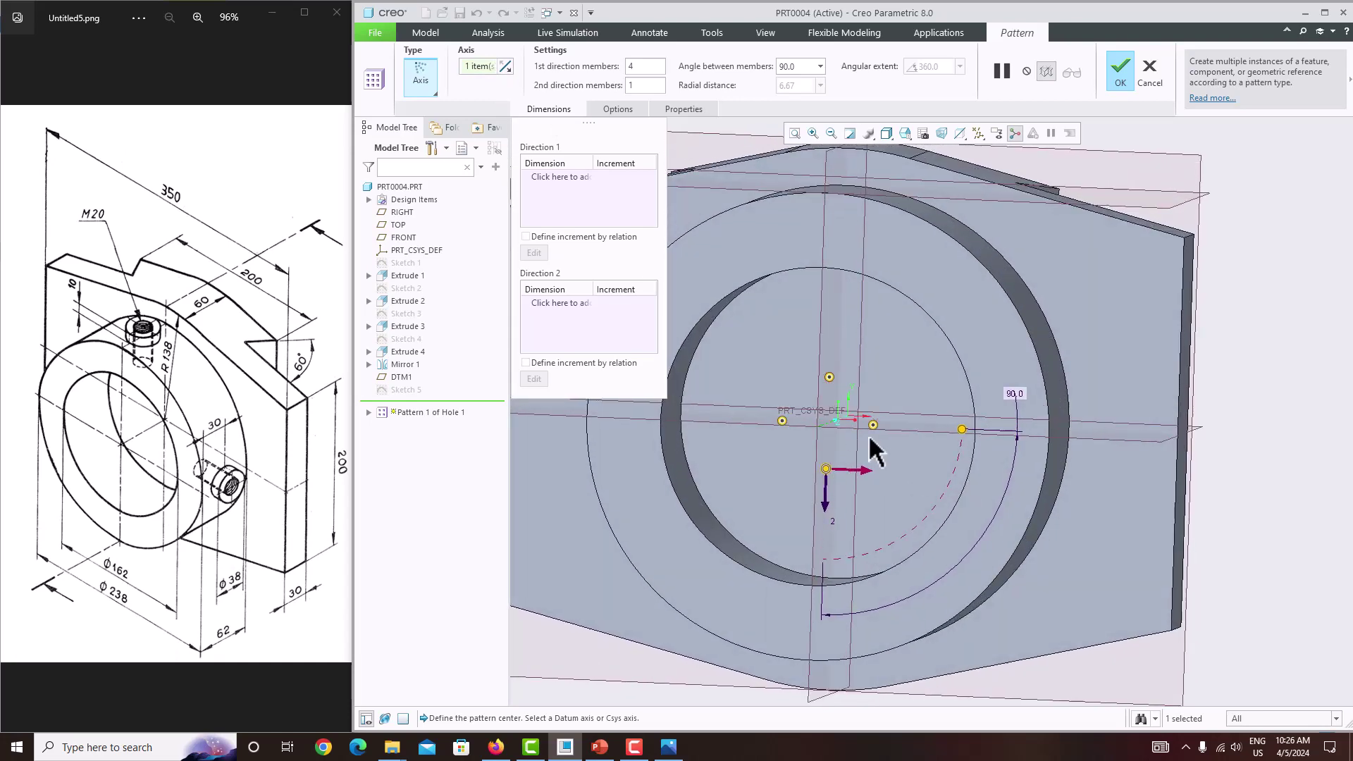
Set the hole pattern's first direction members to 2 and finish the pattern
click(645, 68)
text(2)
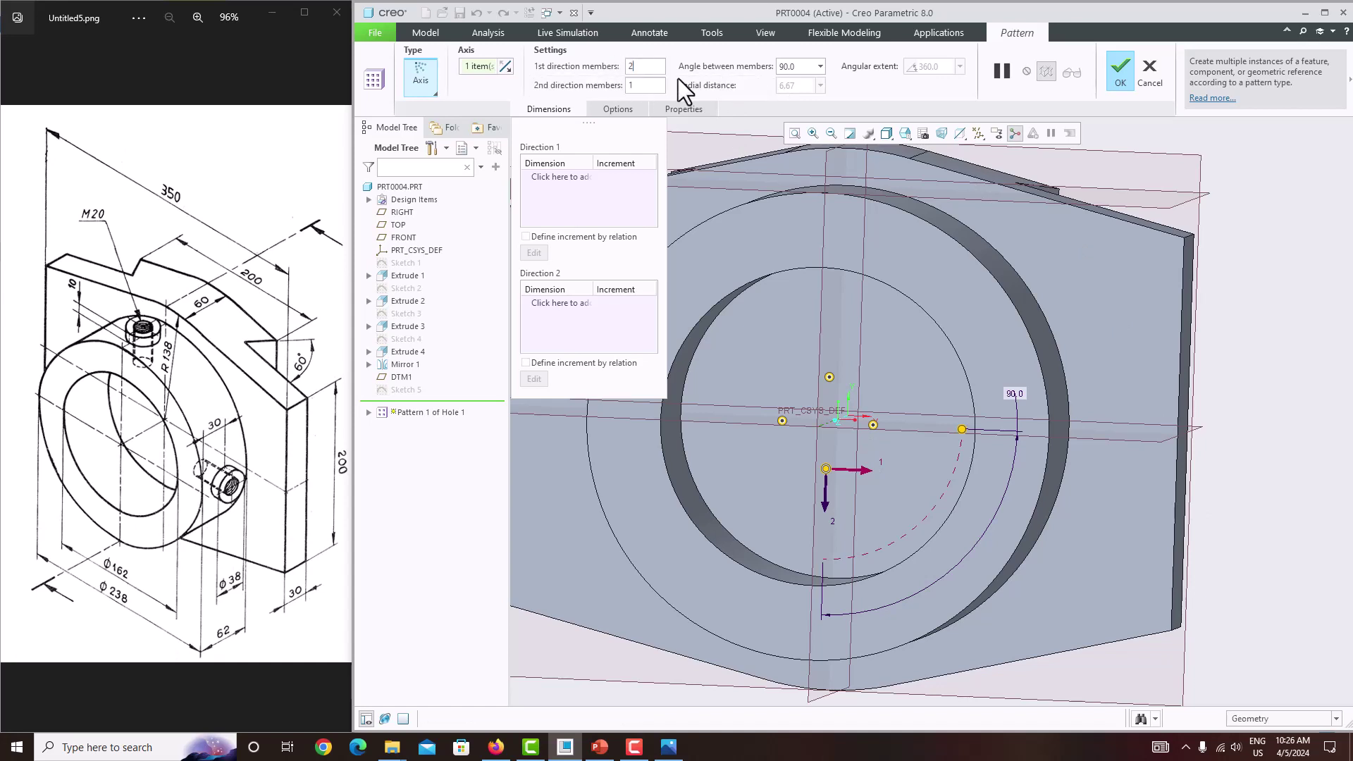
click(1121, 71)
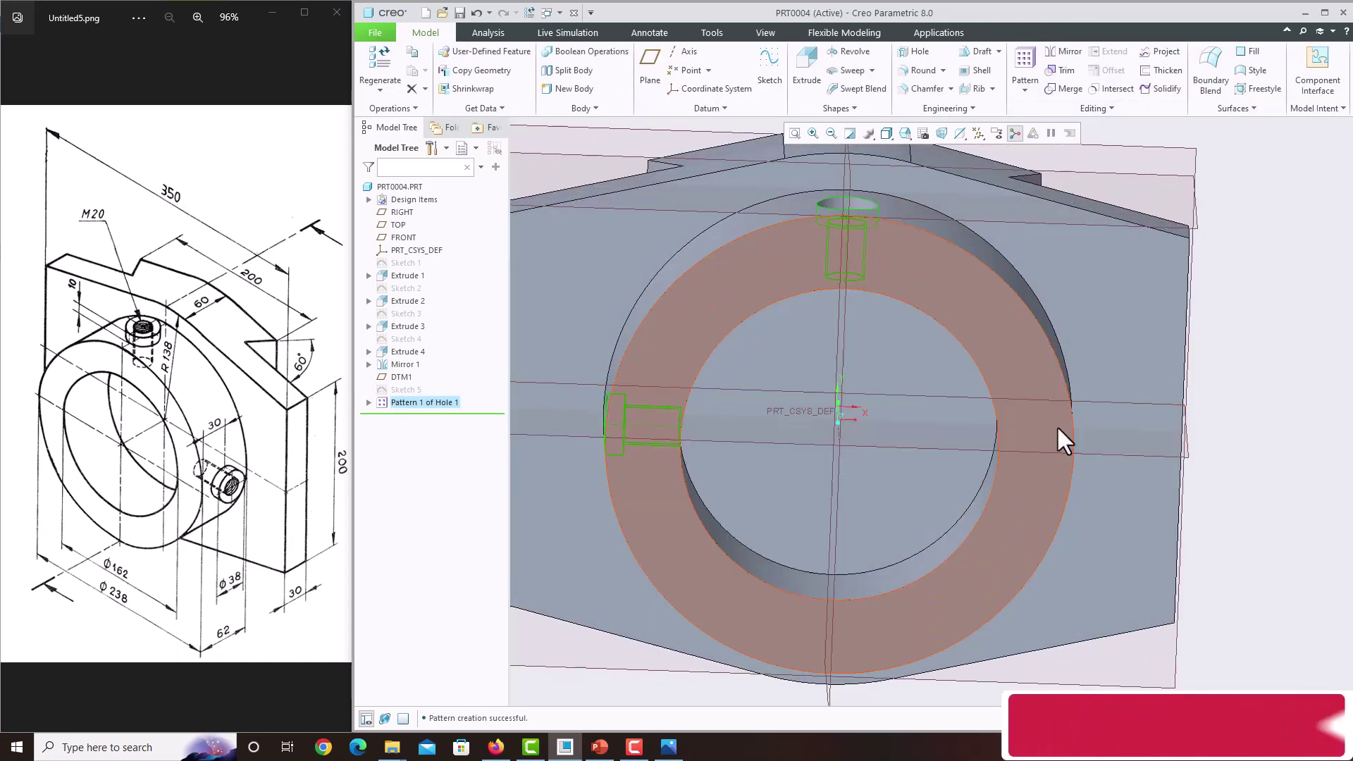
Edit the hole pattern's definition and reverse its angular direction so the second hole falls on the boss's opposite side
click(400, 407)
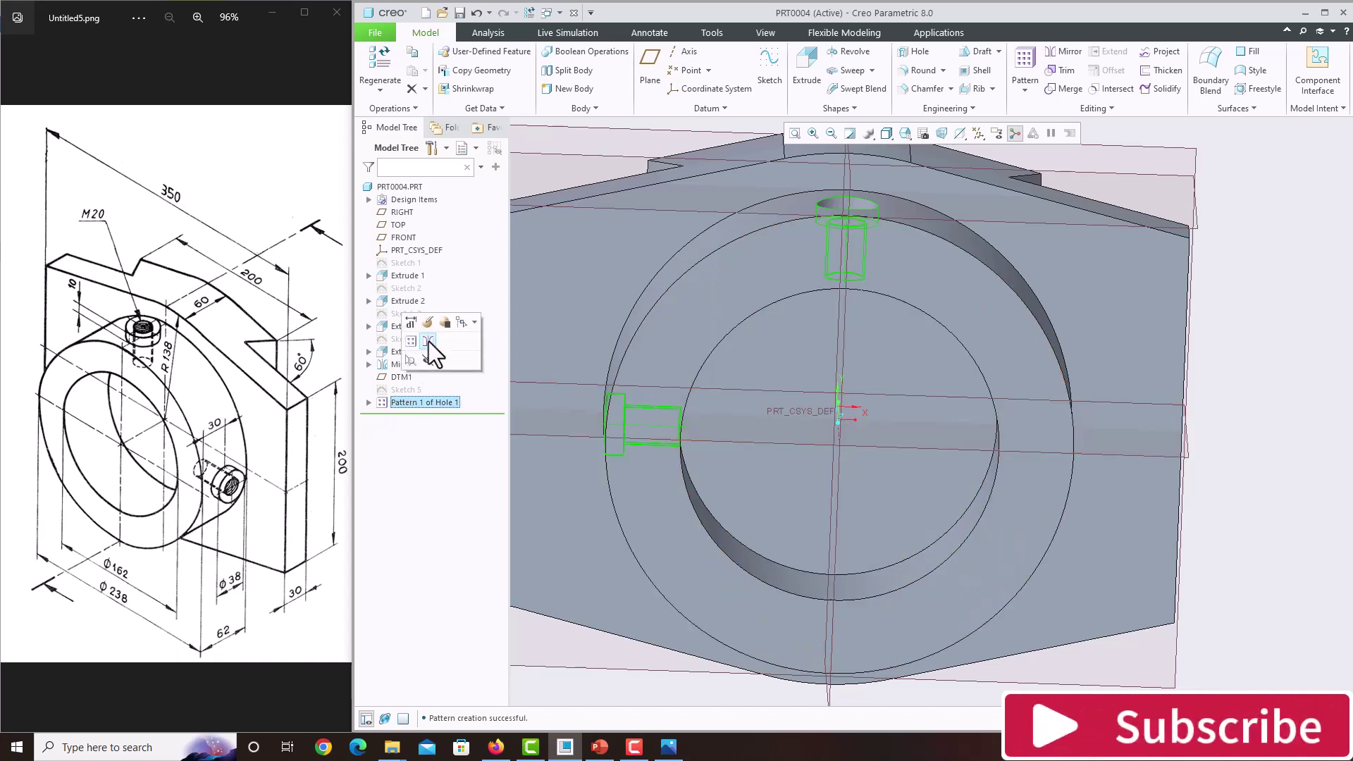
click(426, 327)
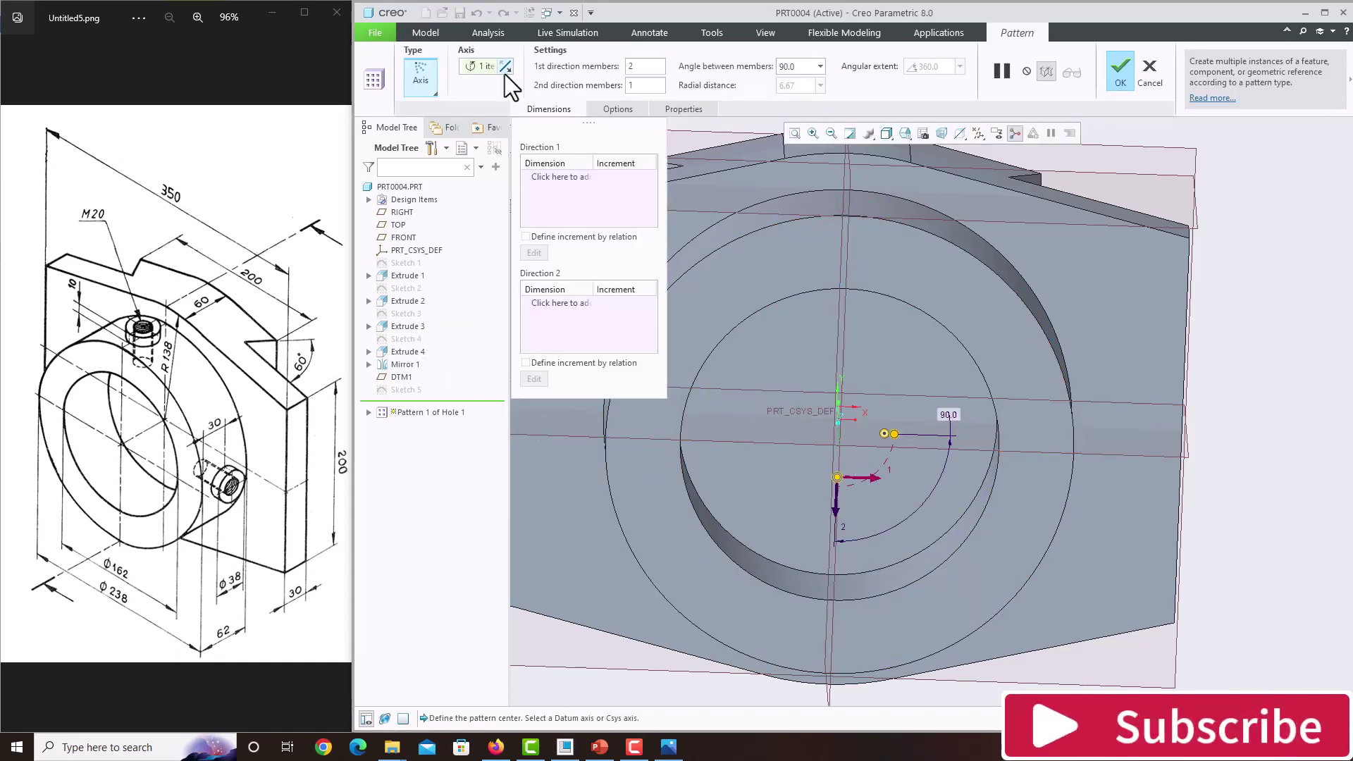
click(504, 67)
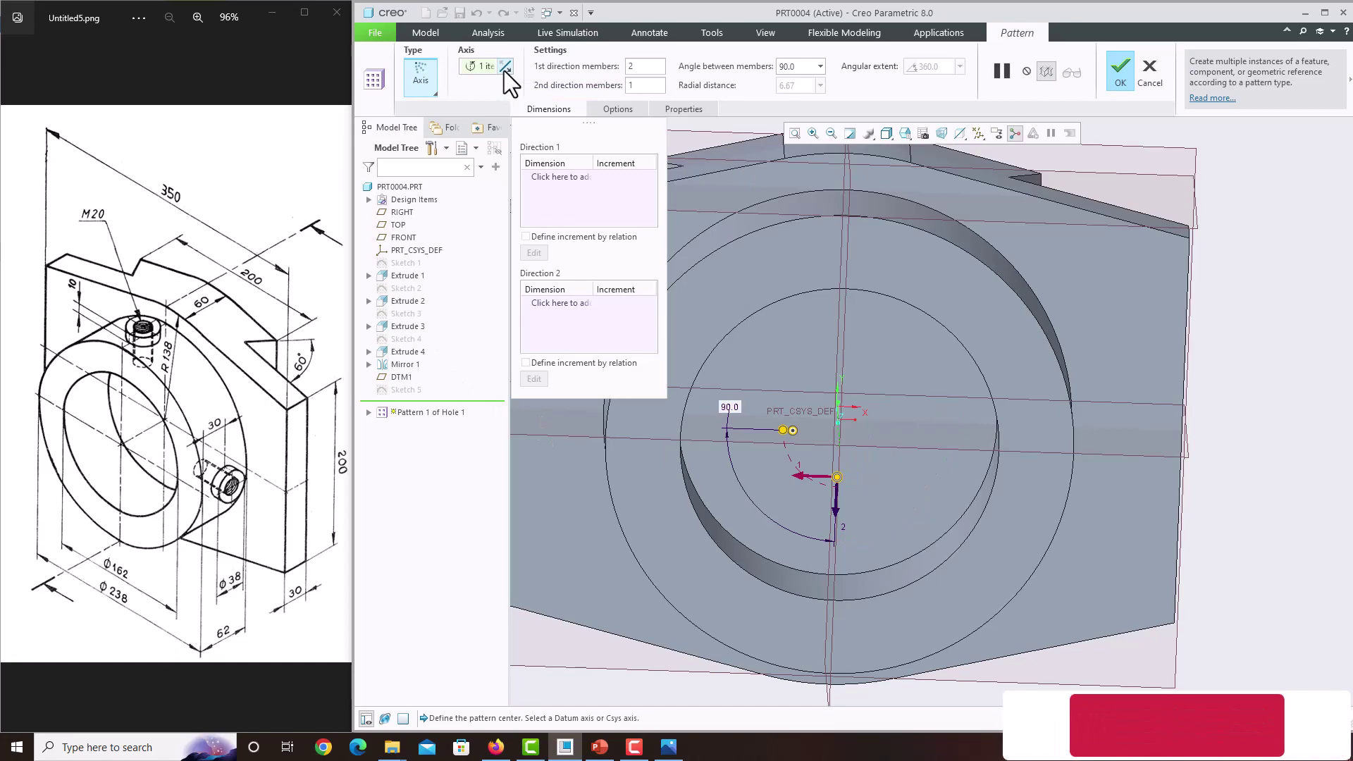
click(1124, 74)
middle_drag(1063, 200, 963, 308)
scroll(1058, 416, down, 5)
scroll(1122, 413, up, 4)
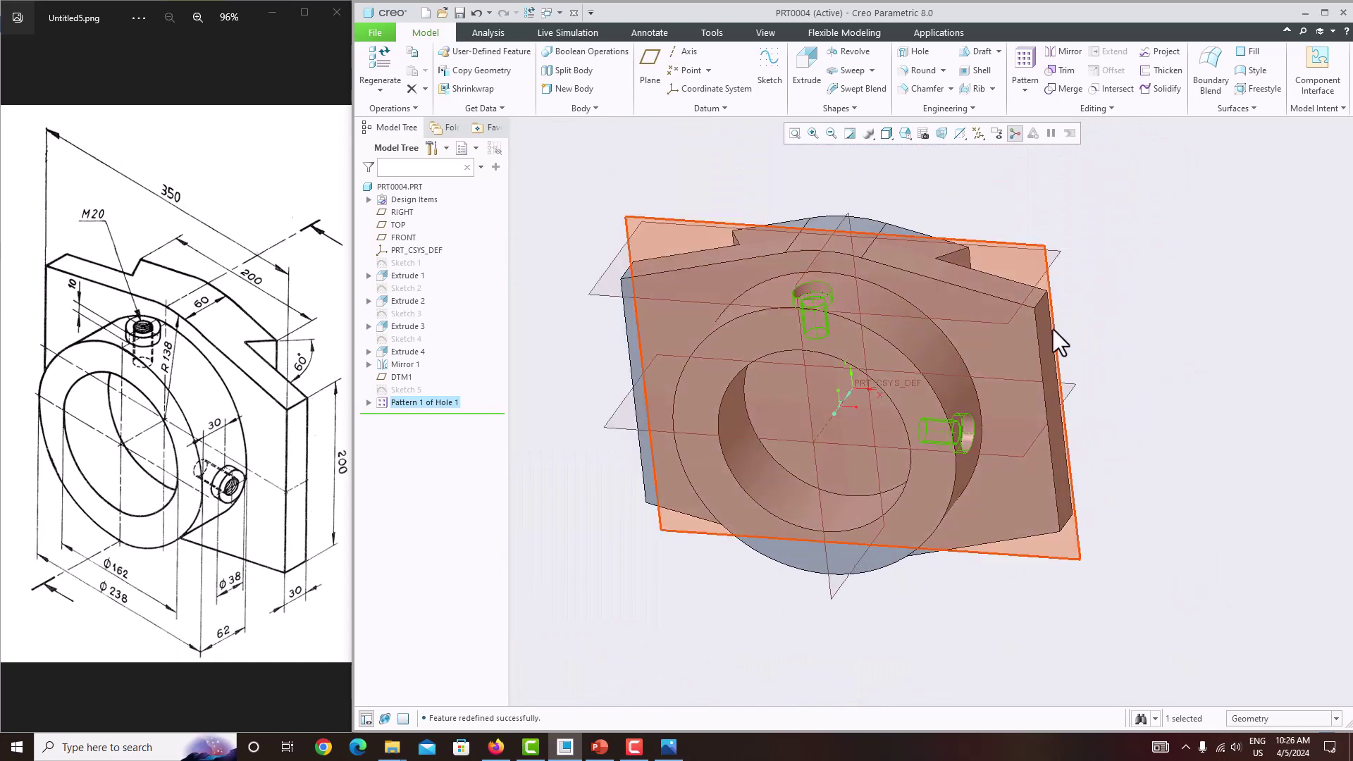
Turn off the display of all datum features and set the display style to Shading With Edges
click(978, 134)
click(978, 150)
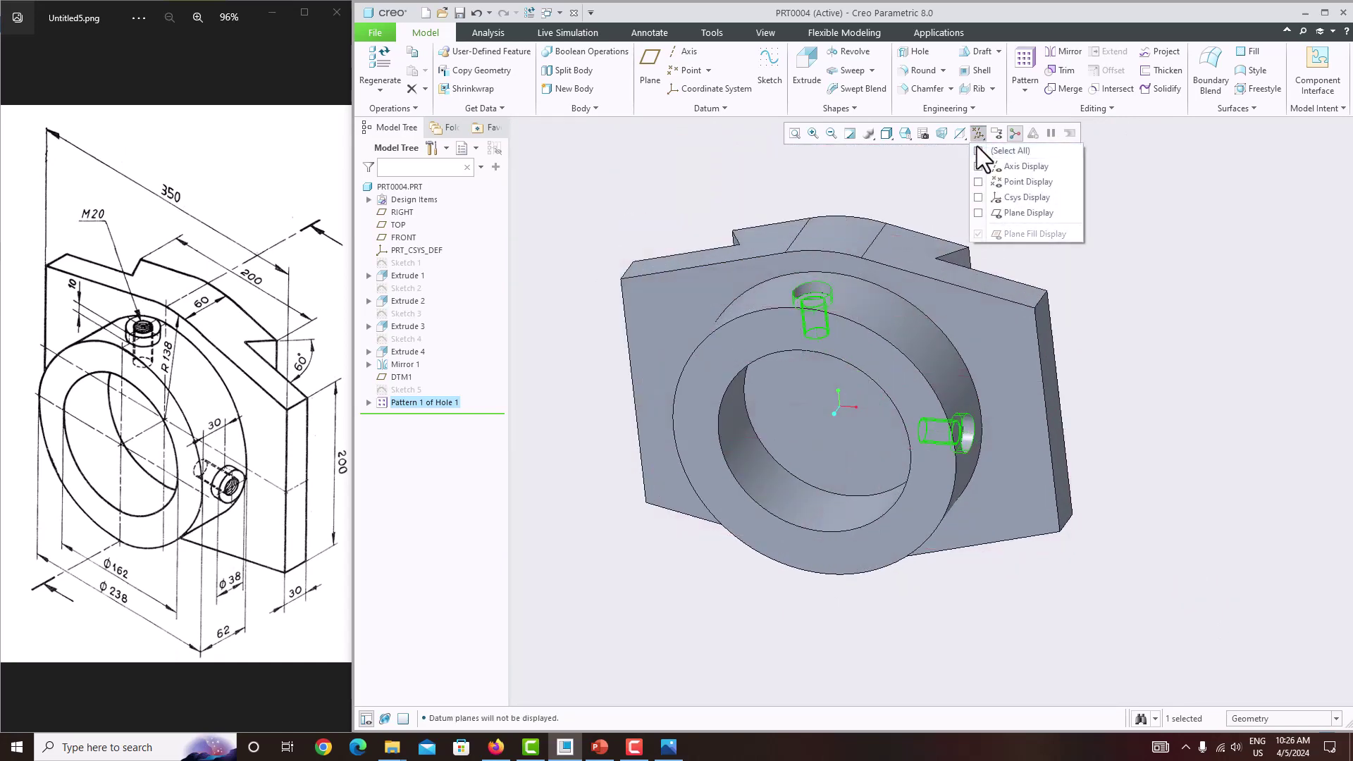
click(887, 133)
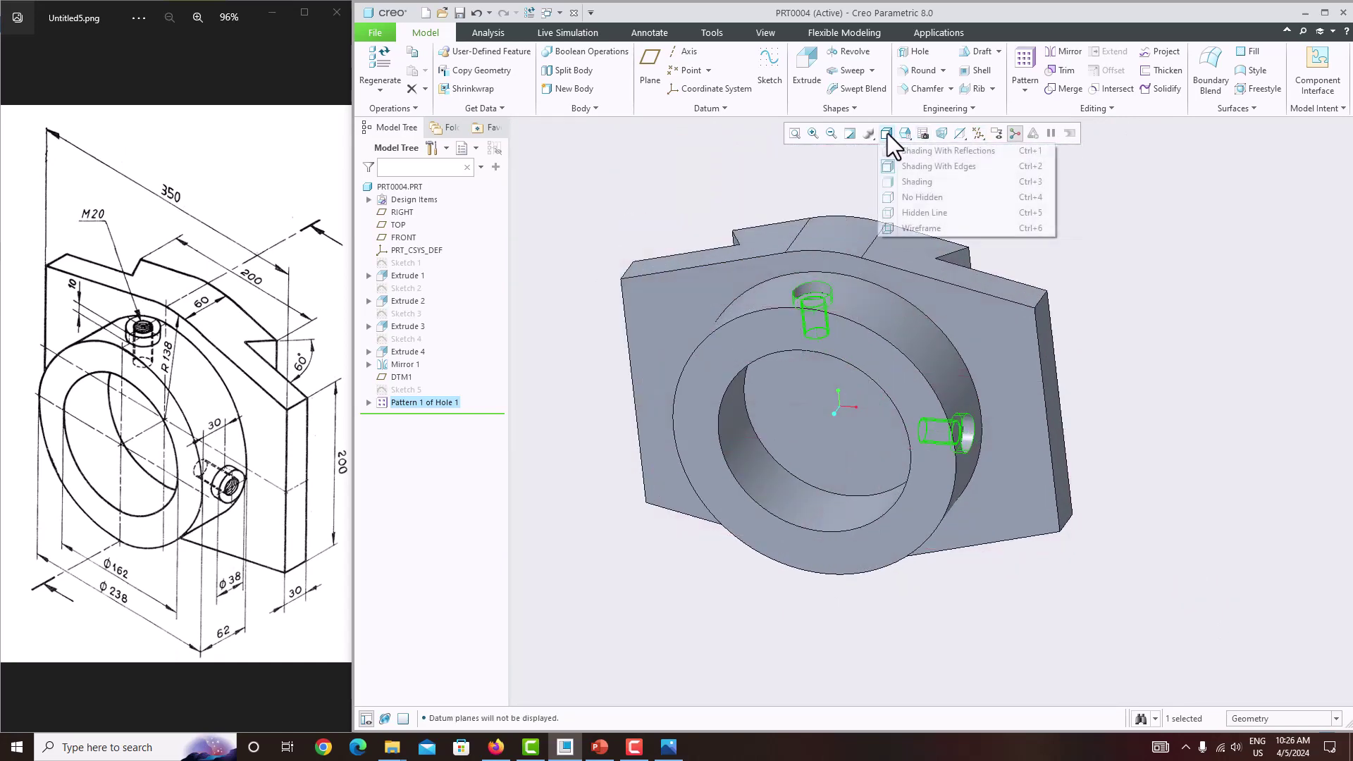
click(910, 163)
Reorient the model to a saved orientation, maximize the modelling window and clear the selection
click(905, 134)
click(911, 154)
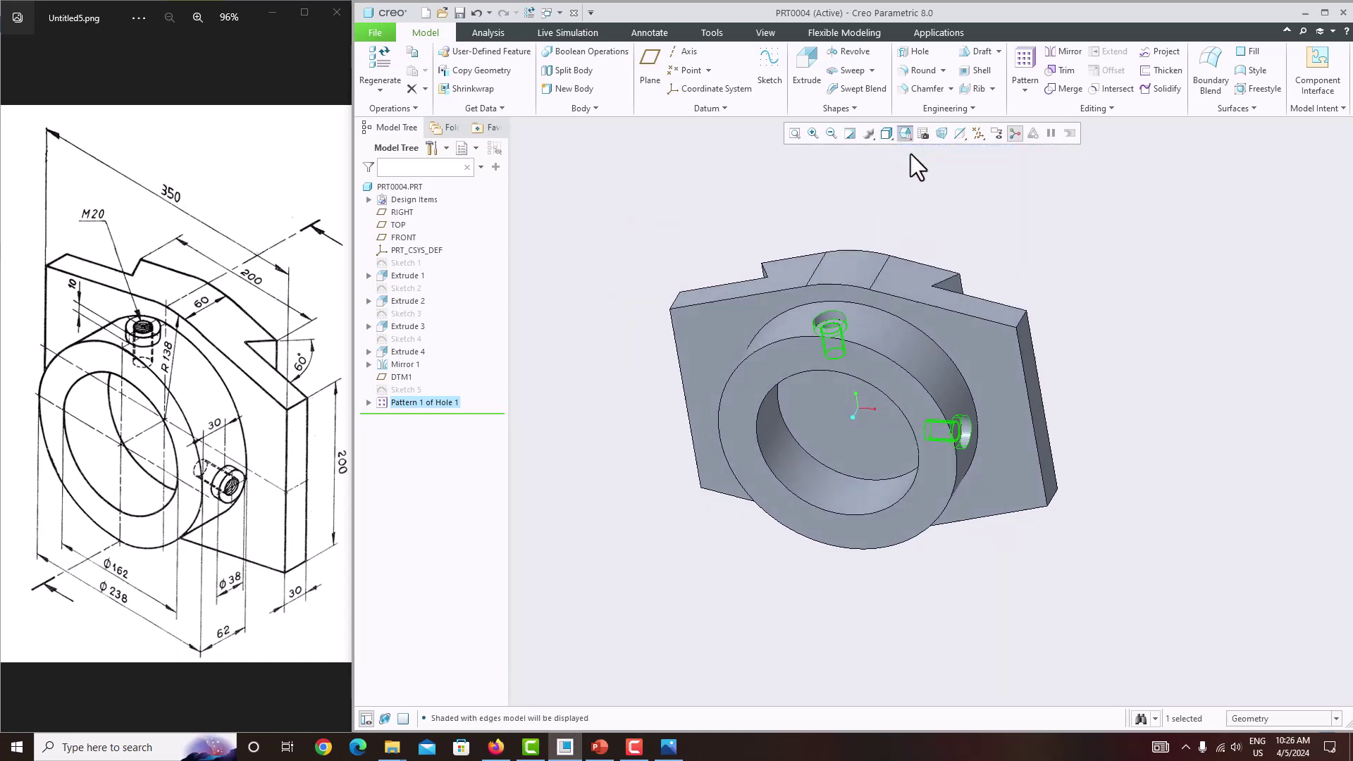
click(1324, 12)
middle_drag(933, 490, 913, 435)
click(1099, 395)
mouse_move(1099, 395)
middle_down()
mouse_move(1138, 424)
mouse_move(1030, 508)
mouse_move(1081, 359)
mouse_move(1165, 350)
mouse_move(1252, 390)
mouse_move(1000, 402)
mouse_move(982, 426)
mouse_move(959, 416)
middle_up()
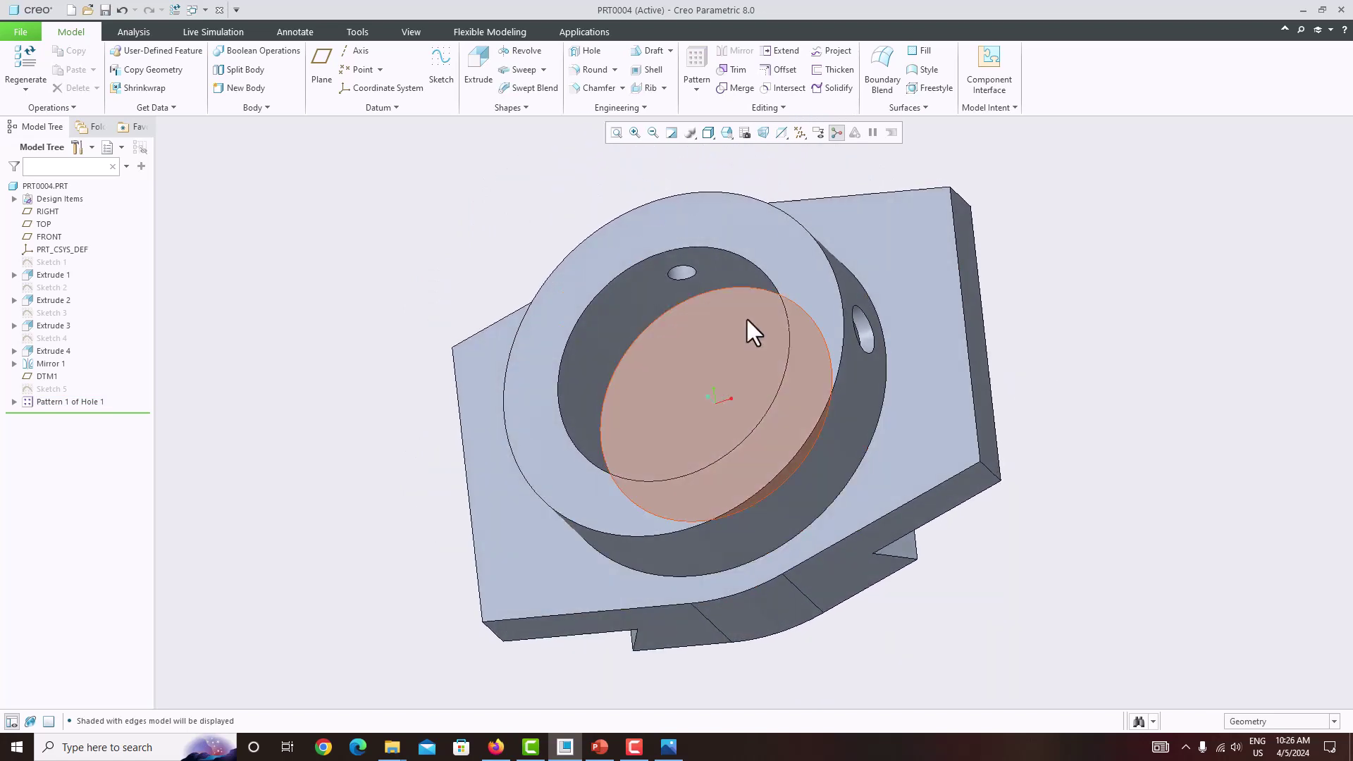
Choose the white appearance and select the counterbore and bore surfaces of the upper tapped hole for it
click(426, 36)
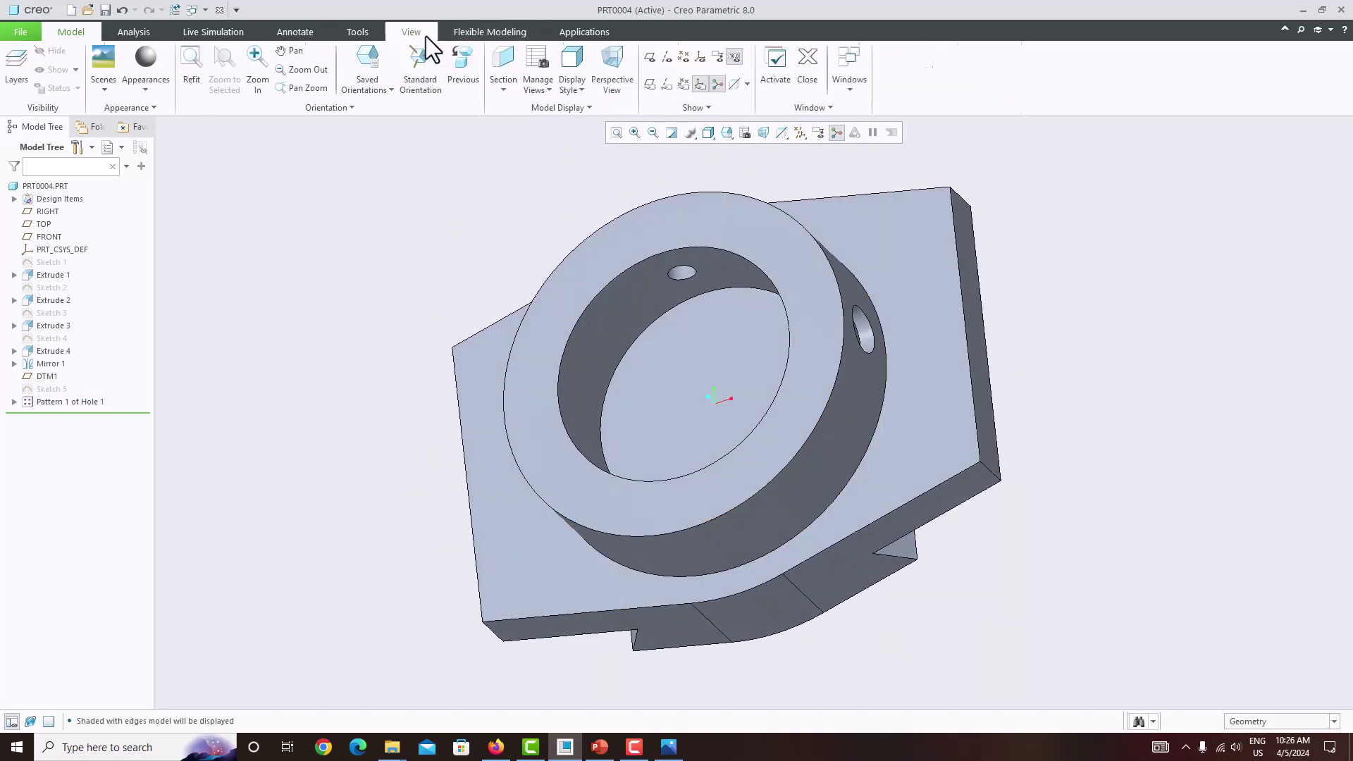
click(145, 86)
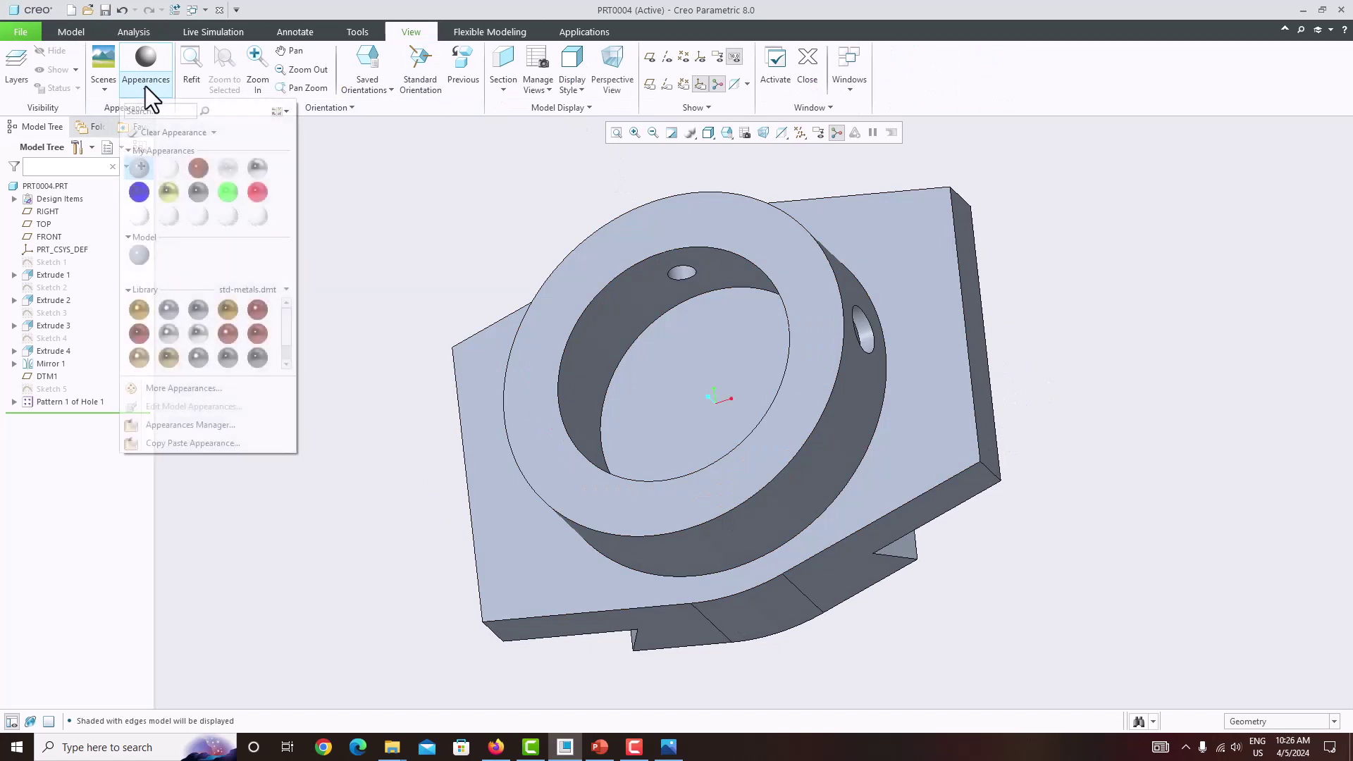
click(168, 173)
middle_drag(621, 338, 673, 331)
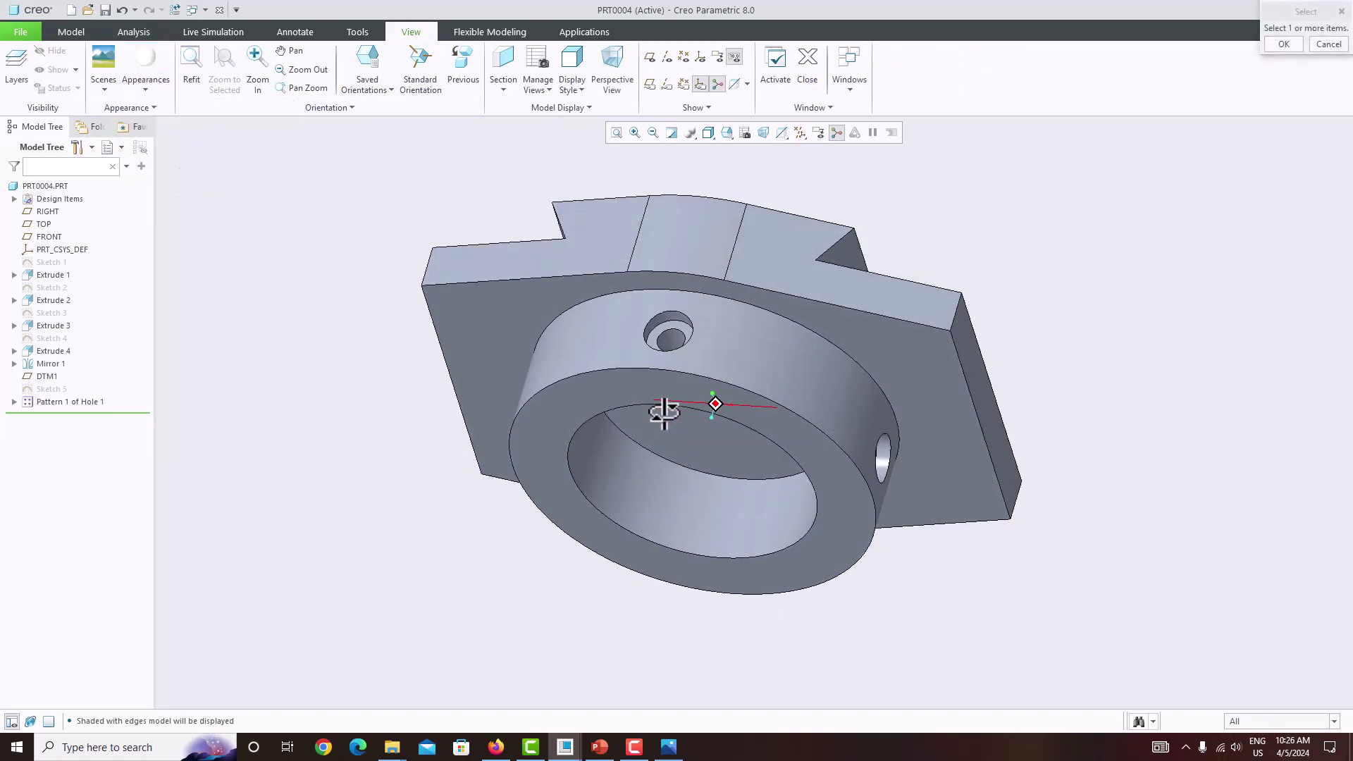
click(671, 324)
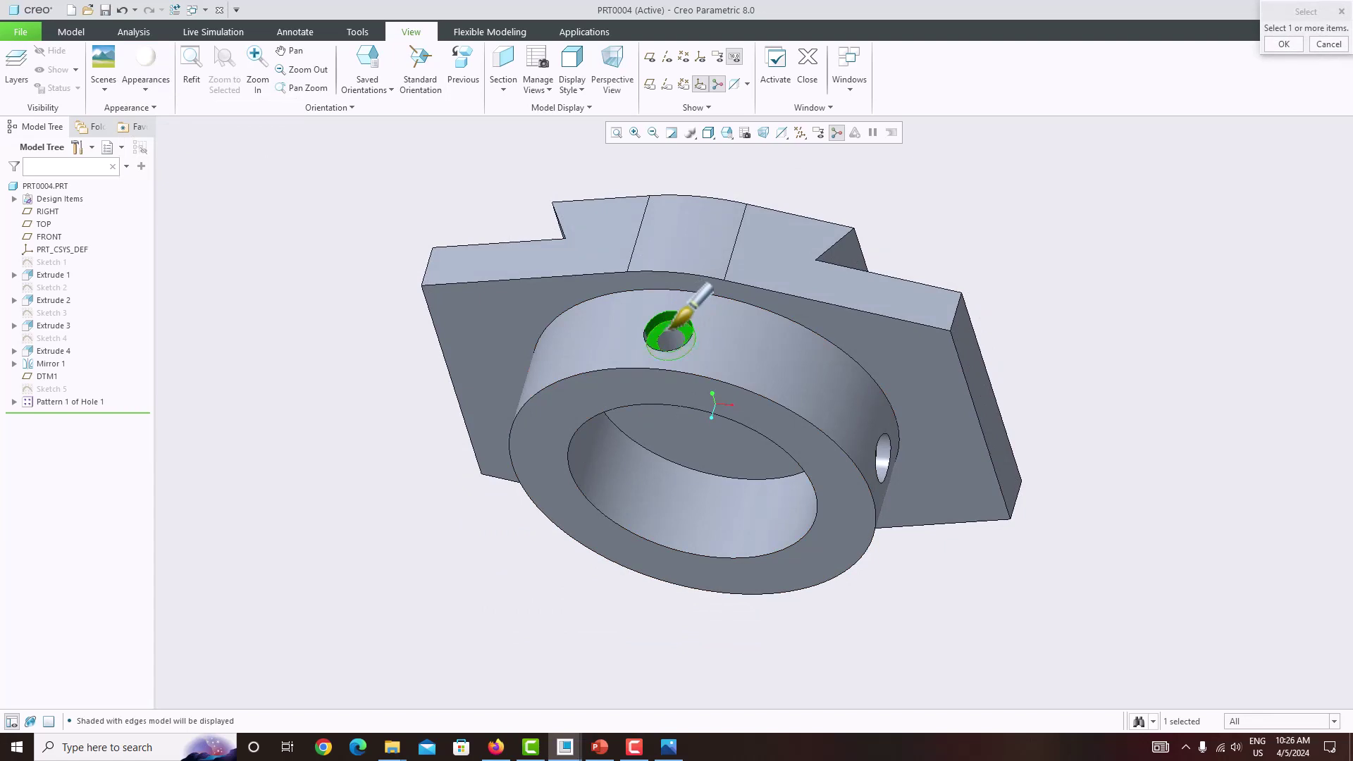
middle_drag(680, 326, 552, 392)
scroll(559, 378, up, 5)
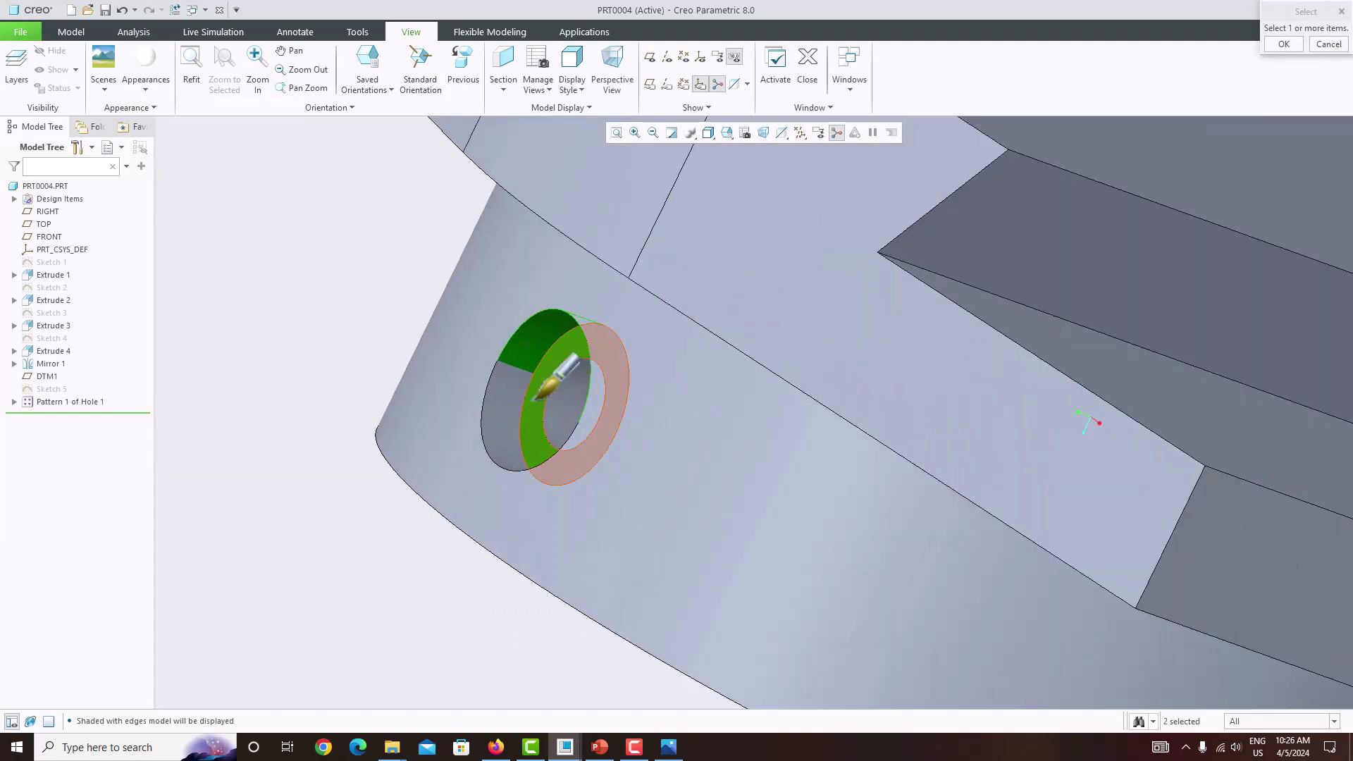
ctrl+click(520, 398)
ctrl+click(563, 392)
ctrl+click(570, 387)
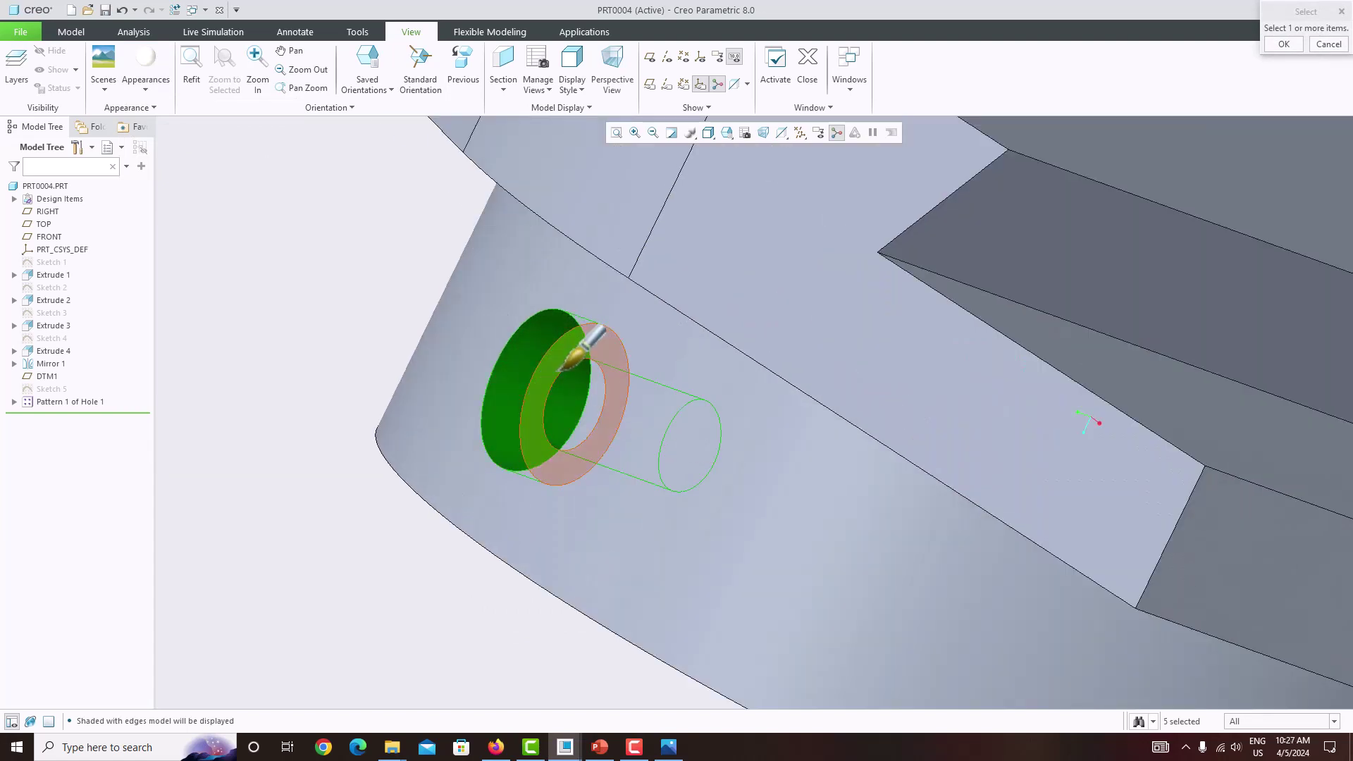
Add the counterbore and bore surfaces of the second, side tapped hole to the appearance selection
scroll(557, 371, down, 5)
middle_drag(596, 377, 589, 314)
scroll(773, 387, up, 5)
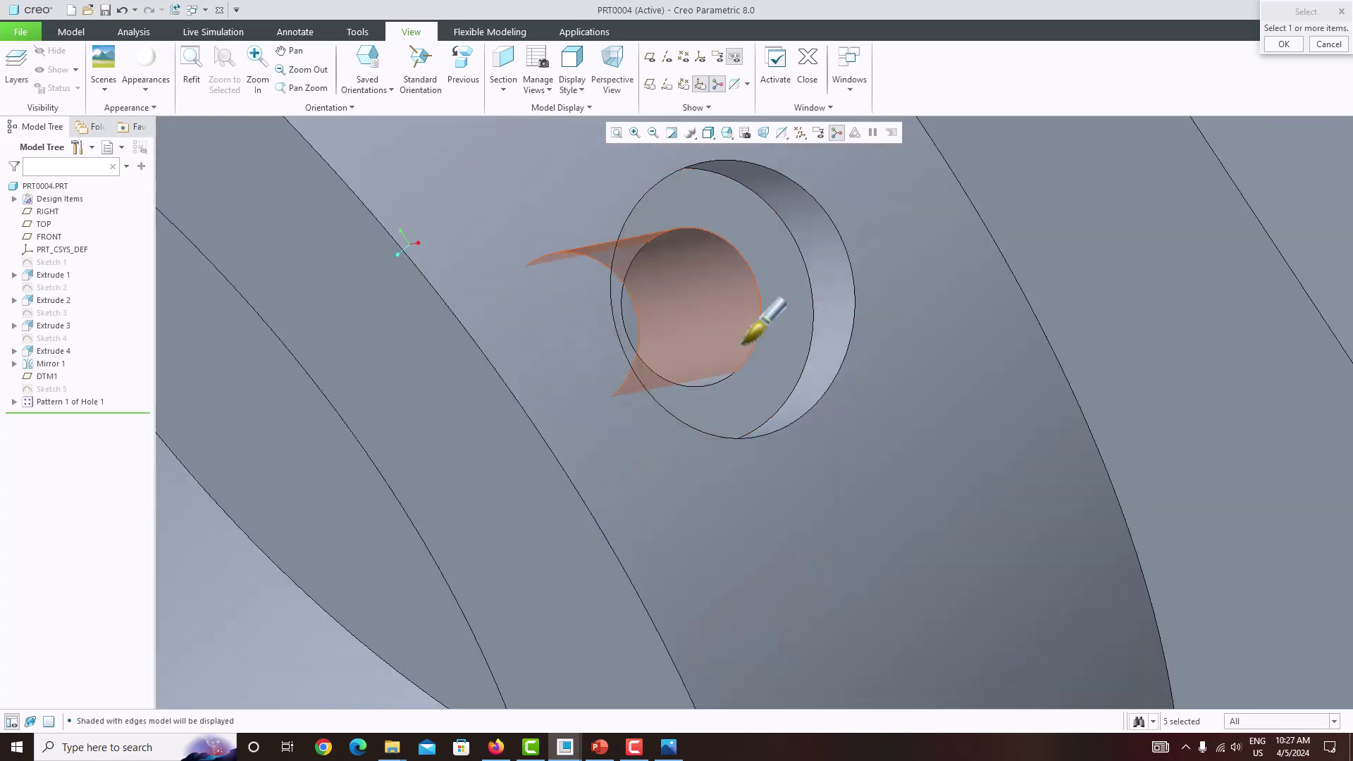
ctrl+click(765, 374)
ctrl+click(761, 370)
ctrl+click(731, 356)
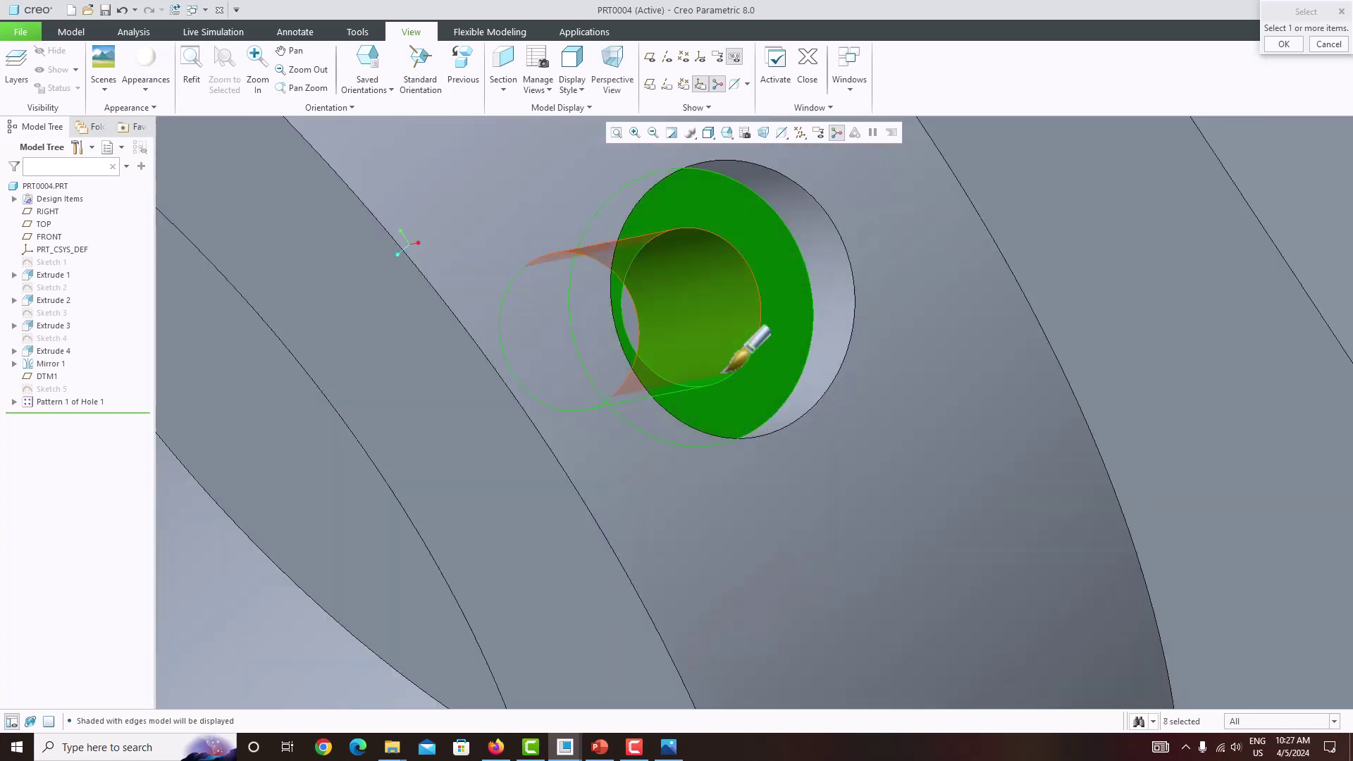
middle_drag(843, 248, 834, 302)
ctrl+click(776, 351)
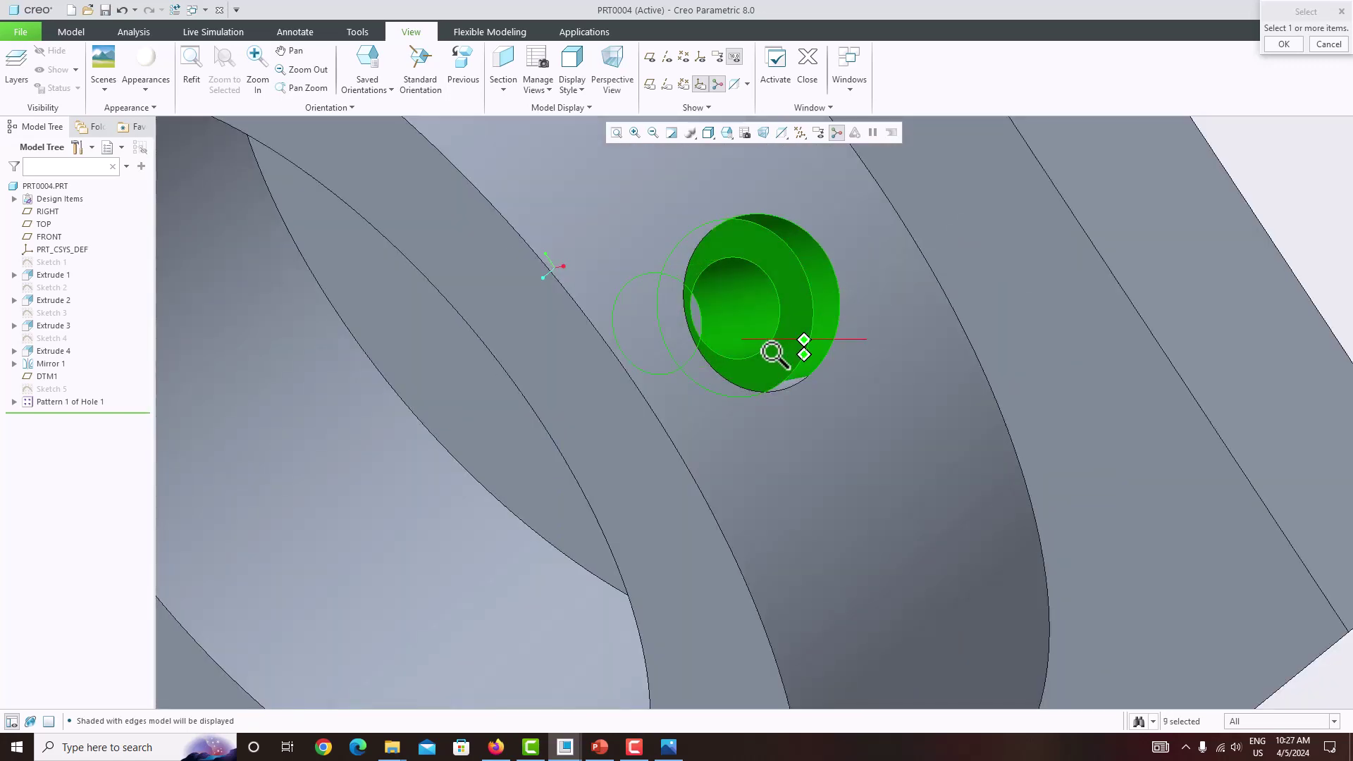
ctrl+click(799, 381)
scroll(803, 318, down, 5)
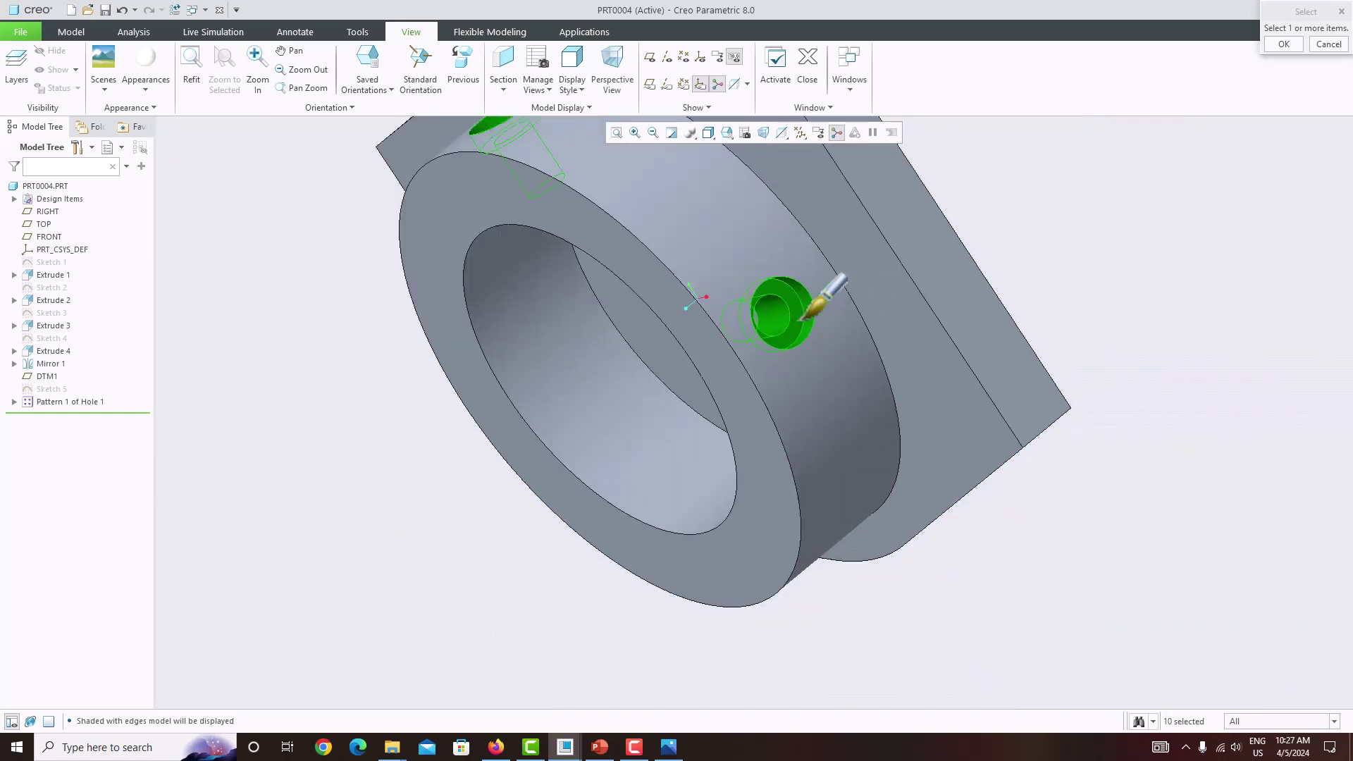
Add both halves of the boss's large bore surface to the selection and apply the white appearance
middle_drag(803, 318, 859, 290)
ctrl+click(795, 367)
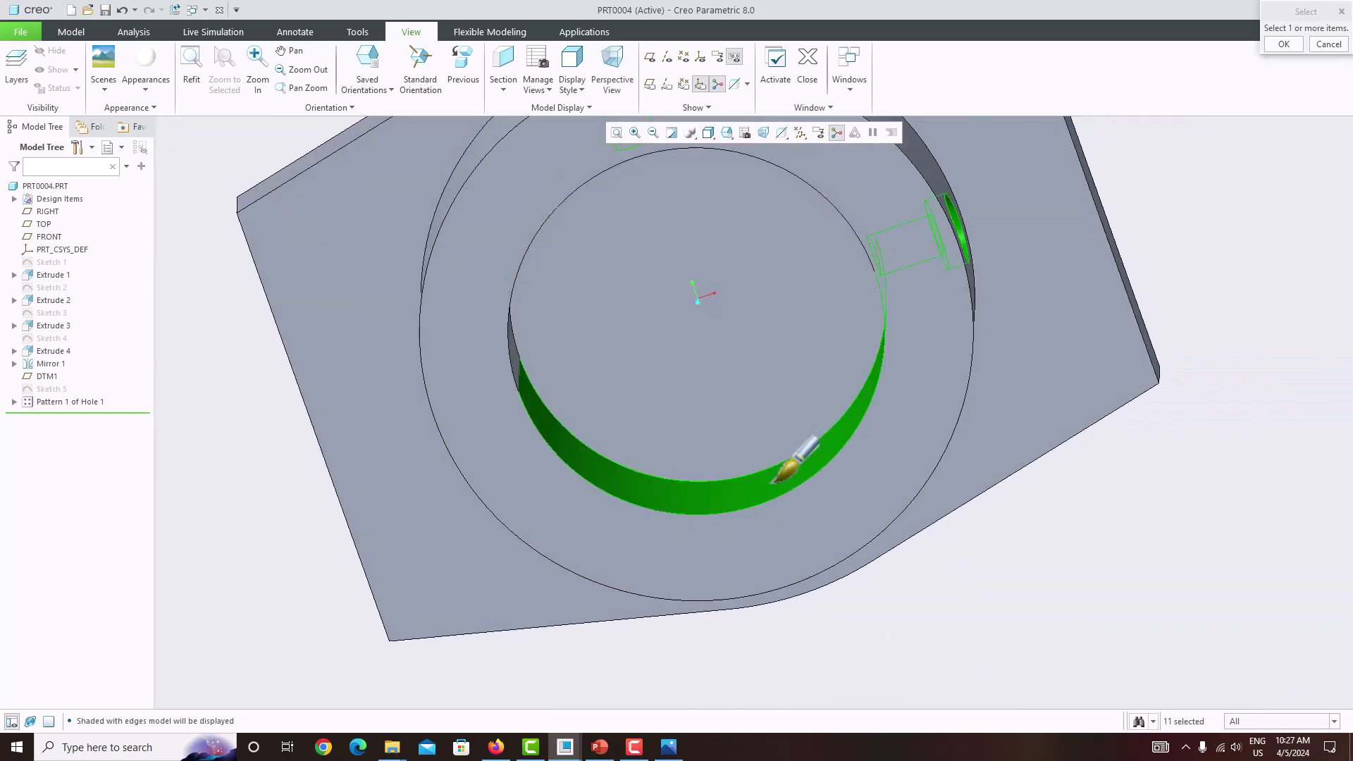
middle_drag(764, 354, 687, 331)
ctrl+click(559, 151)
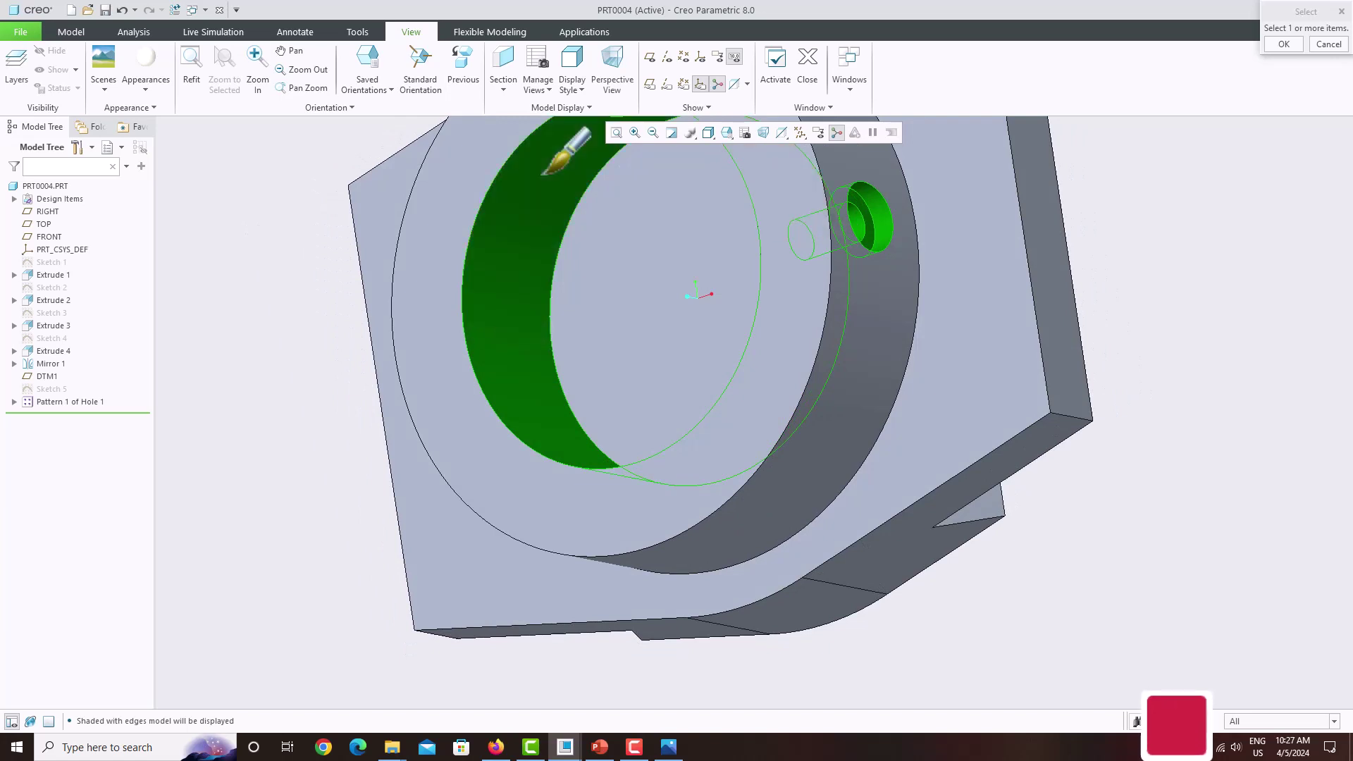
click(1299, 44)
middle_drag(992, 278, 967, 351)
scroll(967, 351, up, 5)
scroll(956, 246, down, 3)
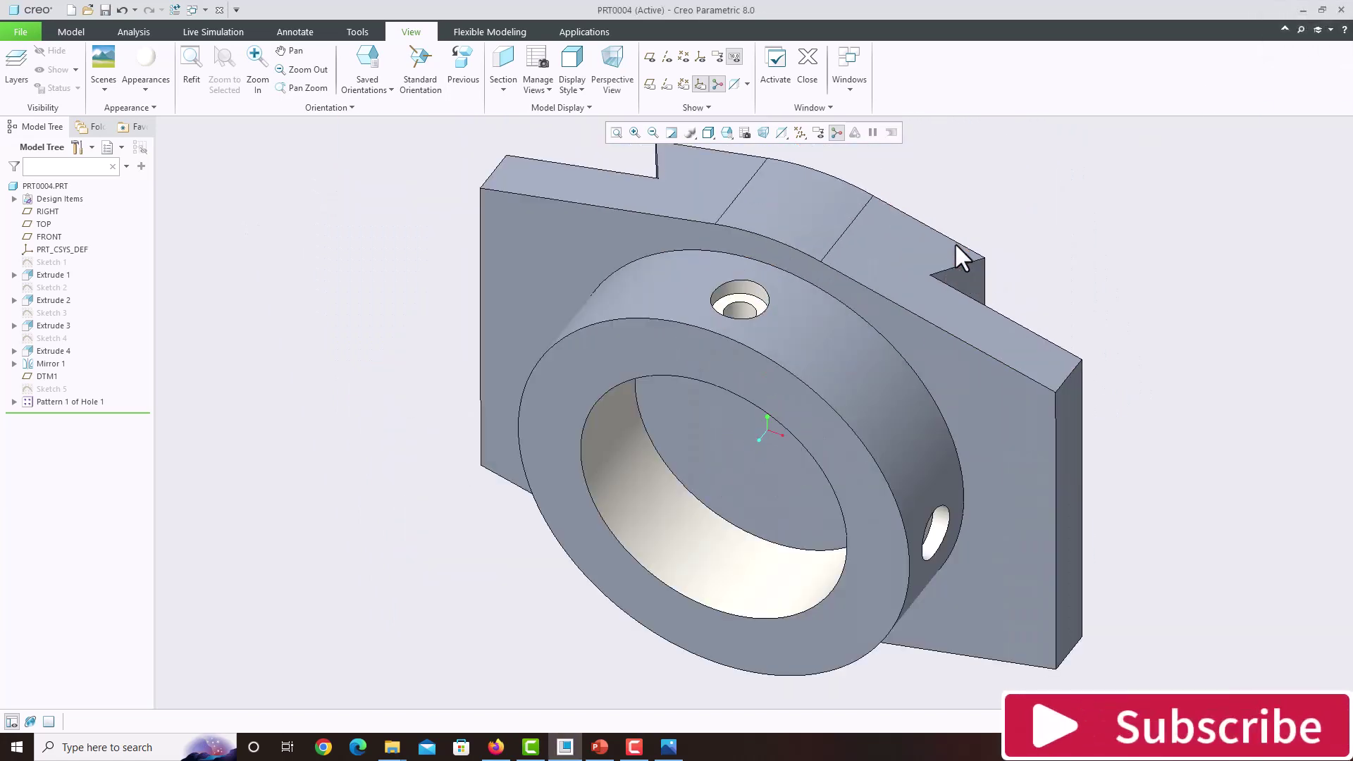
click(148, 86)
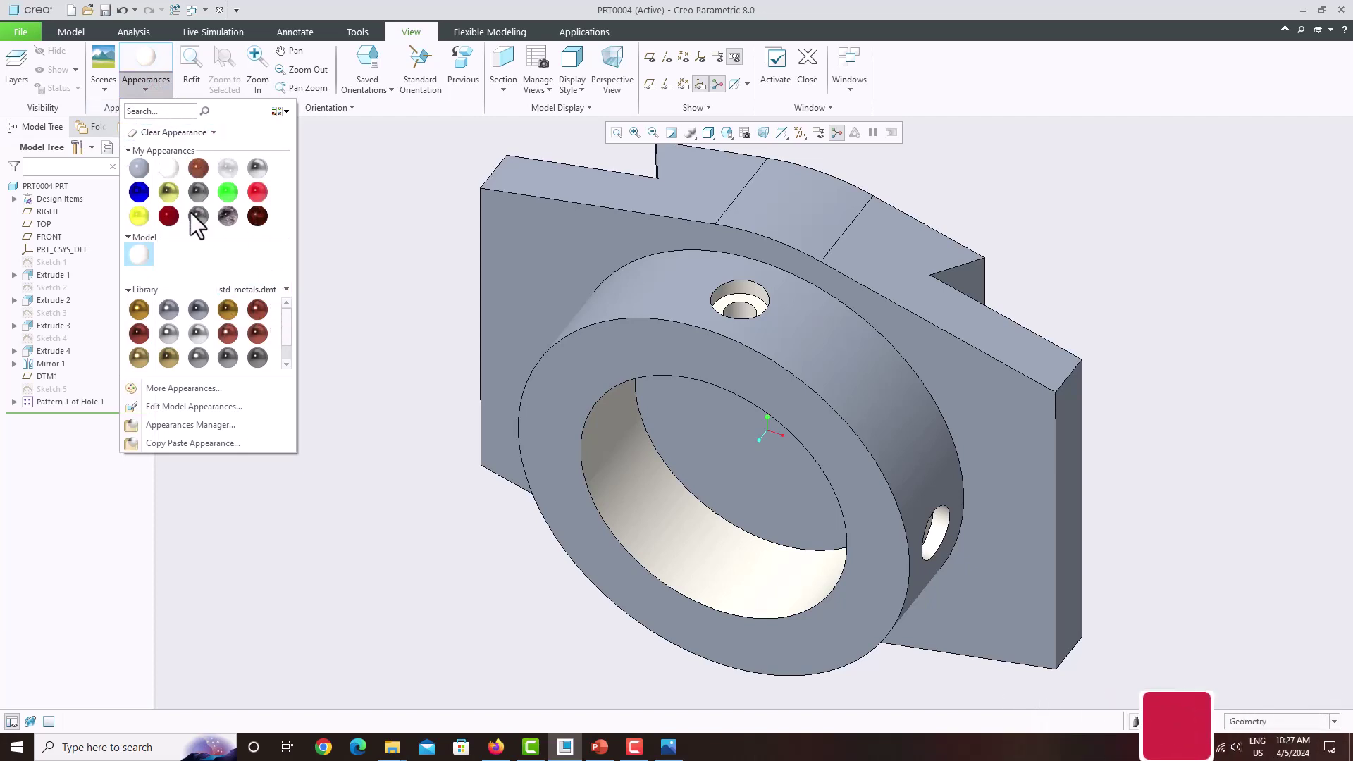
scroll(282, 328, down, 2)
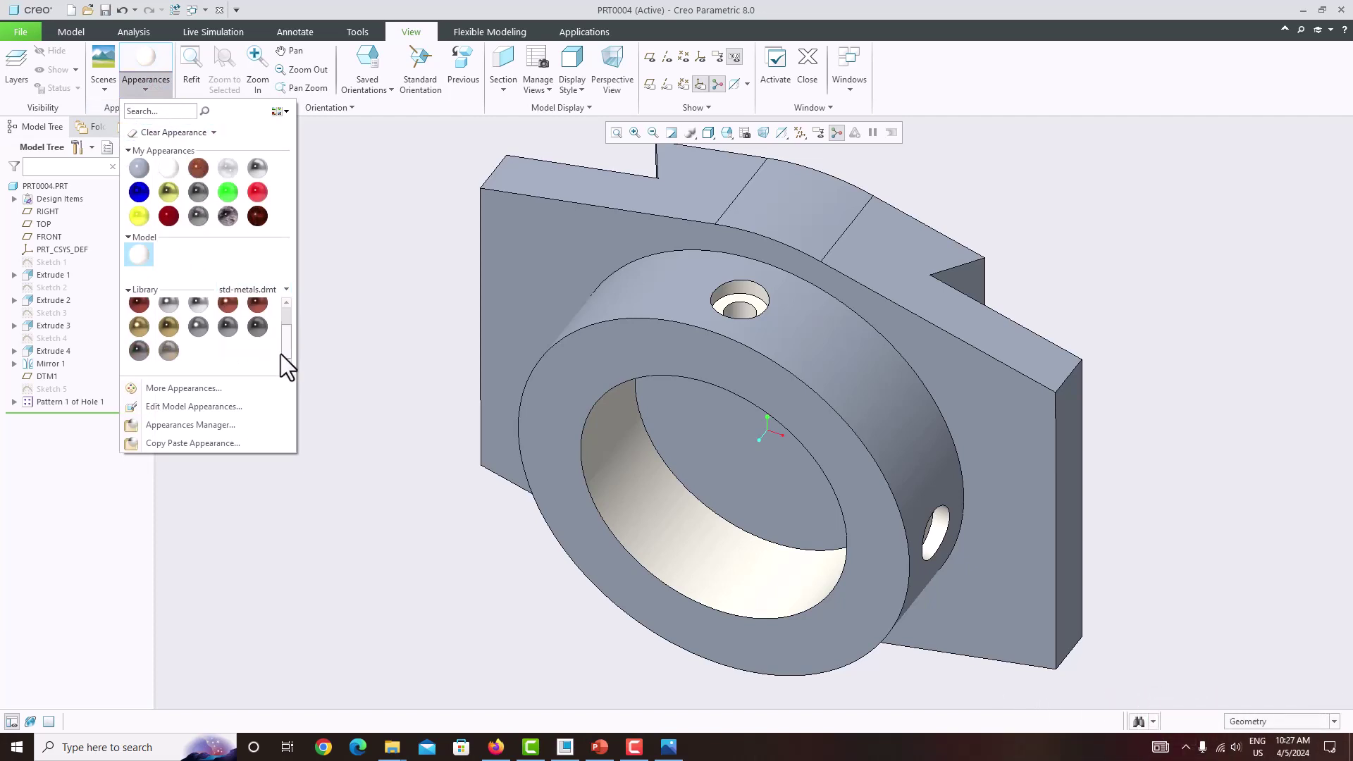
click(208, 390)
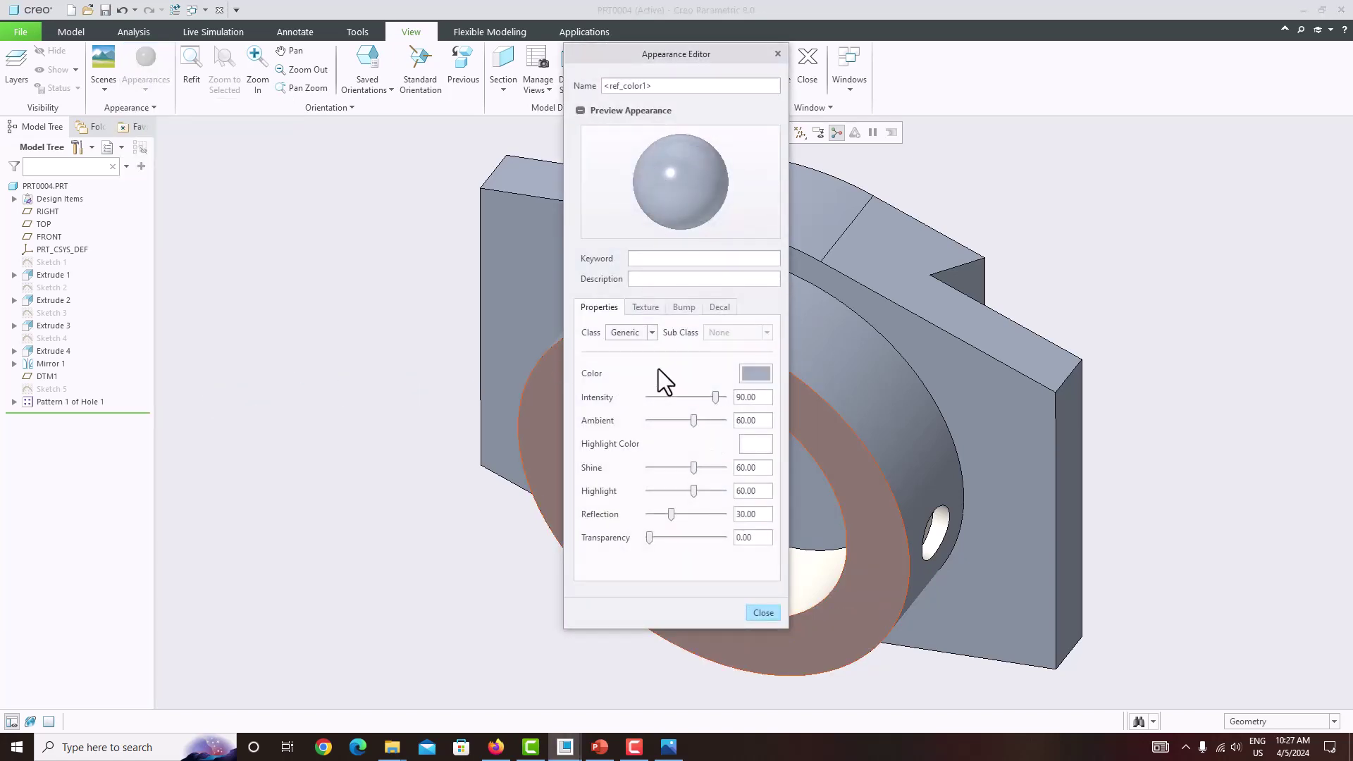
click(633, 333)
click(632, 333)
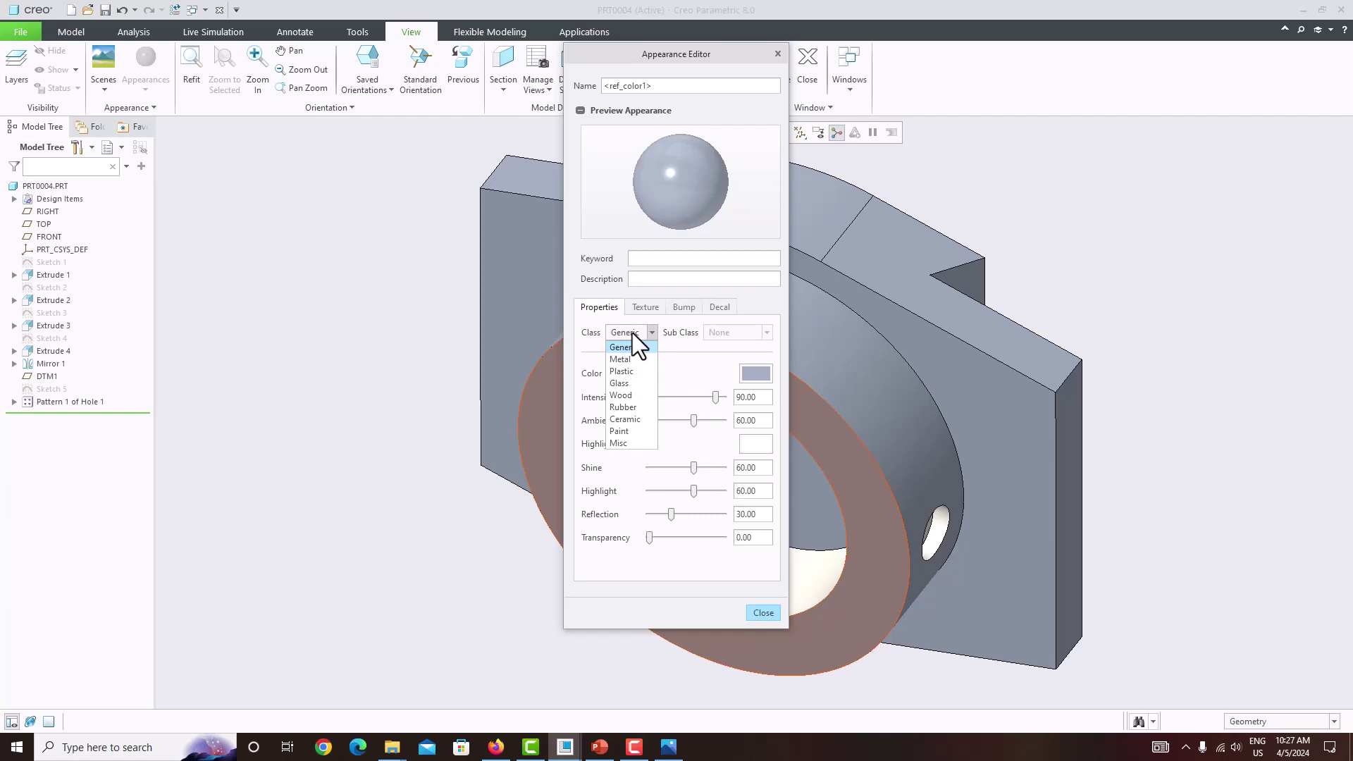
click(633, 332)
click(758, 610)
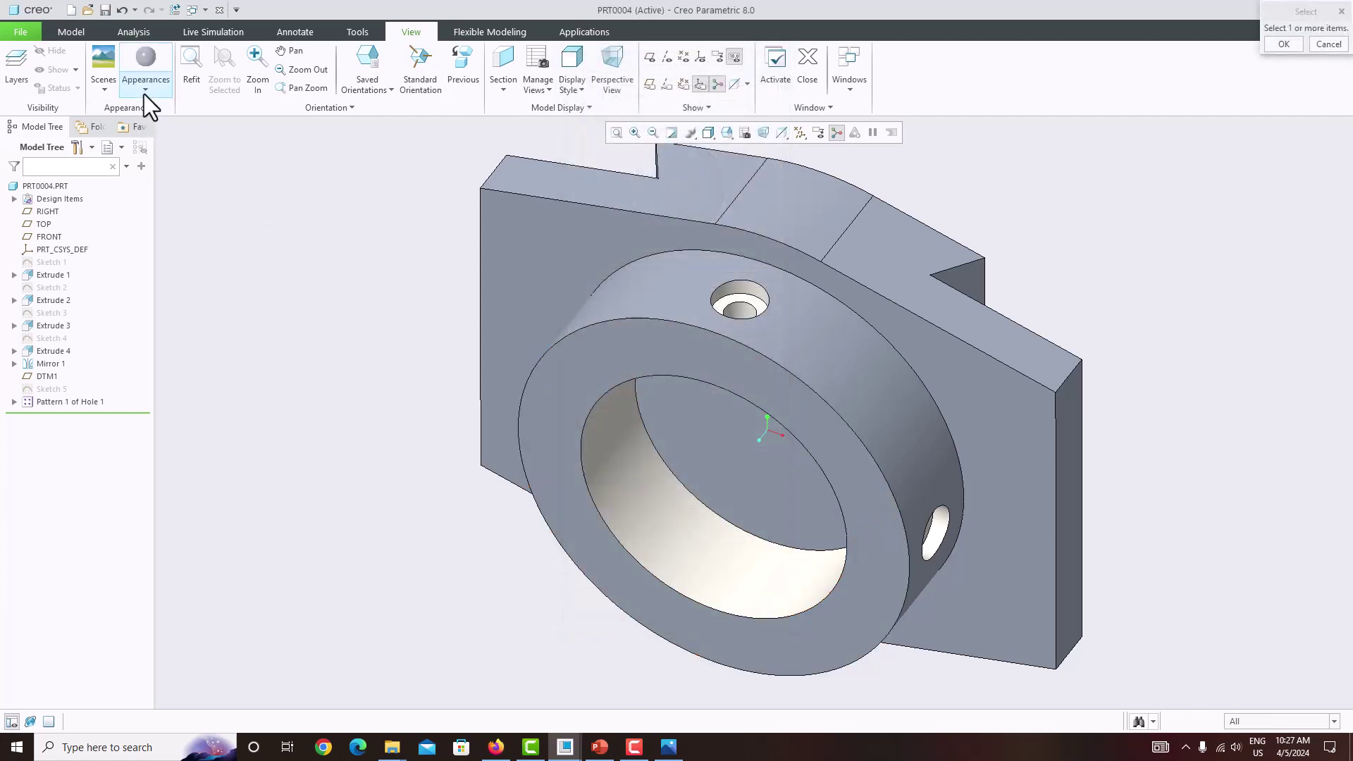
Choose the red appearance and select the boss ring's outer cylindrical surface and annular front face for it
click(144, 93)
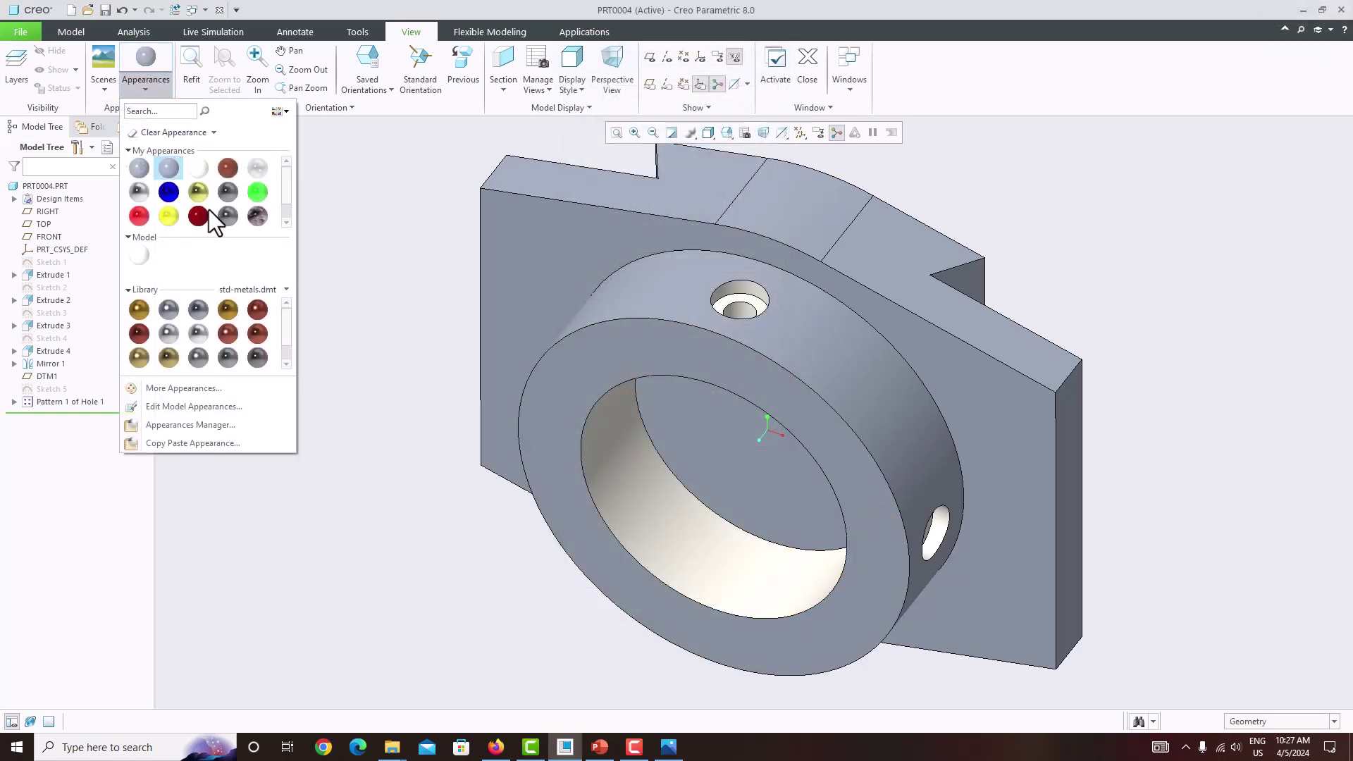
click(277, 111)
click(277, 112)
scroll(286, 190, down, 1)
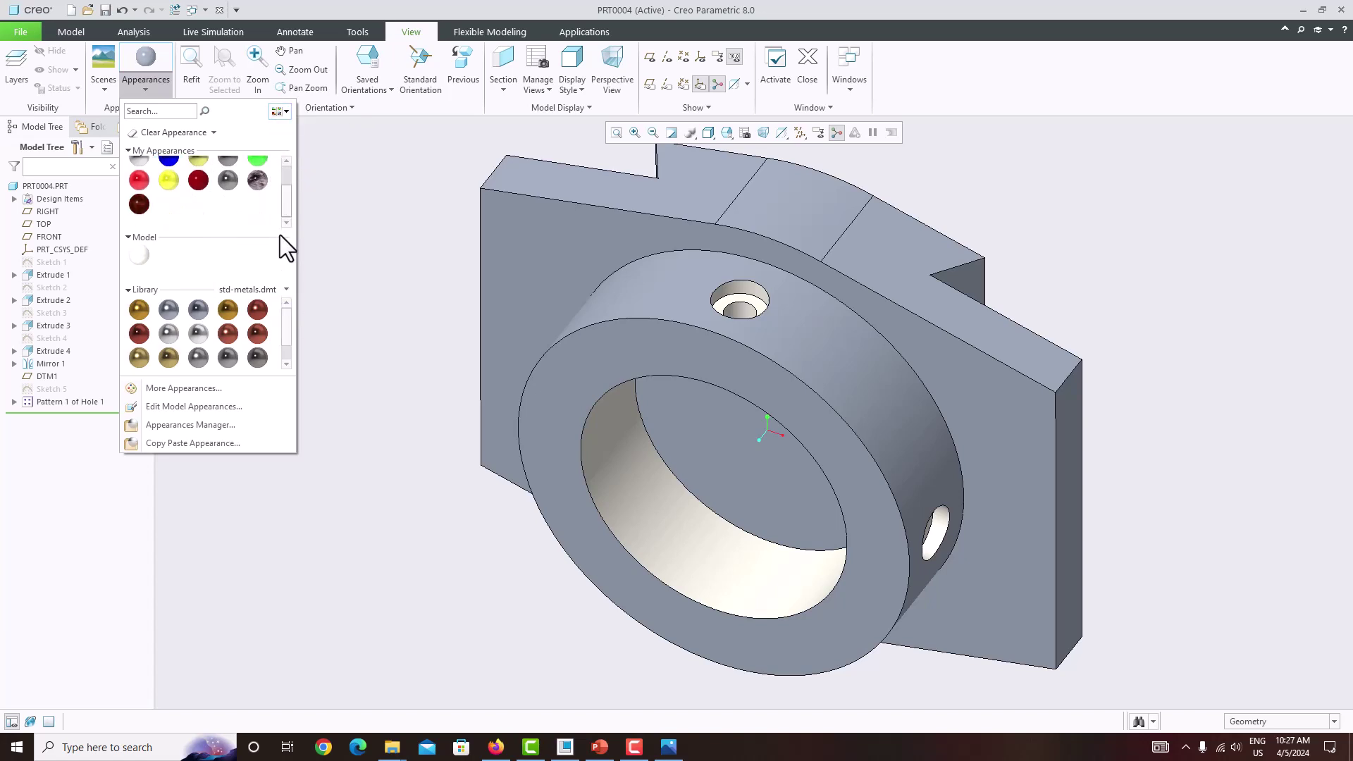
click(139, 192)
click(850, 317)
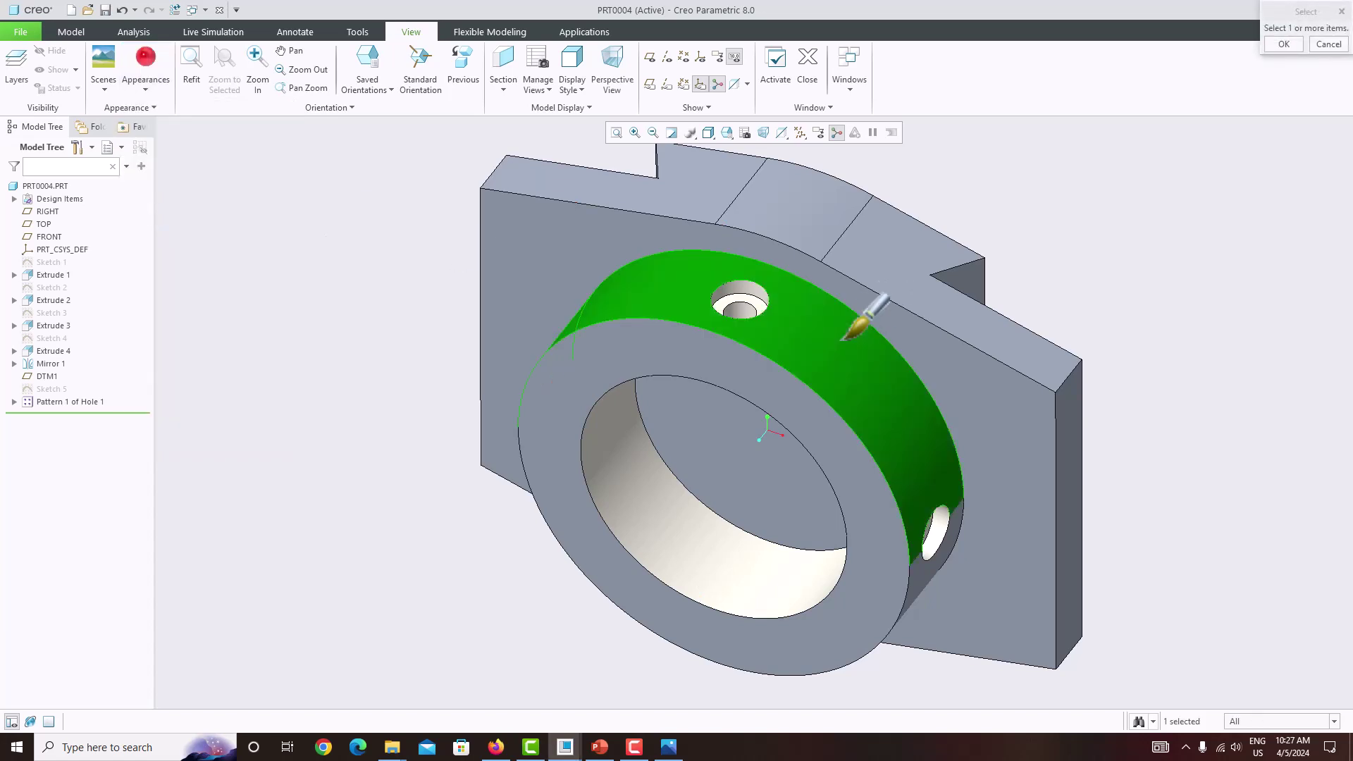
ctrl+click(803, 385)
Add the upper edge faces of the flange plate and rear block, plus the plate's front face, to the appearance selection
ctrl+click(879, 221)
ctrl+click(804, 201)
ctrl+click(734, 168)
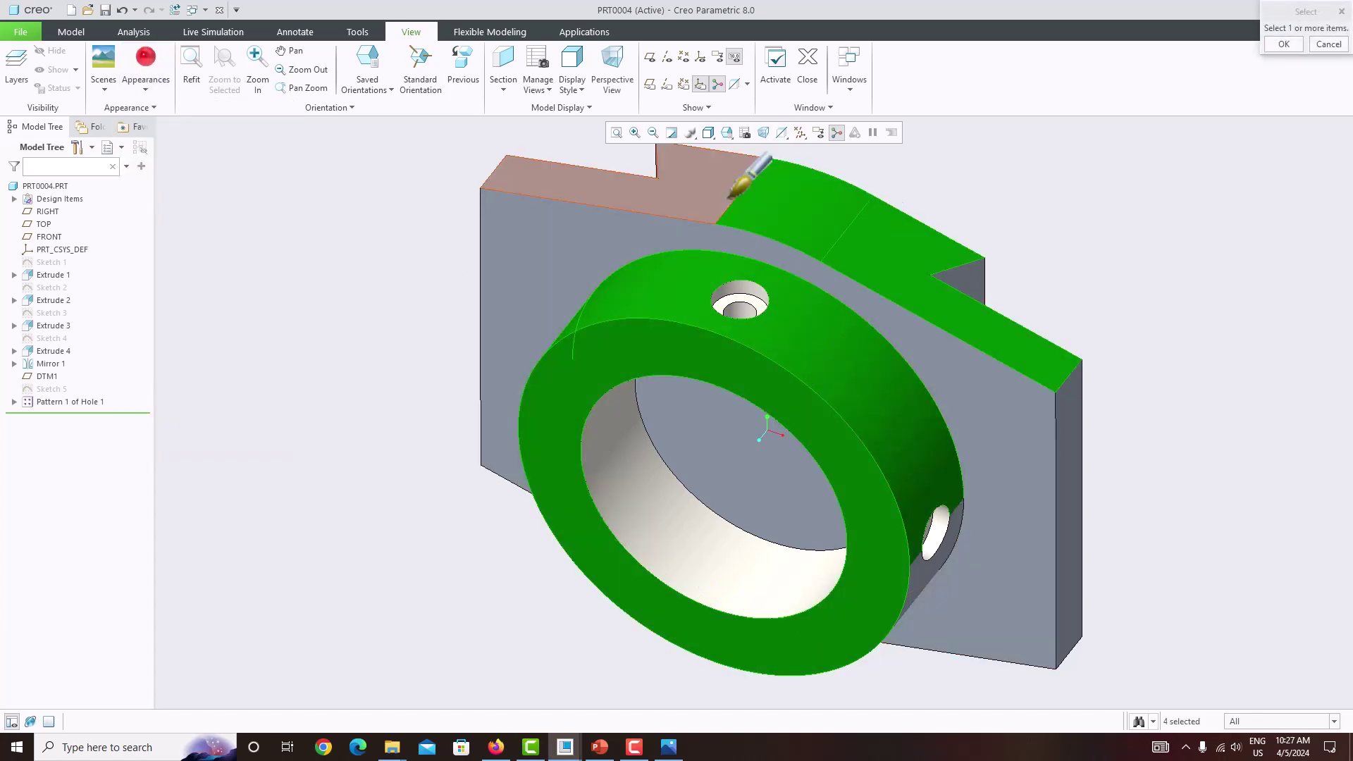
ctrl+click(694, 262)
ctrl+click(685, 238)
ctrl+click(685, 281)
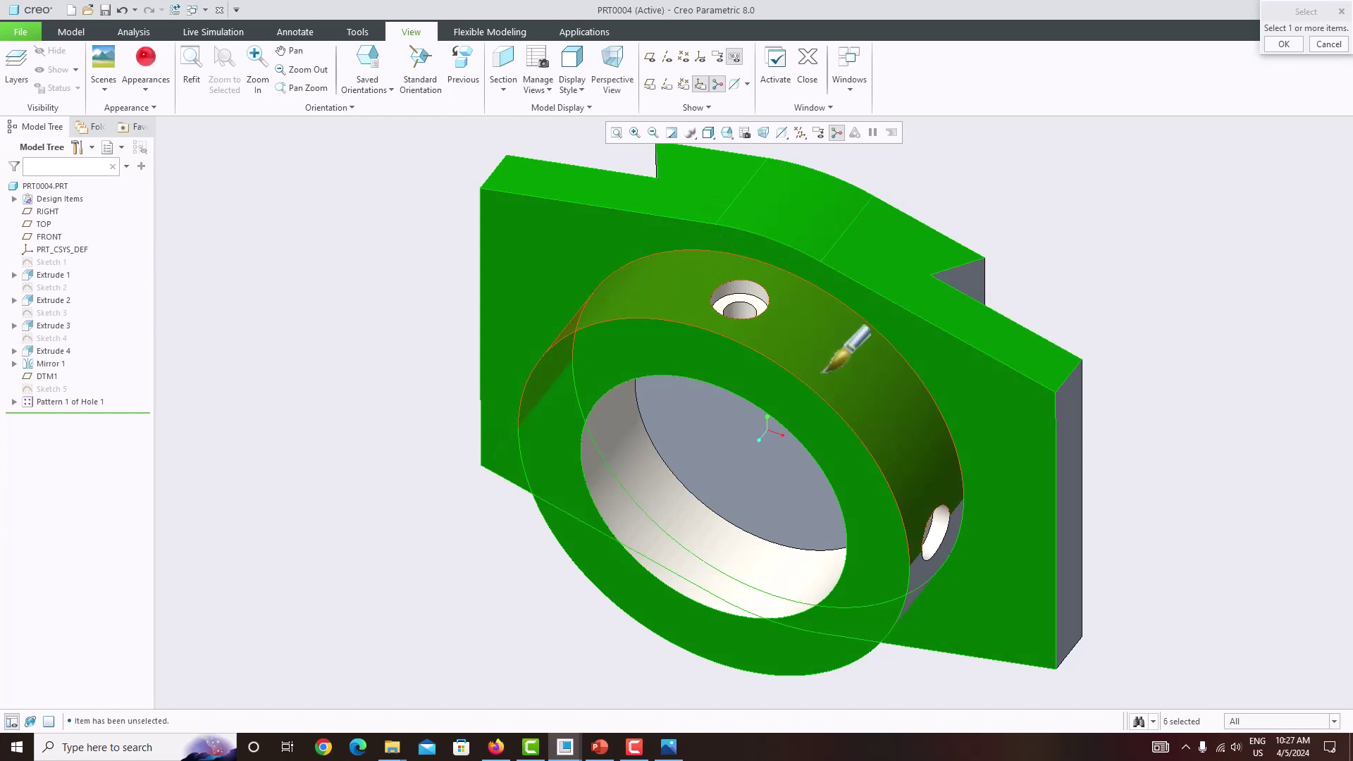
Add the bore's floor, the other half of the ring's outer surface and one side face of the flange plate to the selection
middle_drag(824, 372, 822, 335)
ctrl+click(822, 337)
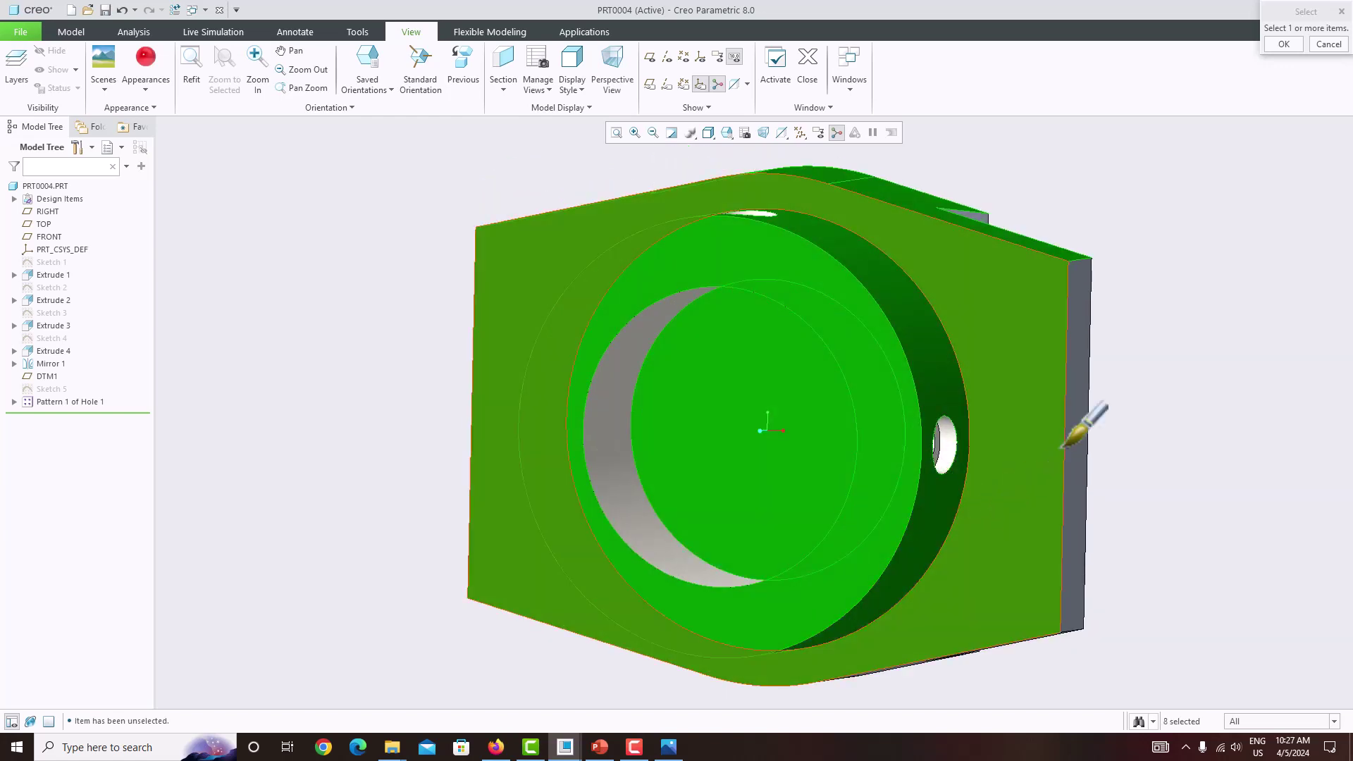
ctrl+click(1084, 418)
ctrl+click(1084, 419)
Add the opposite side face of the flange plate and the angled dovetail and back faces to the appearance selection
middle_drag(793, 367, 866, 405)
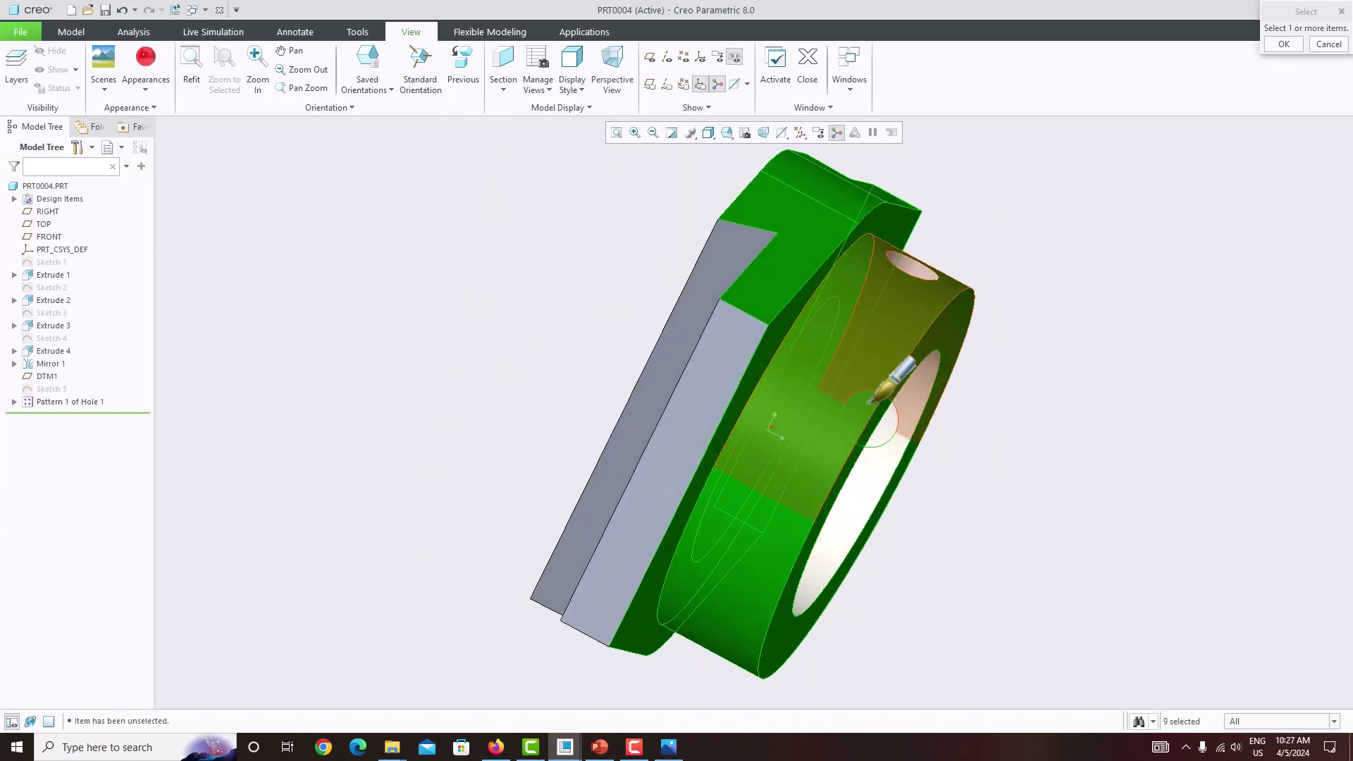
ctrl+click(719, 382)
ctrl+click(704, 288)
middle_drag(703, 288, 632, 395)
ctrl+click(701, 314)
ctrl+click(816, 265)
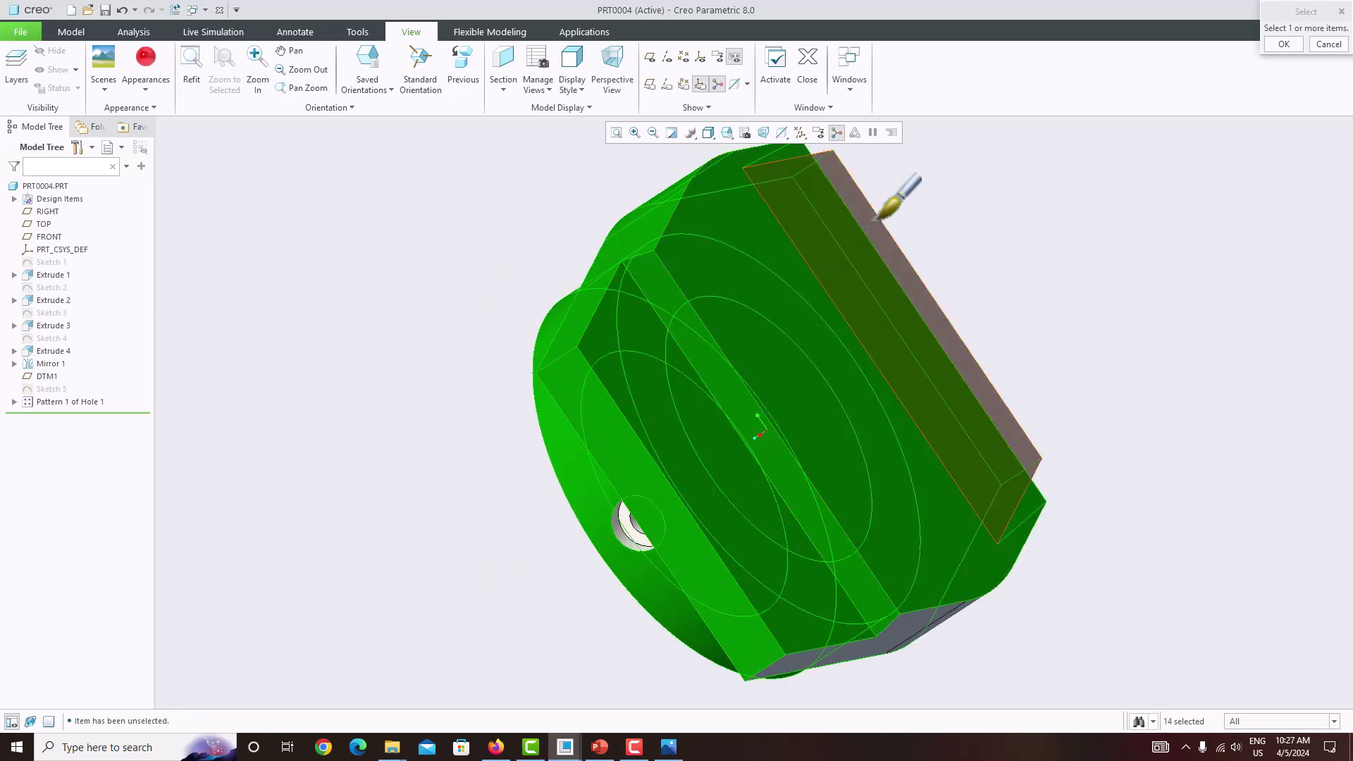
ctrl+click(900, 286)
Add the remaining lower edge faces of the flange and rear block to the selection and apply the red appearance
middle_drag(900, 286, 773, 350)
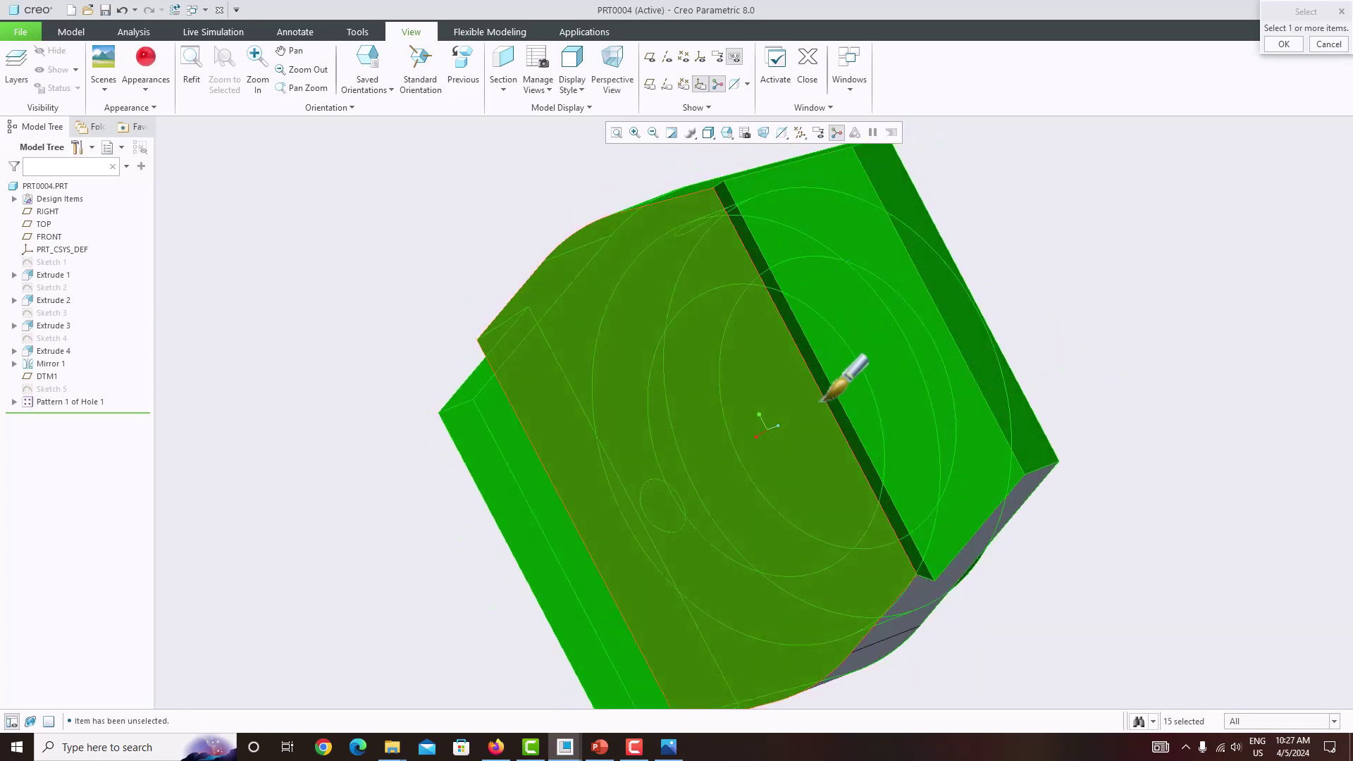
middle_drag(824, 401, 904, 322)
ctrl+click(874, 425)
ctrl+click(797, 514)
ctrl+click(789, 525)
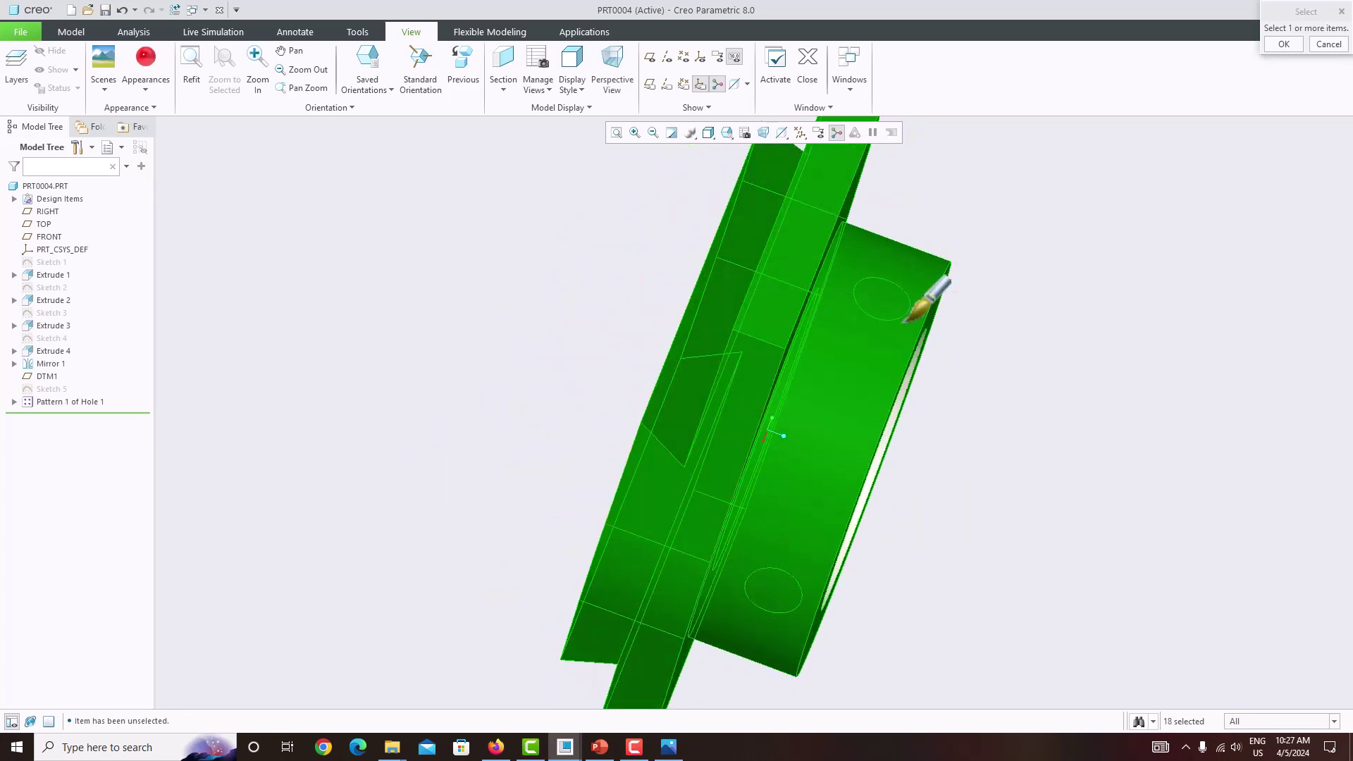
click(1285, 44)
Examine the finished red and white part from several directions
mouse_move(1036, 254)
middle_down()
mouse_move(900, 232)
mouse_move(870, 200)
mouse_move(876, 302)
mouse_move(945, 363)
mouse_move(999, 318)
mouse_move(852, 390)
mouse_move(903, 371)
mouse_move(759, 468)
middle_up()
scroll(874, 298, down, 3)
scroll(894, 328, up, 3)
scroll(1001, 327, up, 3)
scroll(1077, 316, down, 4)
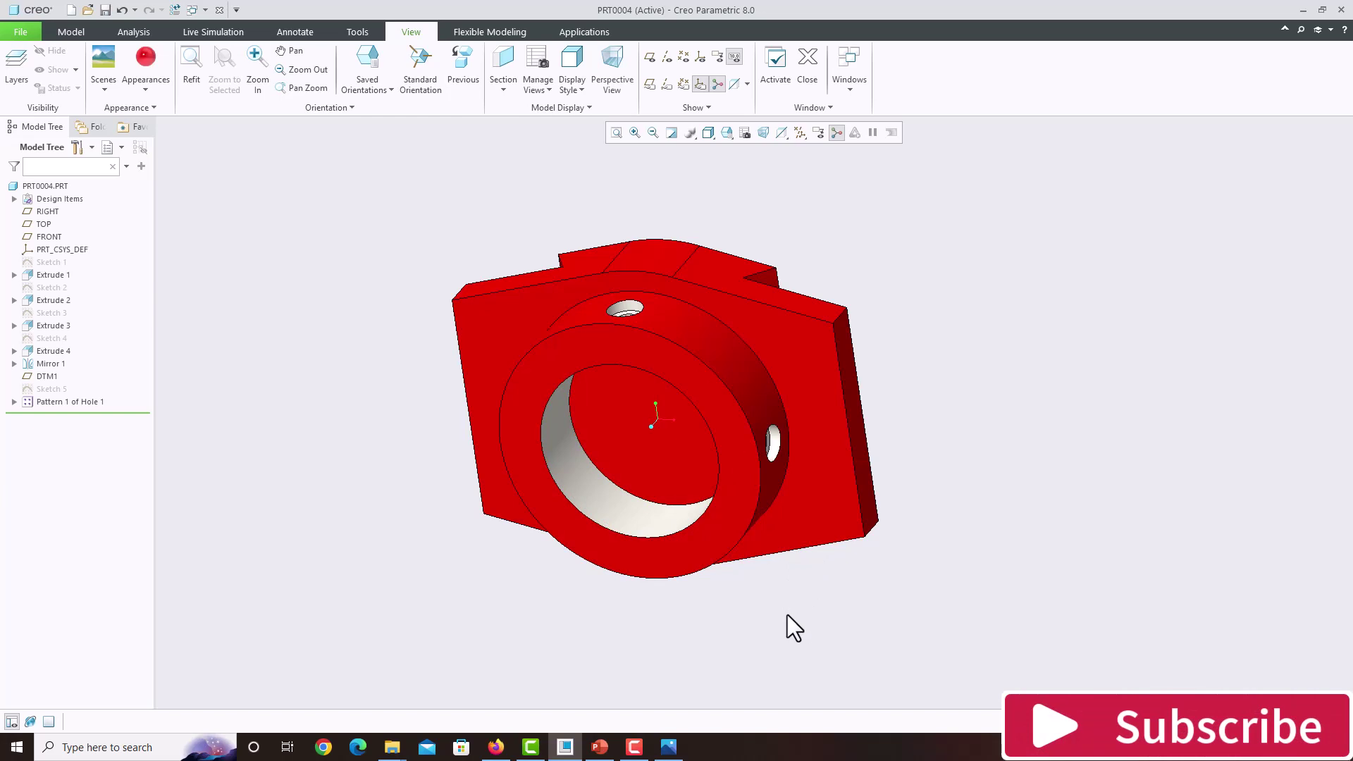
mouse_move(786, 625)
middle_down()
mouse_move(691, 589)
mouse_move(725, 578)
mouse_move(801, 595)
mouse_move(754, 601)
middle_up()
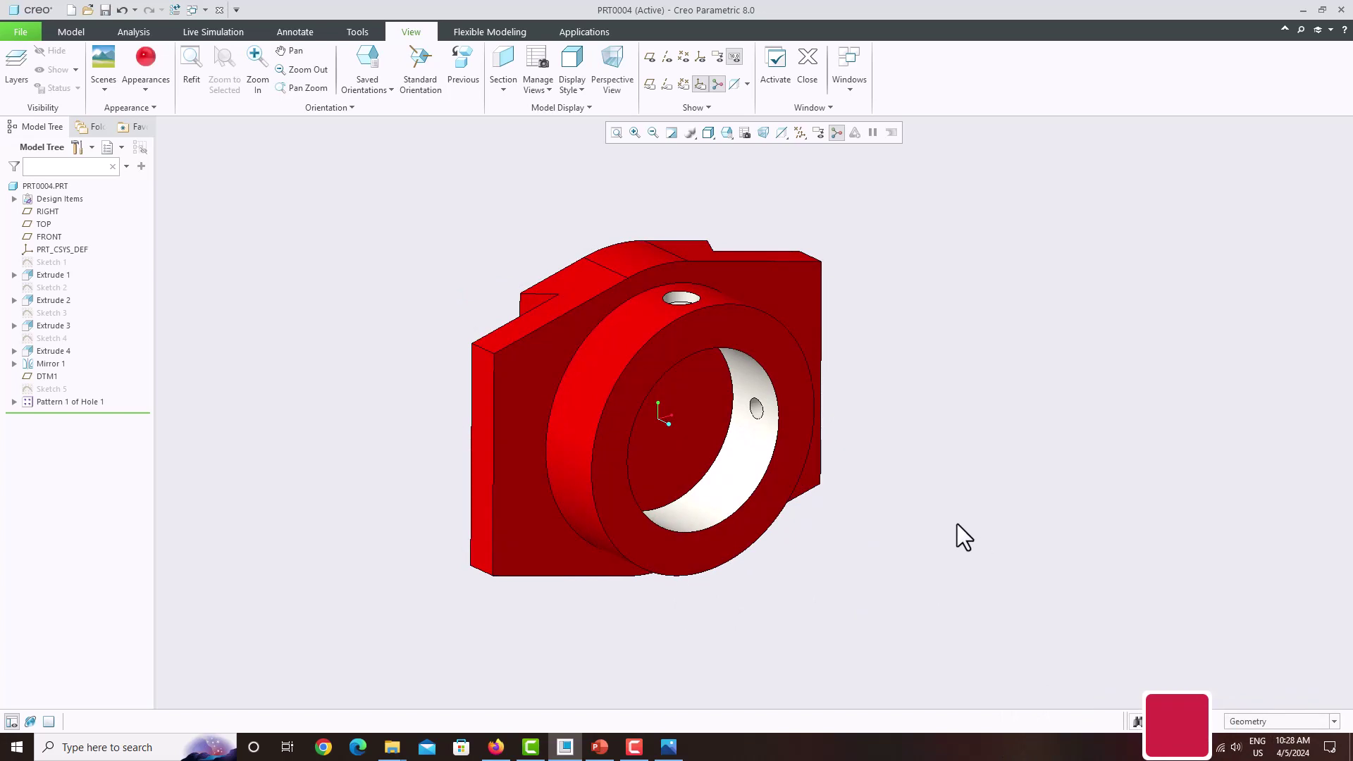